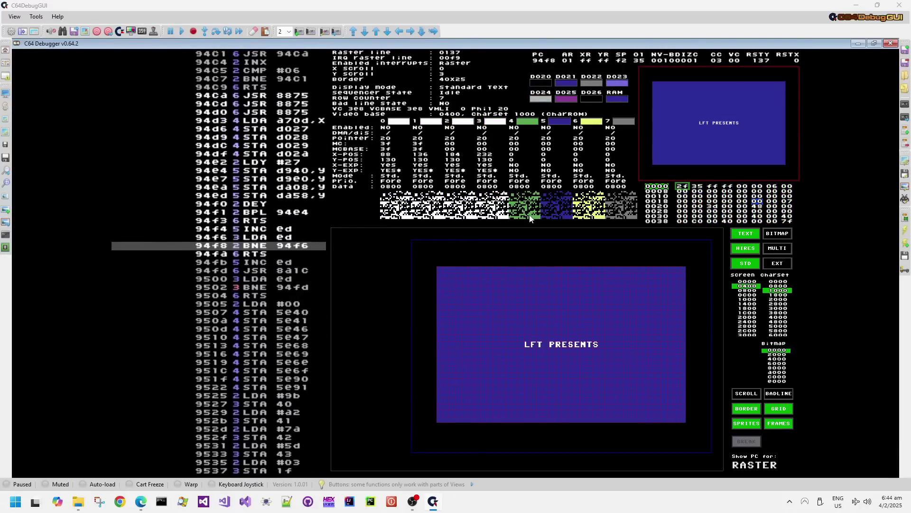
Run the demo past the LFT PRESENTS title and pause it in the part with coloured numbers floating around the dark figure.
{"action": "key", "text": "F10"}
{"action": "key", "text": "F10"}
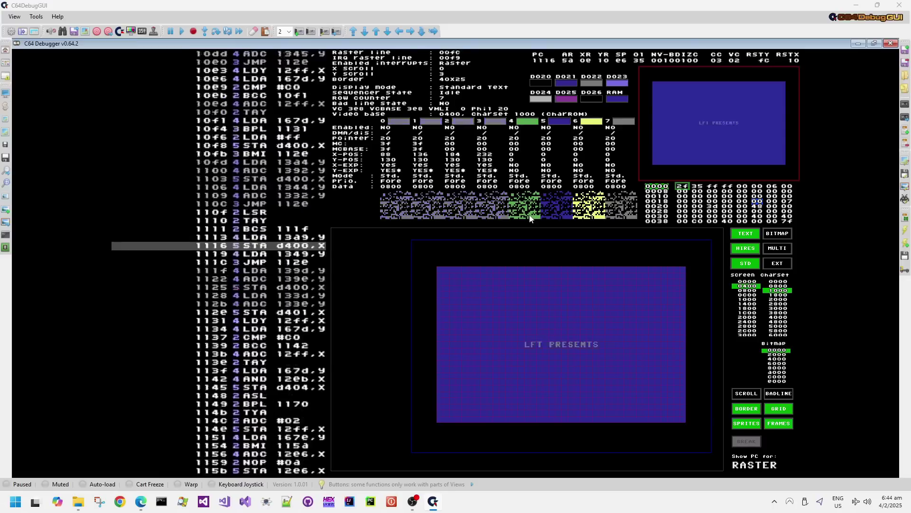
{"action": "key", "text": "F11"}
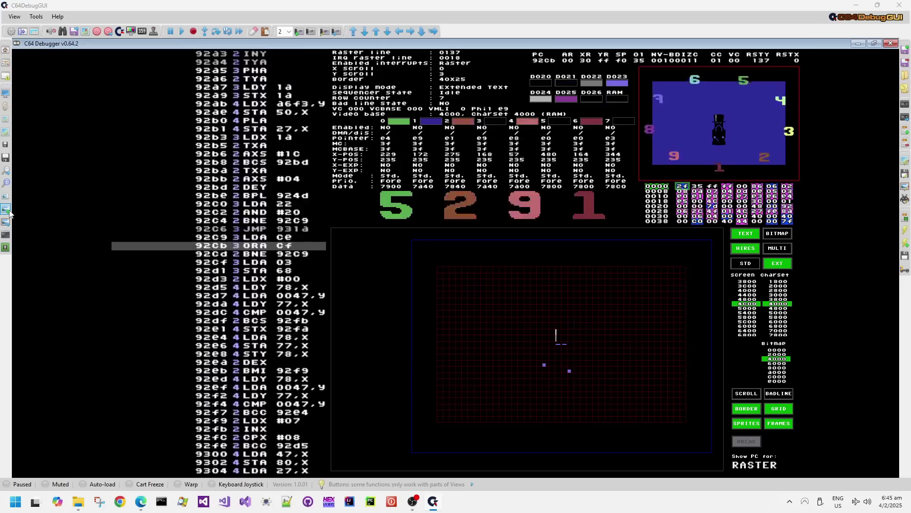
{"action": "left_click", "coordinate": [205, 31]}
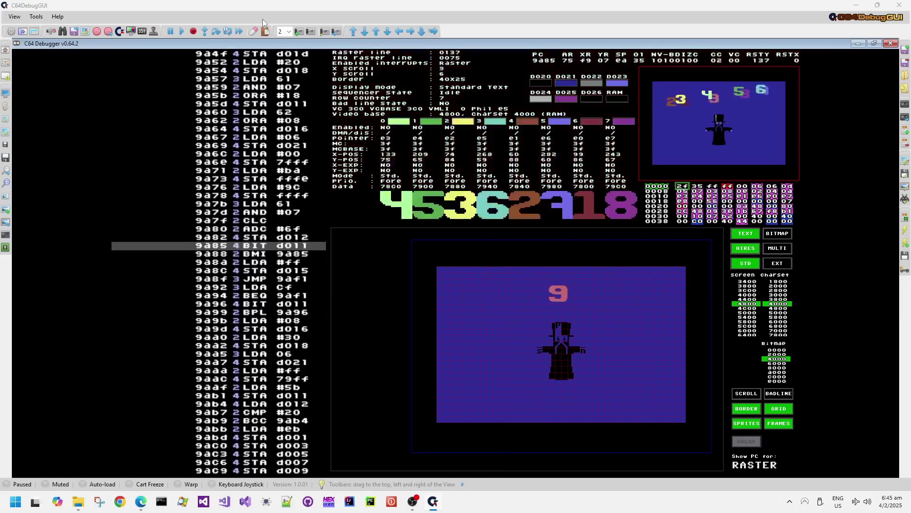
{"action": "left_click", "coordinate": [173, 32]}
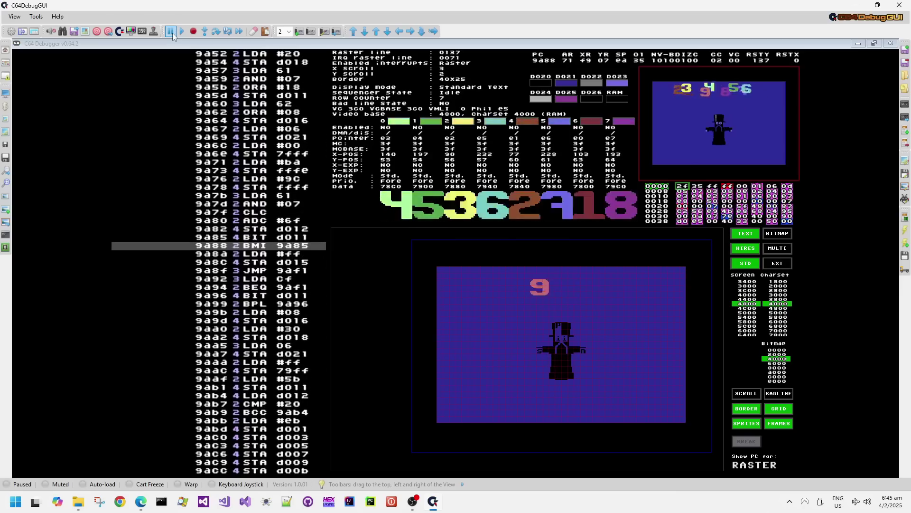
{"action": "left_click", "coordinate": [173, 33]}
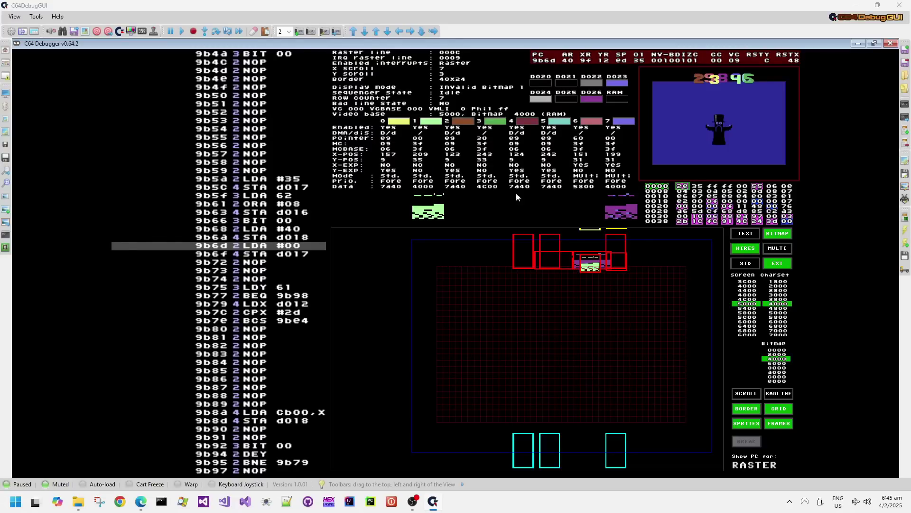
Examine the code and sprite states across raster lines 000a to 000e, near the upper edge of the VIC display.
{"action": "left_click", "coordinate": [516, 237]}
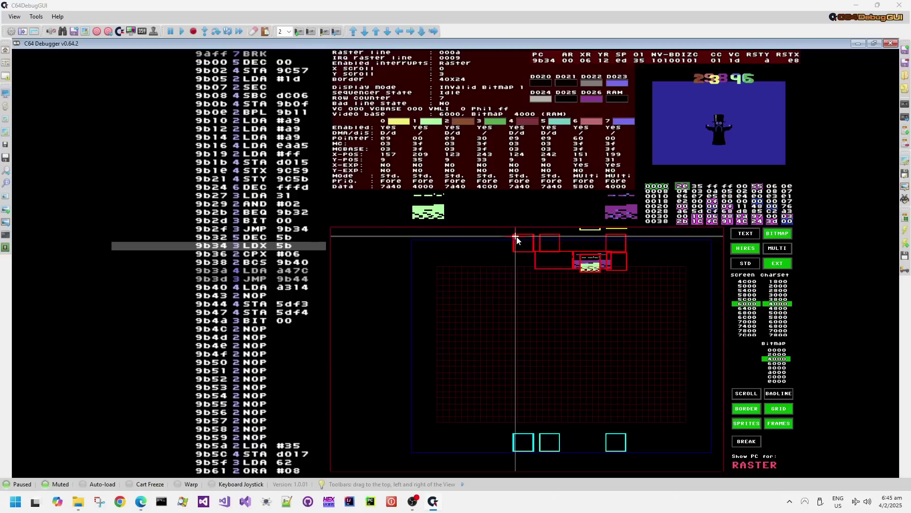
{"action": "key", "text": "Down"}
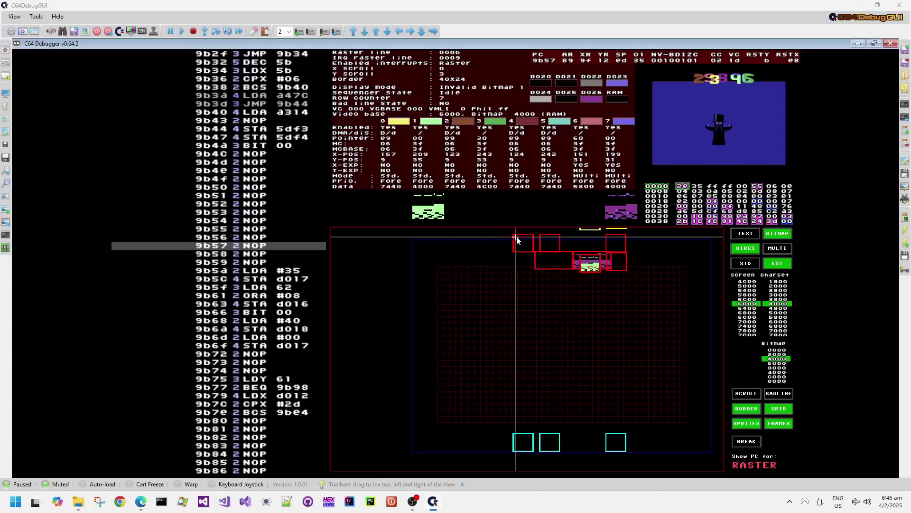
{"action": "key", "text": "Down"}
{"action": "key", "text": "Down"}
{"action": "key", "text": "Down"}
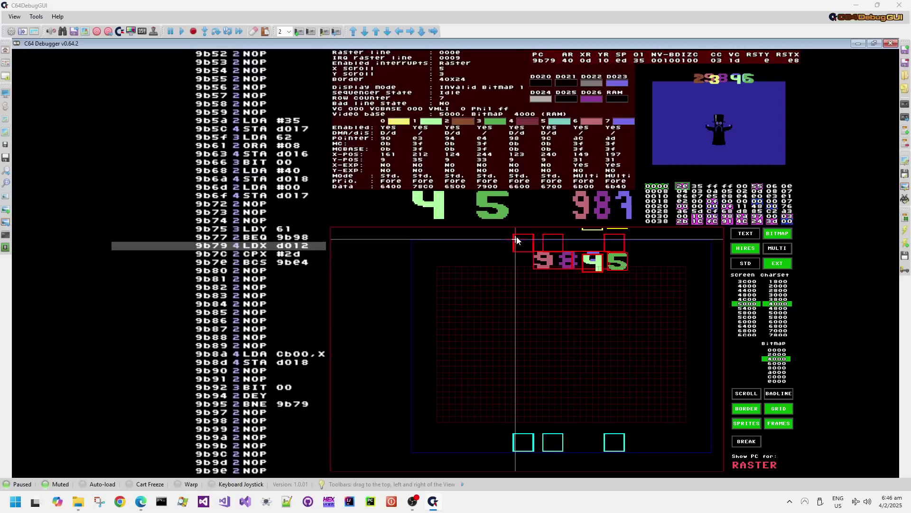
{"action": "key", "text": "Up"}
{"action": "key", "text": "Up"}
{"action": "key", "text": "Down"}
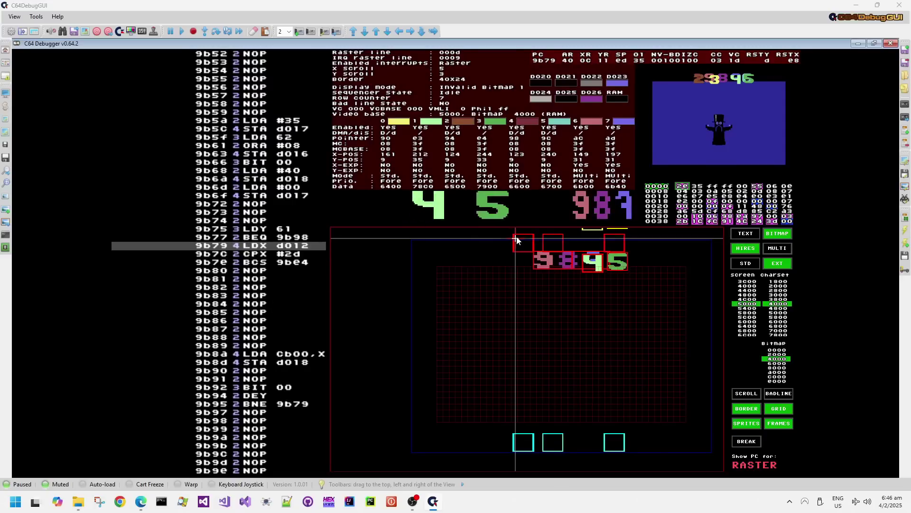
{"action": "key", "text": "Up"}
{"action": "key", "text": "Down"}
{"action": "key", "text": "Up"}
{"action": "key", "text": "Up"}
{"action": "key", "text": "Up"}
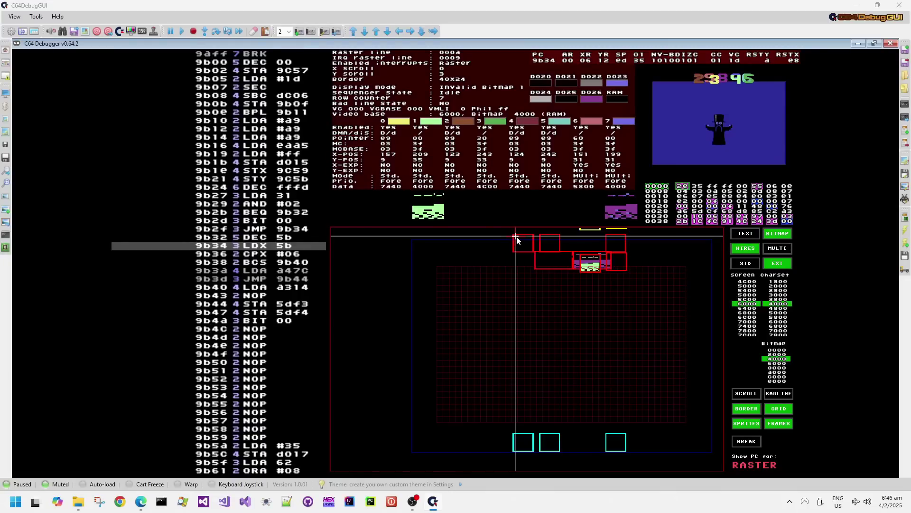
Place the raster cursor on line 000b at the STA d017 instruction at address 9b5c.
{"action": "key", "text": "Down"}
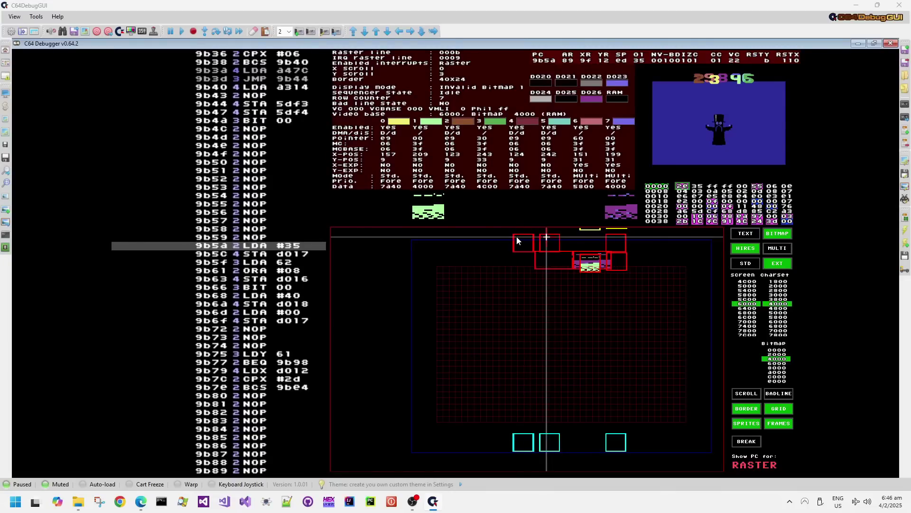
{"action": "key", "text": "Right"}
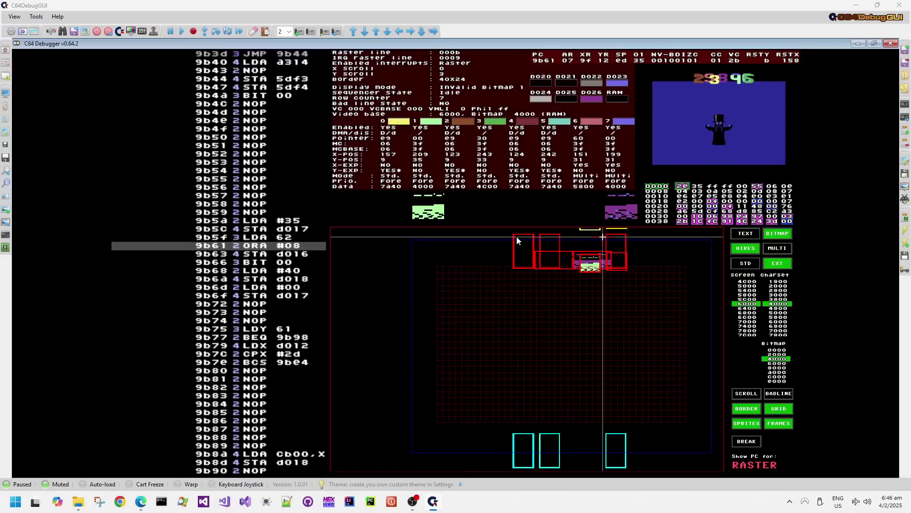
{"action": "key", "text": "Left"}
{"action": "key", "text": "Left"}
{"action": "key", "text": "Left"}
{"action": "key", "text": "Left"}
{"action": "key", "text": "Left"}
{"action": "key", "text": "Left"}
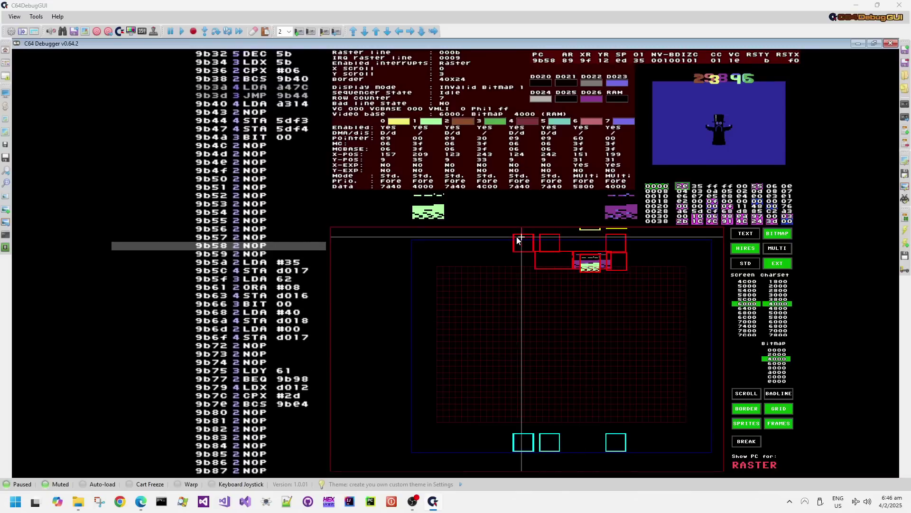
{"action": "key", "text": "Right"}
{"action": "key", "text": "Right"}
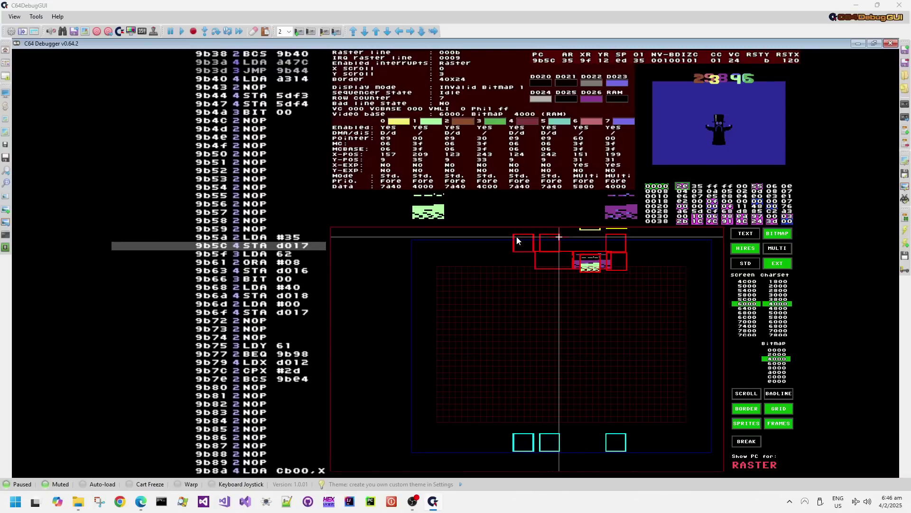
Advance cycle by cycle through the STA d017 at 9b5c up to the ORA #08 at 9b61.
{"action": "key", "text": "ctrl+F10"}
{"action": "key", "text": "ctrl+F10"}
{"action": "key", "text": "ctrl+F10"}
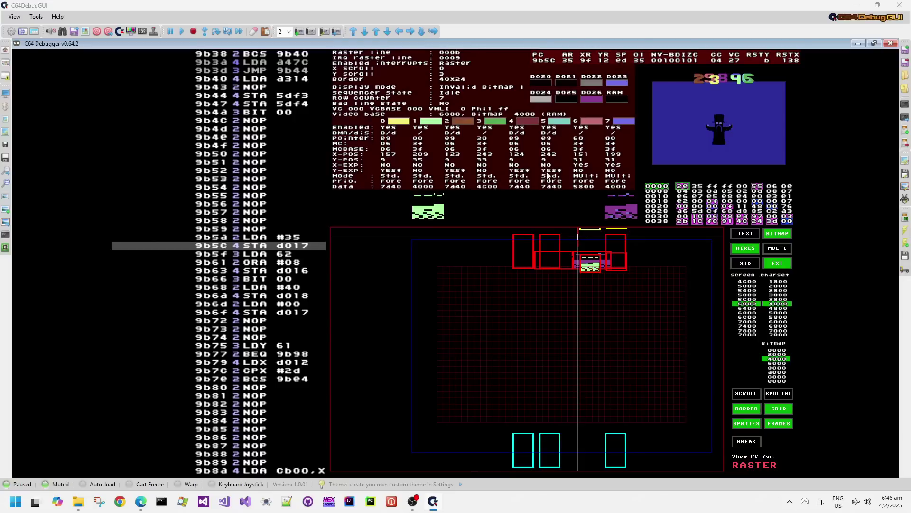
{"action": "key", "text": "ctrl+F10"}
{"action": "key", "text": "ctrl+F10"}
{"action": "key", "text": "ctrl+F10"}
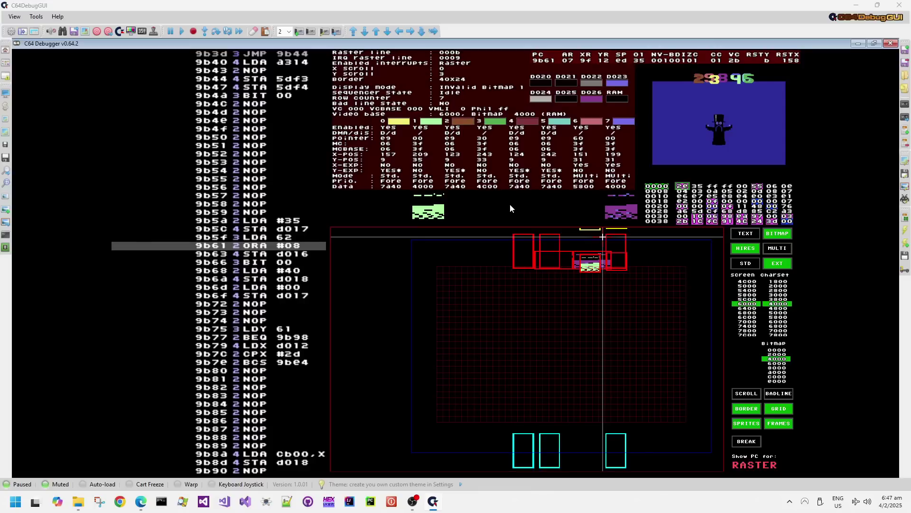
Advance cycle by cycle through the STA d016 at 9b63 up to the STA d018 at 9b6a.
{"action": "key", "text": "ctrl+F10"}
{"action": "key", "text": "ctrl+F10"}
{"action": "key", "text": "ctrl+F10"}
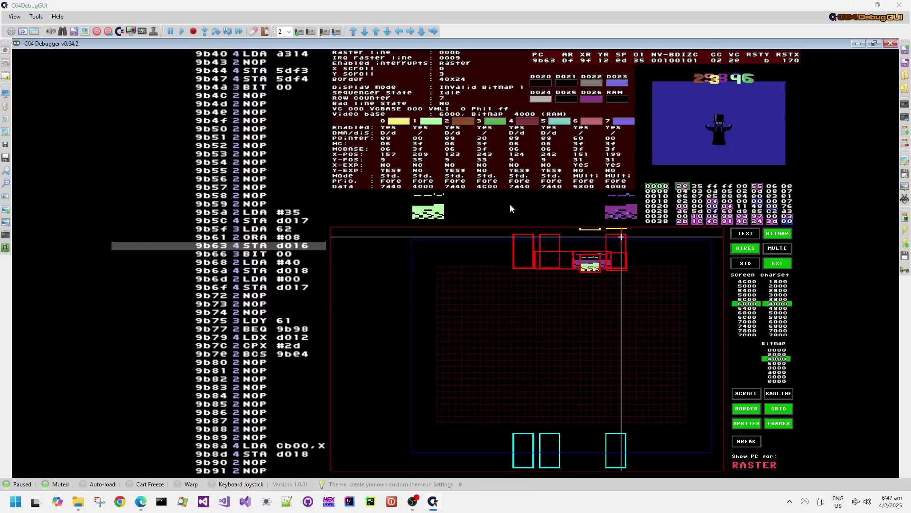
{"action": "key", "text": "ctrl+F10"}
{"action": "key", "text": "ctrl+F10"}
{"action": "key", "text": "ctrl+F10"}
{"action": "key", "text": "ctrl+F10"}
{"action": "key", "text": "ctrl+F10"}
{"action": "key", "text": "ctrl+F10"}
{"action": "key", "text": "ctrl+F10"}
{"action": "key", "text": "ctrl+F10"}
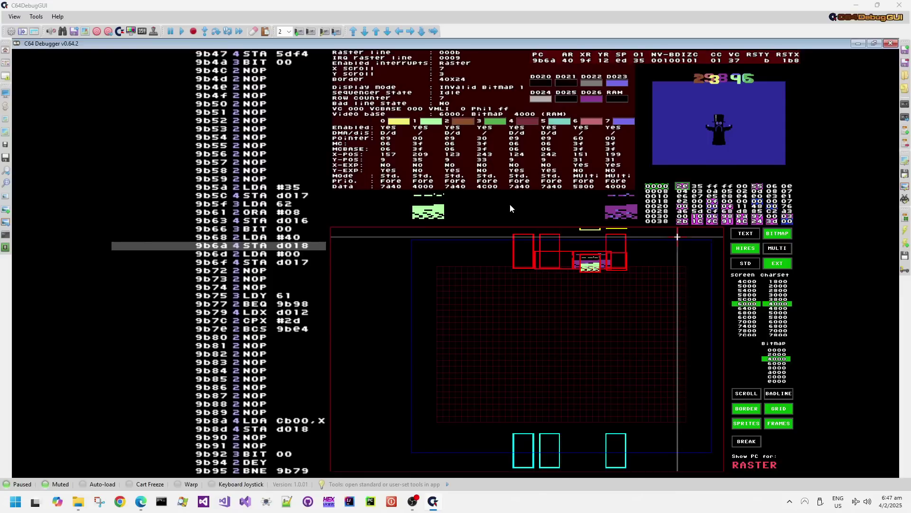
Advance cycle by cycle through the STA d018 at 9b6a, across into raster line 000c, and on to the LDA #00 at 9b6d.
{"action": "key", "text": "ctrl+F10"}
{"action": "key", "text": "ctrl+F10"}
{"action": "key", "text": "ctrl+F10"}
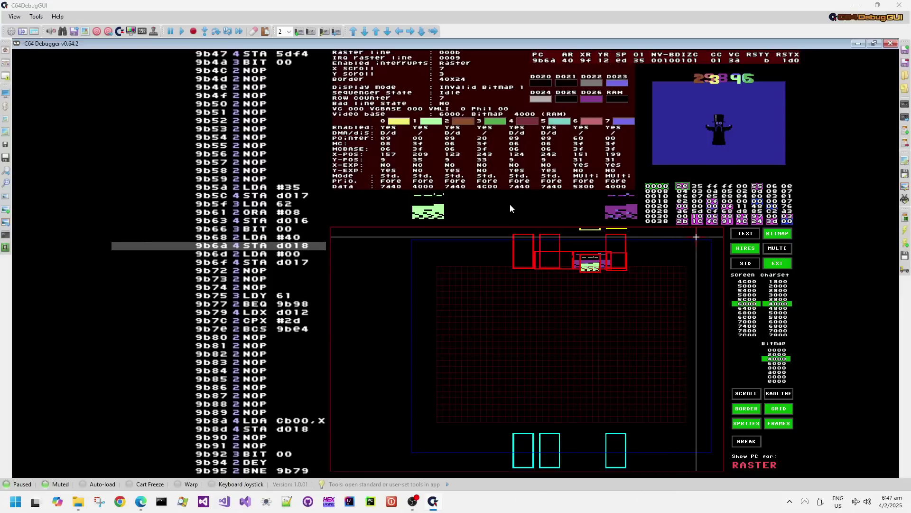
{"action": "key", "text": "ctrl+F10"}
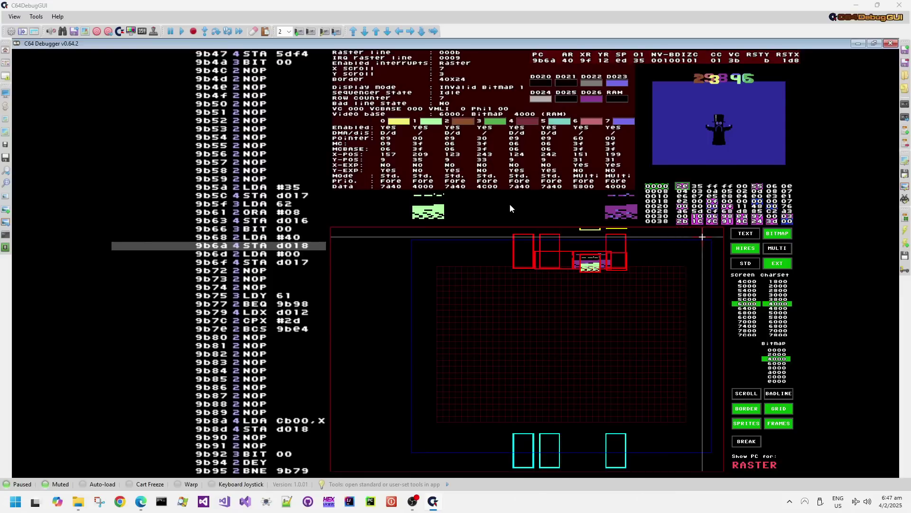
{"action": "key", "text": "ctrl+F10"}
{"action": "key", "text": "ctrl+F10"}
{"action": "key", "text": "ctrl+F10"}
{"action": "key", "text": "ctrl+F10"}
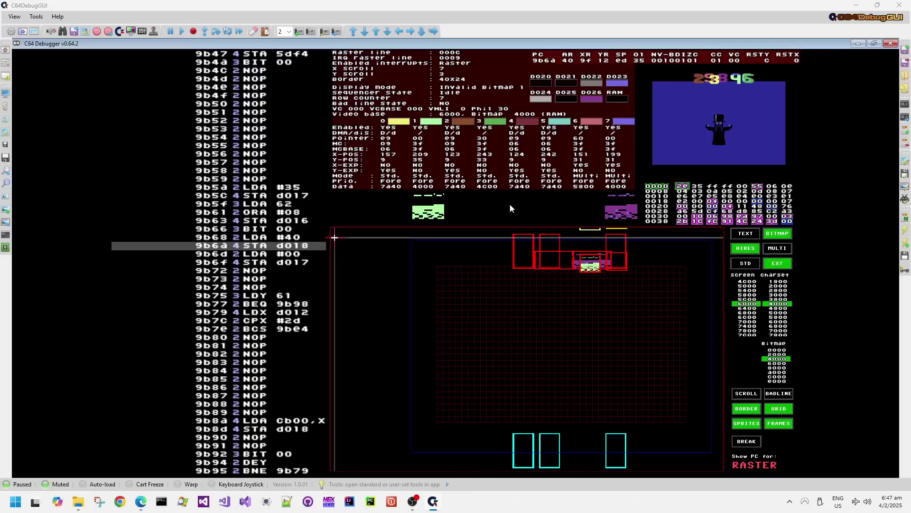
{"action": "key", "text": "ctrl+F10"}
{"action": "key", "text": "ctrl+F10"}
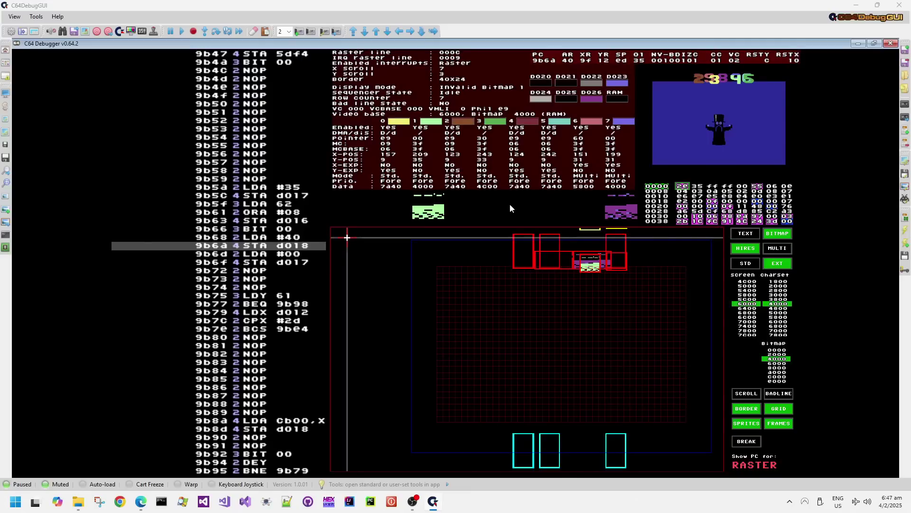
{"action": "key", "text": "ctrl+F10"}
{"action": "key", "text": "ctrl+F10"}
{"action": "key", "text": "ctrl+F10"}
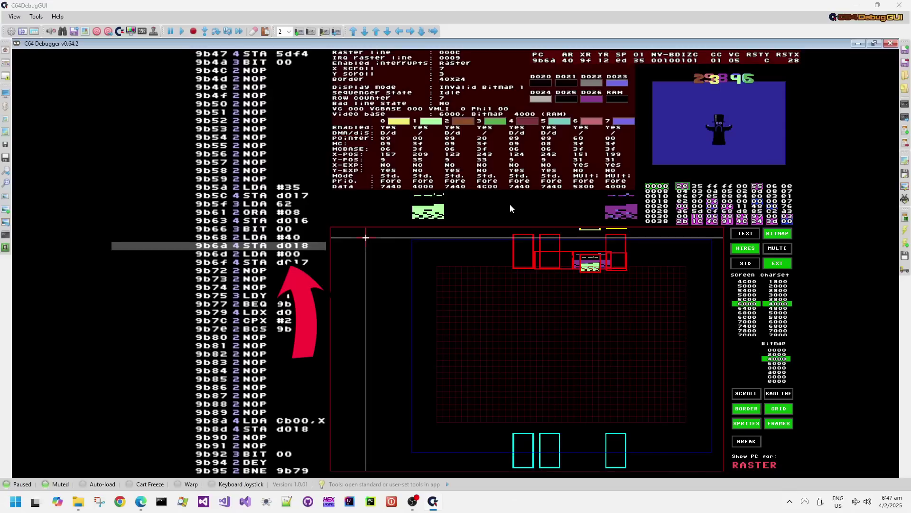
{"action": "key", "text": "ctrl+F10"}
{"action": "key", "text": "ctrl+F10"}
{"action": "key", "text": "ctrl+F10"}
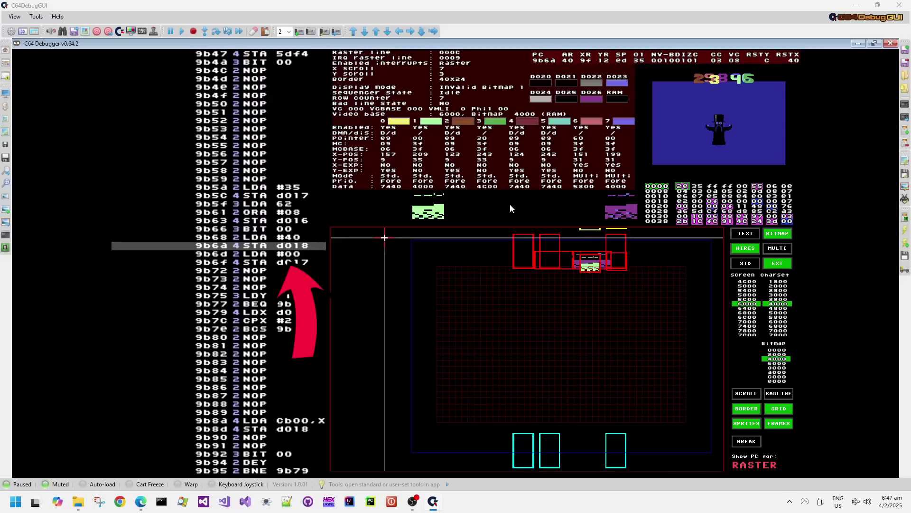
{"action": "key", "text": "ctrl+F10"}
{"action": "key", "text": "ctrl+F10"}
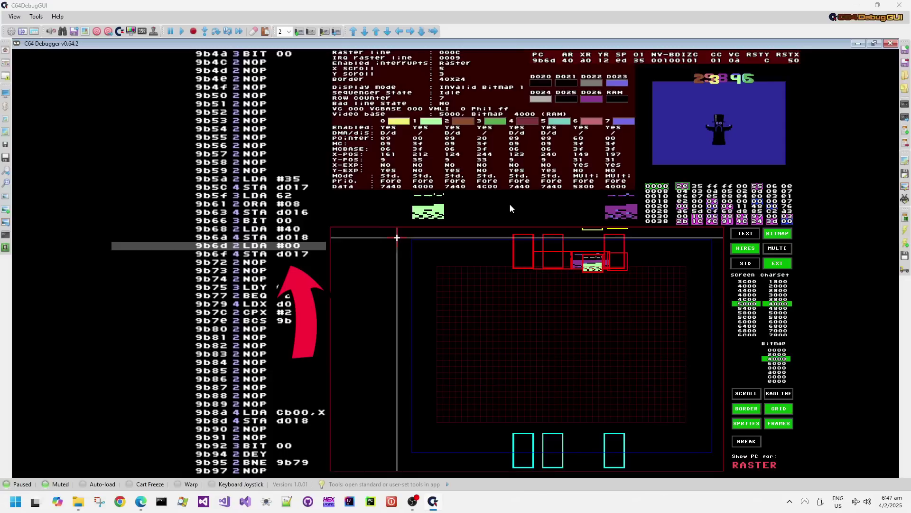
{"action": "key", "text": "ctrl+F10"}
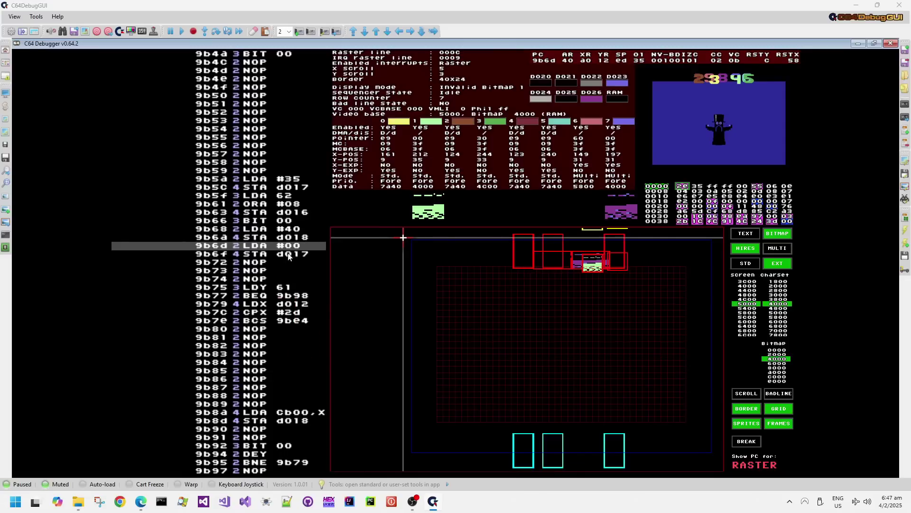
Open the source file c:\work\c64\stdlib\stdlib.a in Notepad++ from the Windows Run dialog.
{"action": "key", "text": "super+r"}
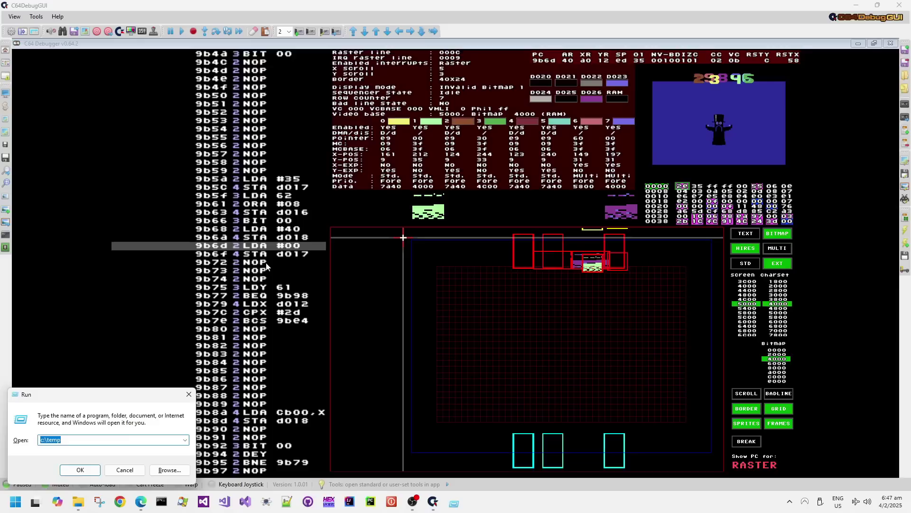
{"action": "type", "text": "c:\\work\\c64"}
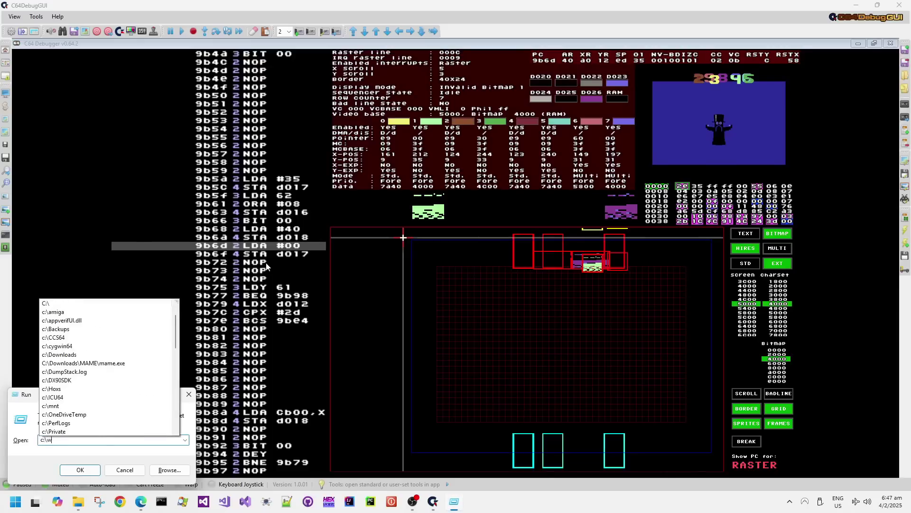
{"action": "key", "text": "Down"}
{"action": "key", "text": "Down"}
{"action": "key", "text": "Down"}
{"action": "key", "text": "Down"}
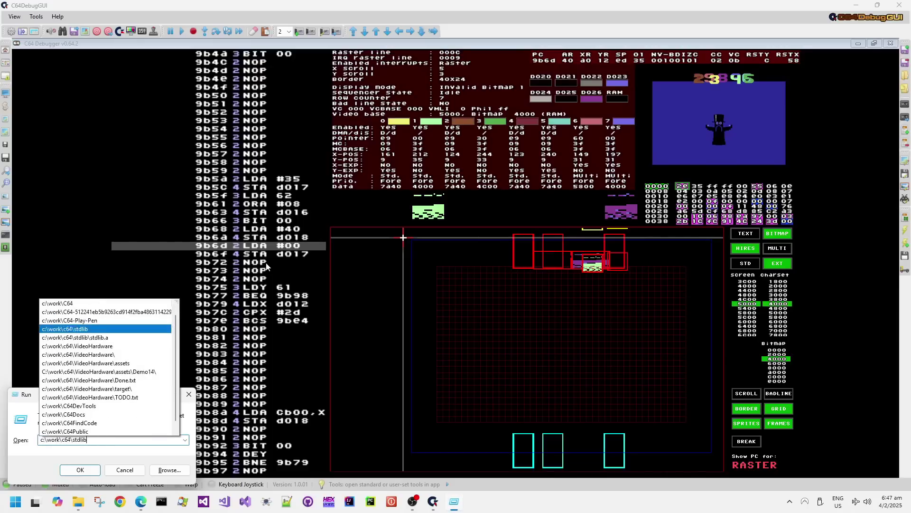
{"action": "key", "text": "Return"}
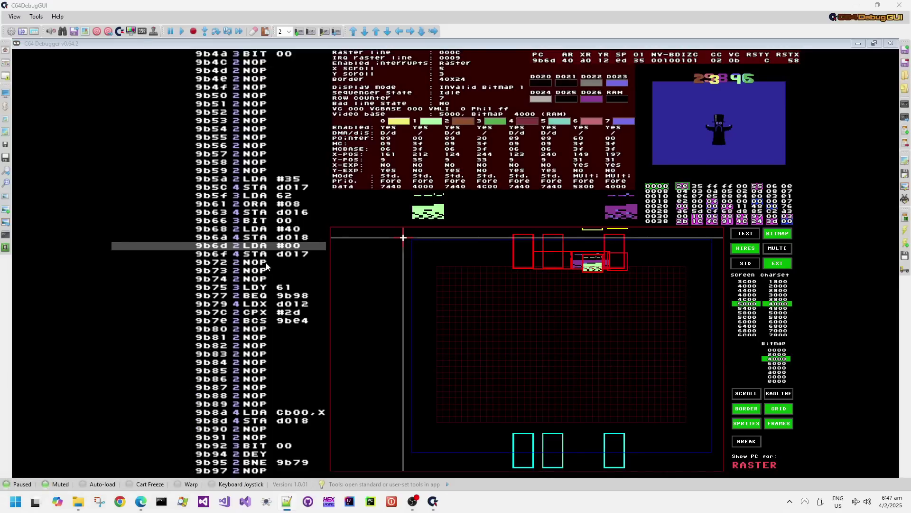
Find register d017 in stdlib.a and highlight its definition lines.
{"action": "key", "text": "ctrl+f"}
{"action": "type", "text": "$d017"}
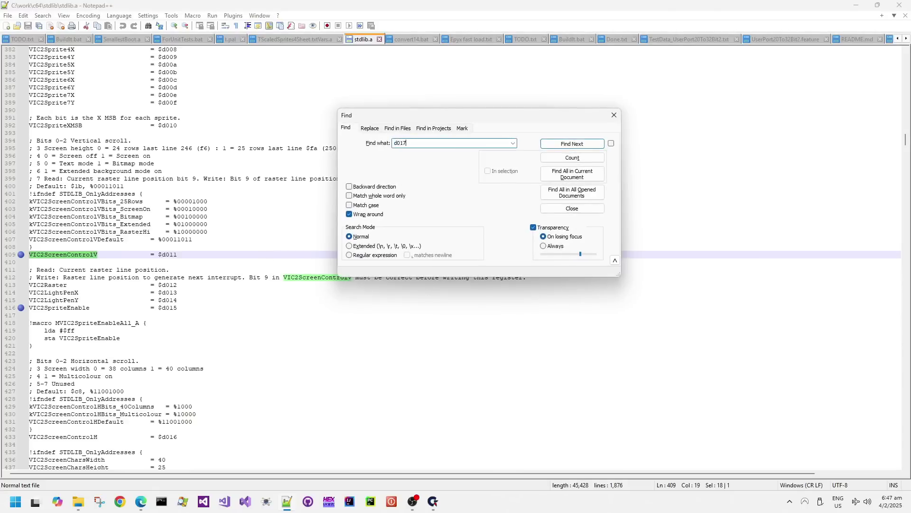
{"action": "key", "text": "Return"}
{"action": "key", "text": "Escape"}
{"action": "key", "text": "shift+Up"}
{"action": "key", "text": "shift+Home"}
Switch back to the C64 debugger, execute the LDA #00 at 9b6d and advance cycle by cycle through the STA d017 at 9b6f.
{"action": "key", "text": "alt+Tab"}
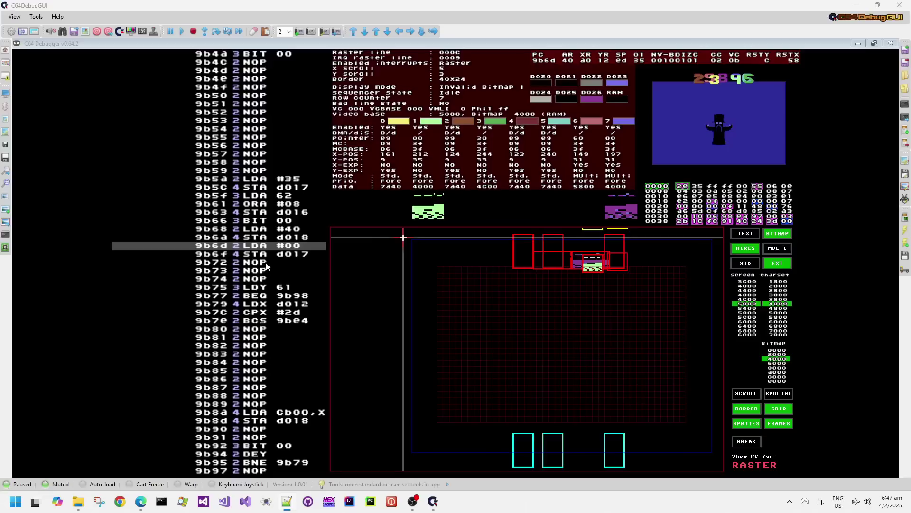
{"action": "left_click", "coordinate": [454, 46]}
{"action": "key", "text": "F10"}
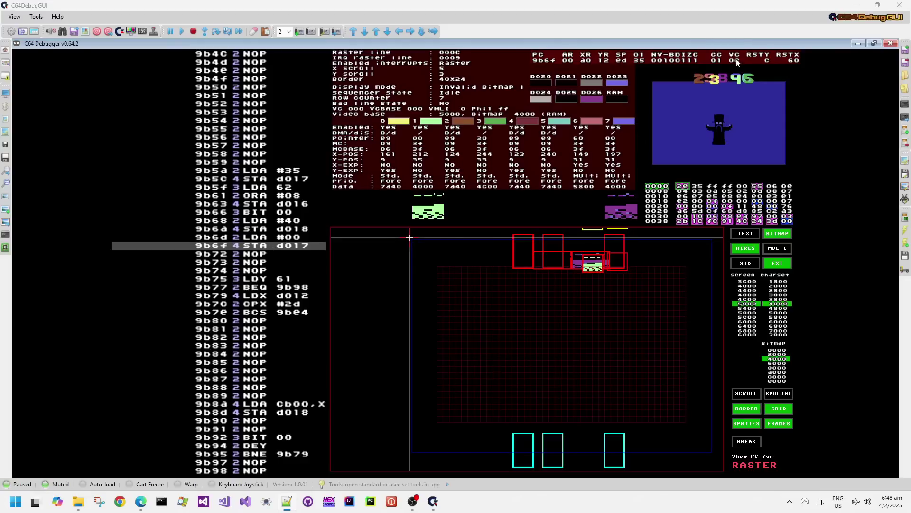
{"action": "key", "text": "ctrl+F10"}
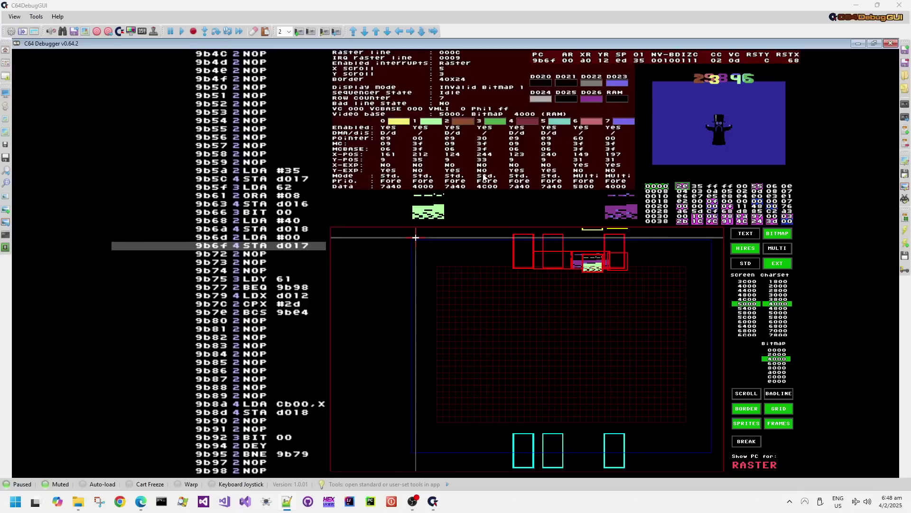
{"action": "key", "text": "ctrl+F10"}
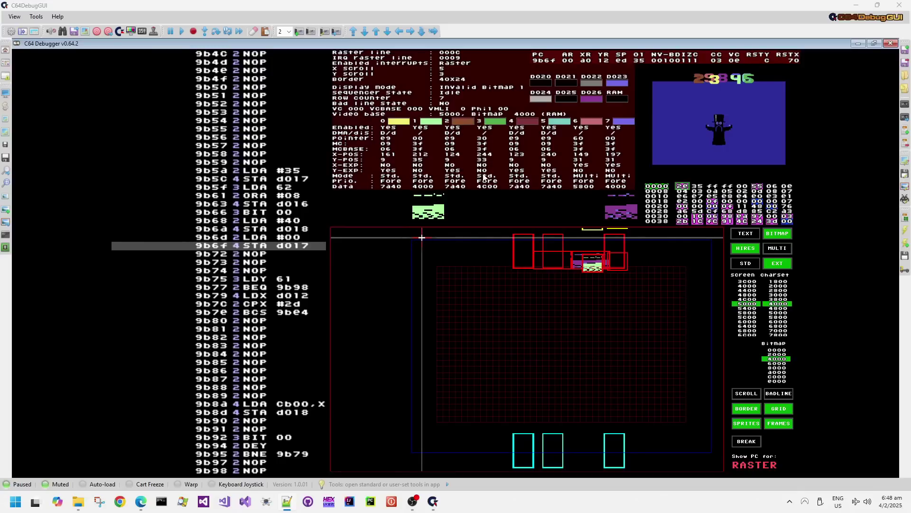
{"action": "key", "text": "ctrl+F10"}
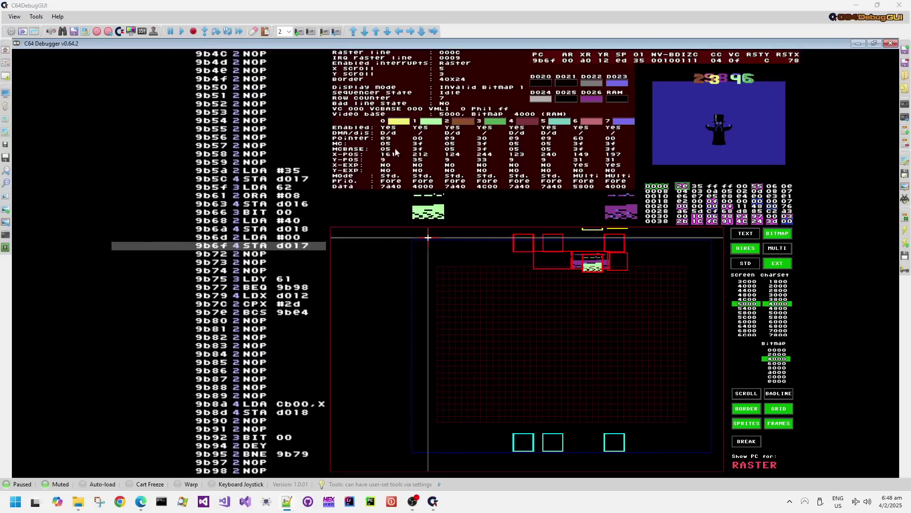
Step back and forth one cycle within the STA d017 at 9b6f to compare the sprites' MC and MCBASE values.
{"action": "key", "text": "ctrl+shift+F10"}
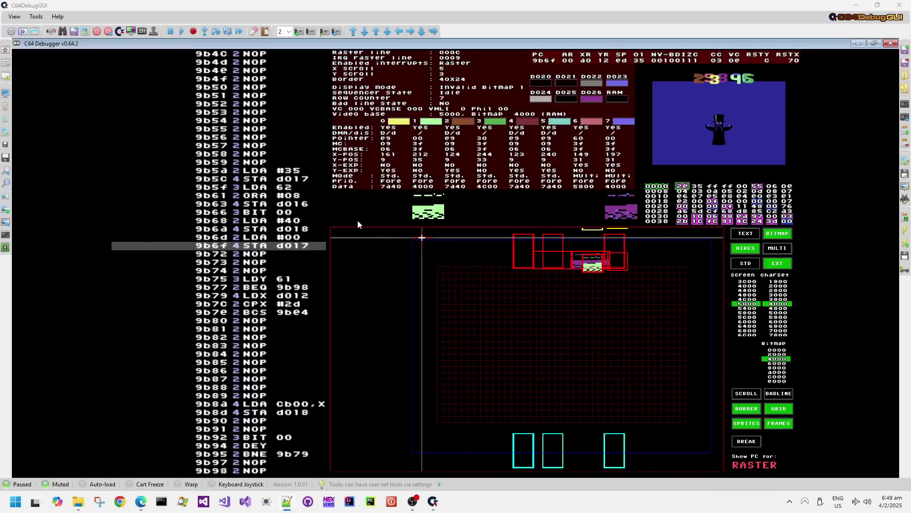
{"action": "key", "text": "ctrl+F10"}
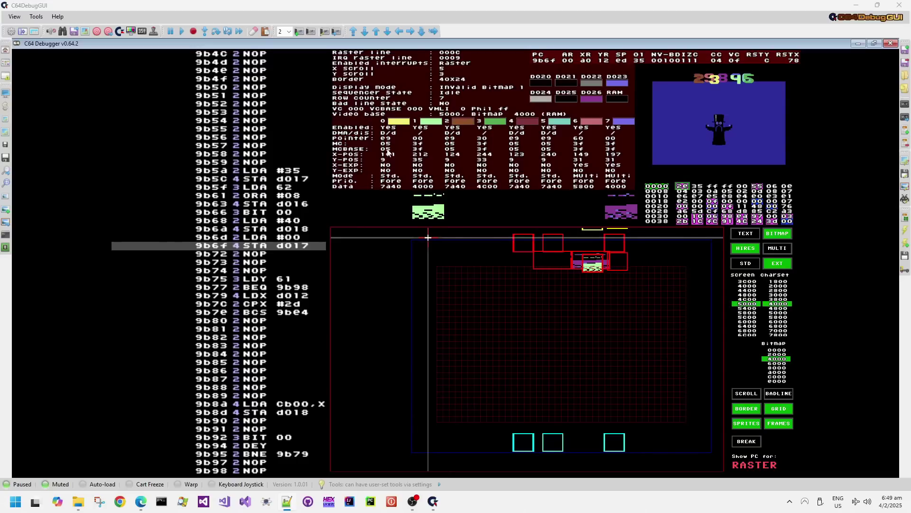
{"action": "key", "text": "ctrl+shift+F10"}
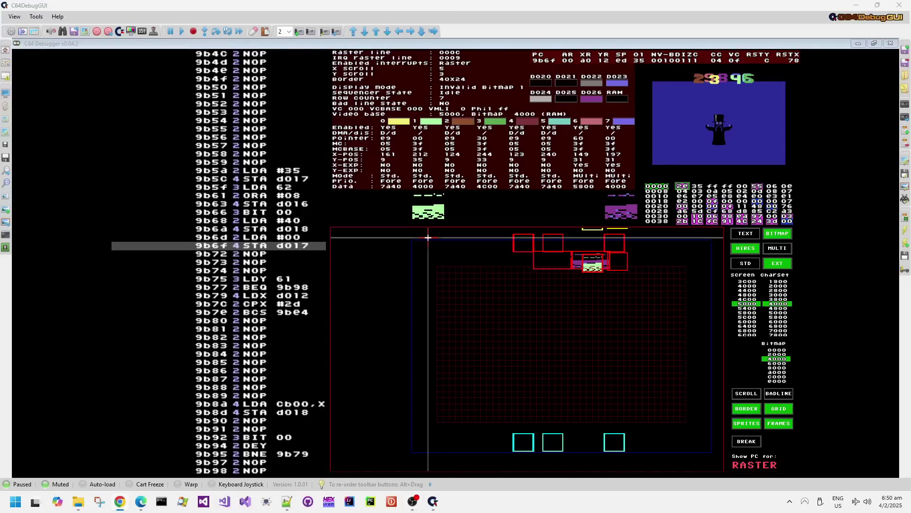
Switch to the Massively Interleaved Sprite Crunch article in Chrome and highlight how MCBASE and MC are normally updated, including MCBASE + 3 (mod 64).
{"action": "key", "text": "alt+Tab"}
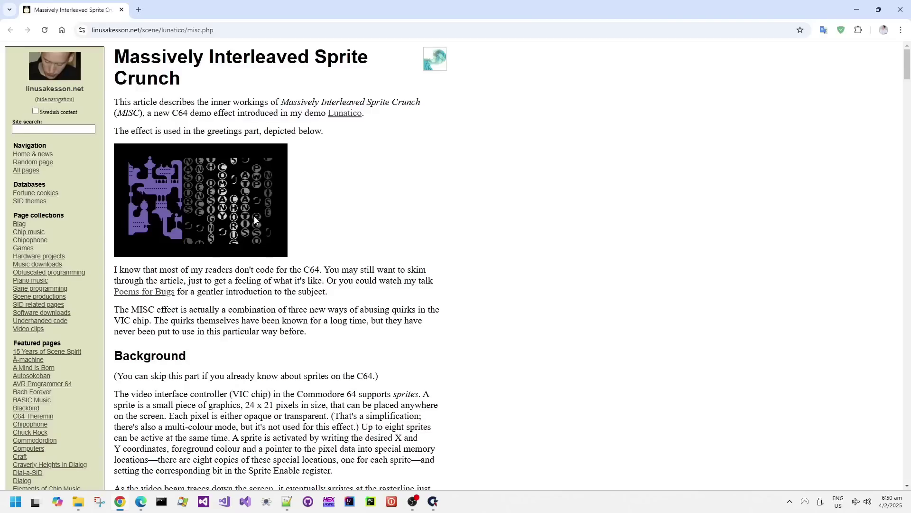
{"action": "scroll", "coordinate": [206, 292], "scroll_direction": "down", "scroll_amount": 6}
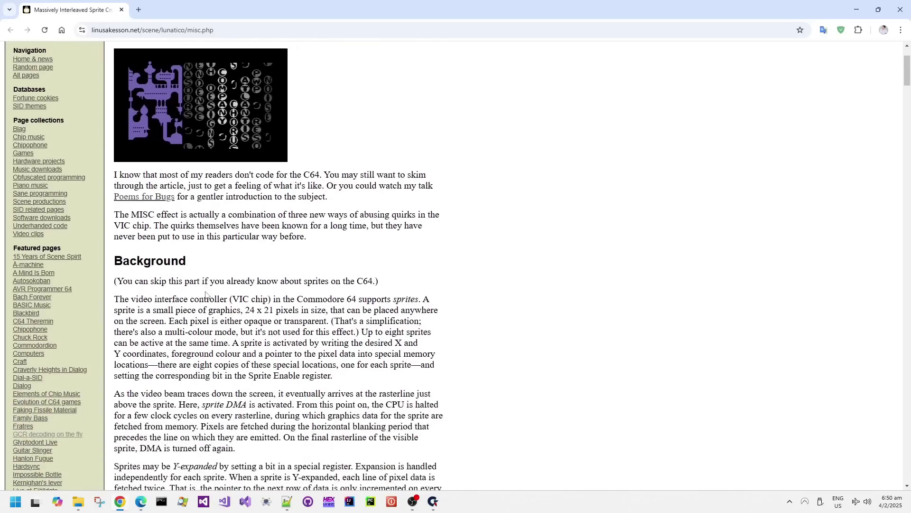
{"action": "scroll", "coordinate": [206, 294], "scroll_direction": "down", "scroll_amount": 6}
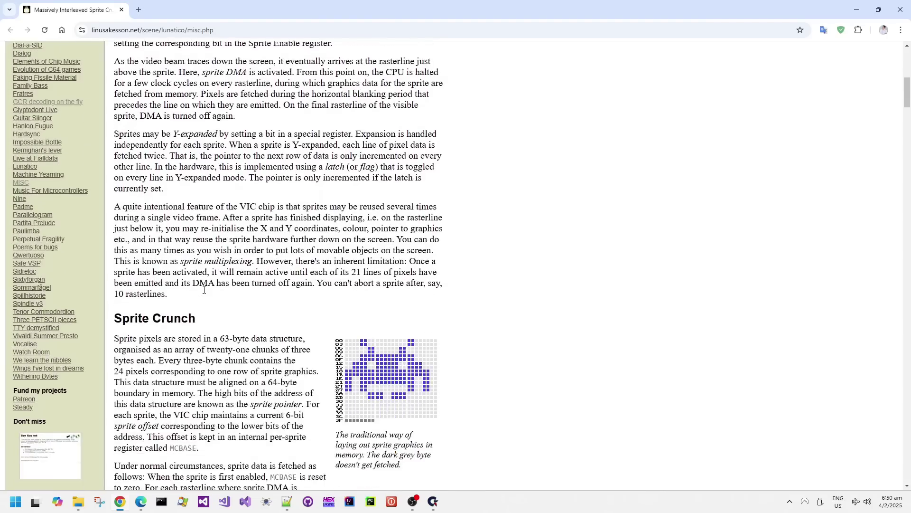
{"action": "scroll", "coordinate": [186, 297], "scroll_direction": "down", "scroll_amount": 3}
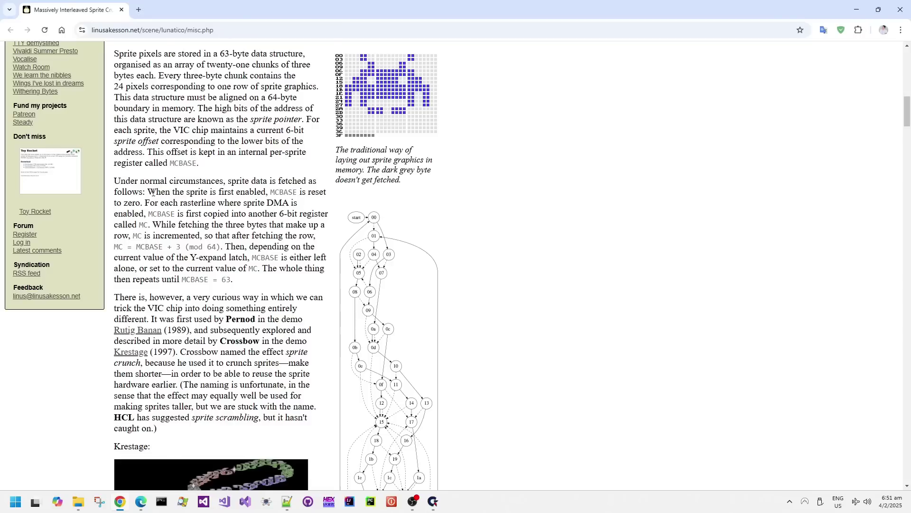
{"action": "left_click_drag", "start_coordinate": [156, 192], "coordinate": [234, 281]}
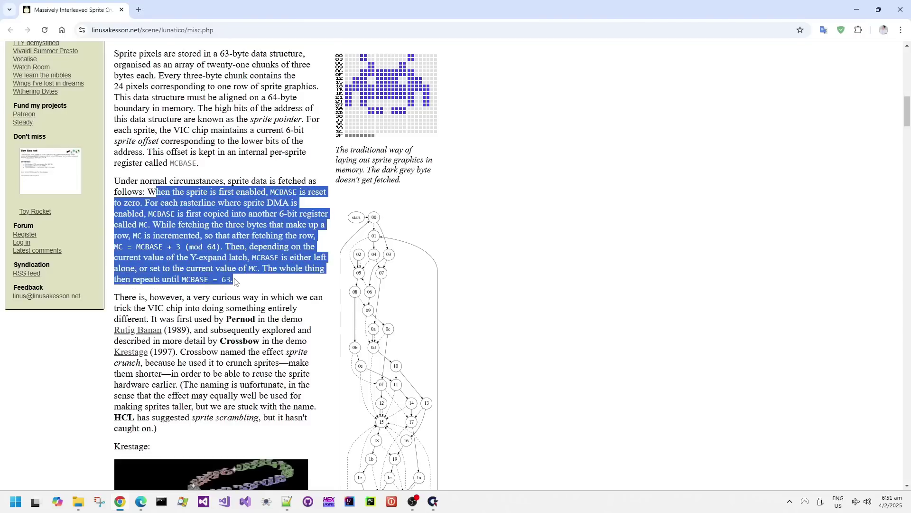
{"action": "left_click", "coordinate": [253, 225]}
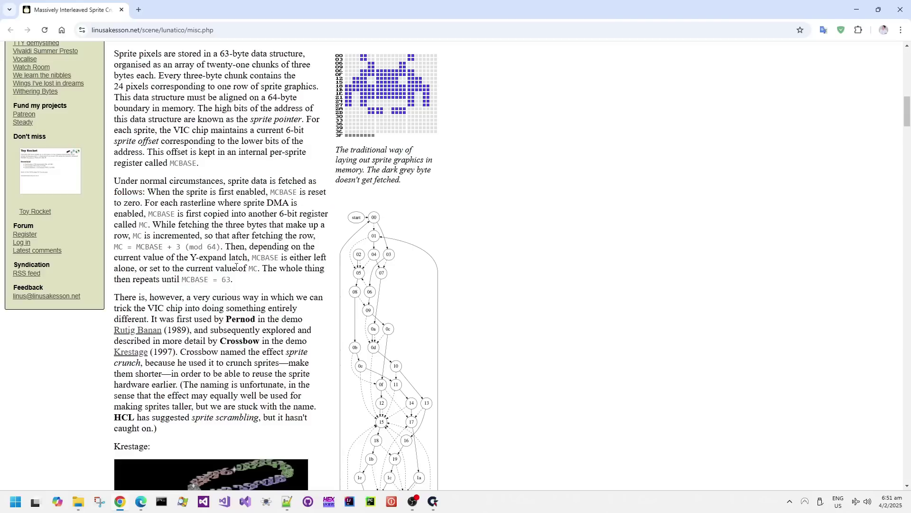
{"action": "left_click_drag", "start_coordinate": [140, 247], "coordinate": [221, 248]}
{"action": "left_click", "coordinate": [217, 264]}
{"action": "scroll", "coordinate": [232, 256], "scroll_direction": "down", "scroll_amount": 3}
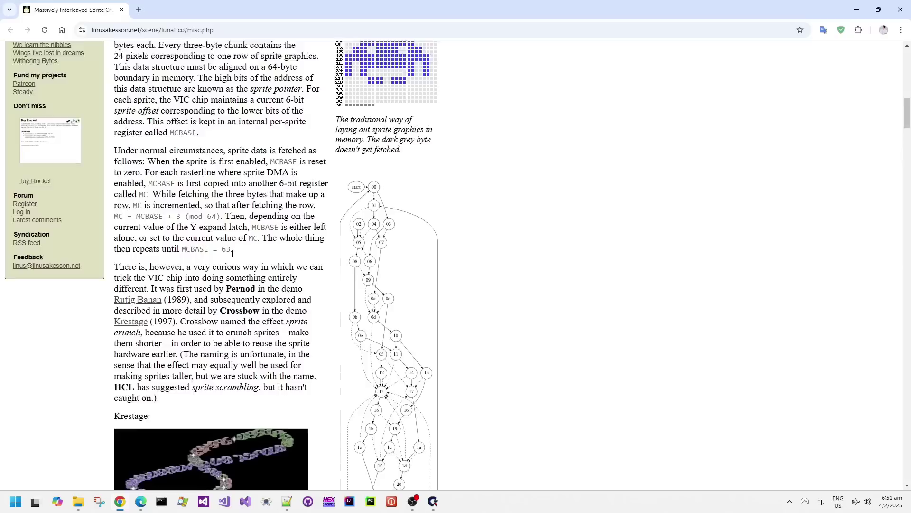
Read the article's sprite crunch timing and flexible sprite height sections, highlighting the rule to disable Y-expand at the fifteenth clock cycle.
{"action": "scroll", "coordinate": [212, 248], "scroll_direction": "down", "scroll_amount": 1}
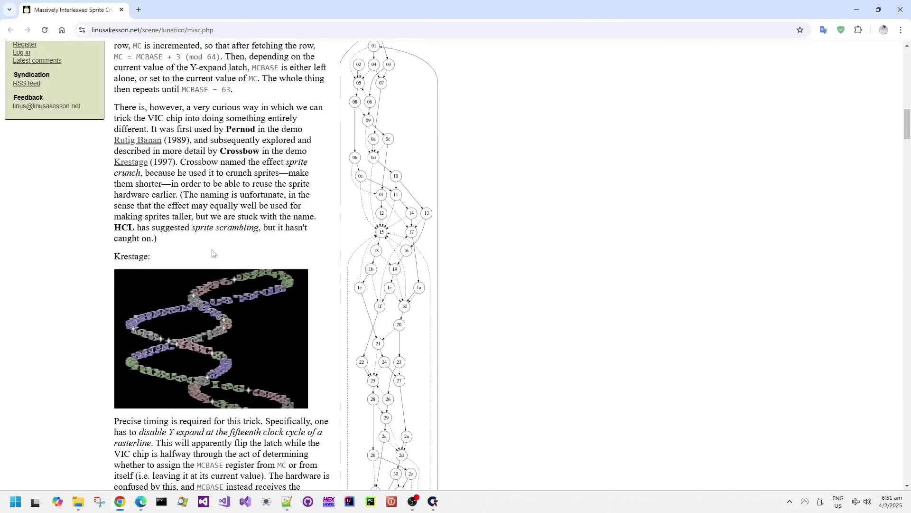
{"action": "scroll", "coordinate": [211, 253], "scroll_direction": "down", "scroll_amount": 3}
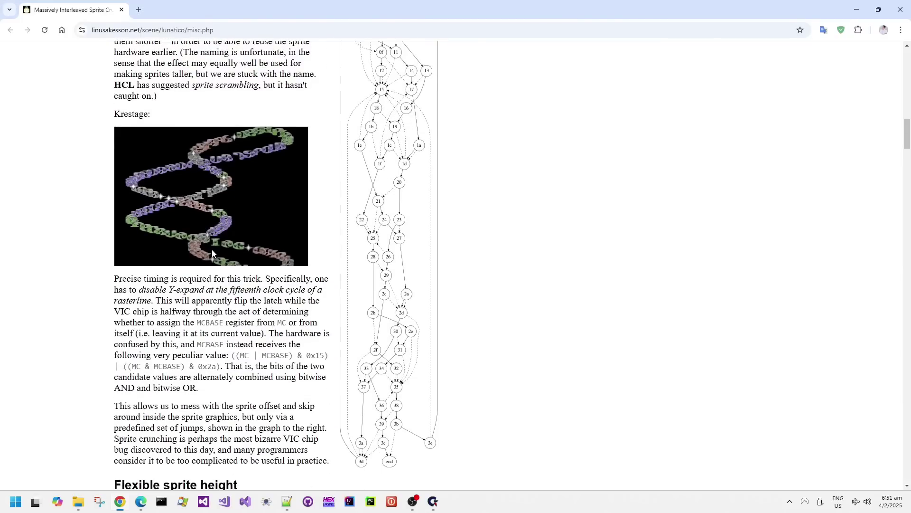
{"action": "scroll", "coordinate": [212, 253], "scroll_direction": "down", "scroll_amount": 3}
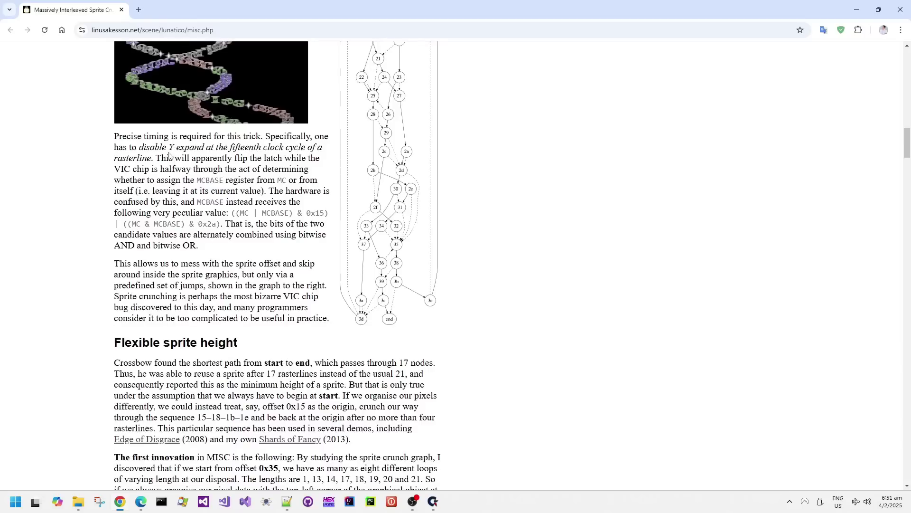
{"action": "left_click_drag", "start_coordinate": [113, 147], "coordinate": [154, 158]}
{"action": "scroll", "coordinate": [204, 205], "scroll_direction": "down", "scroll_amount": 3}
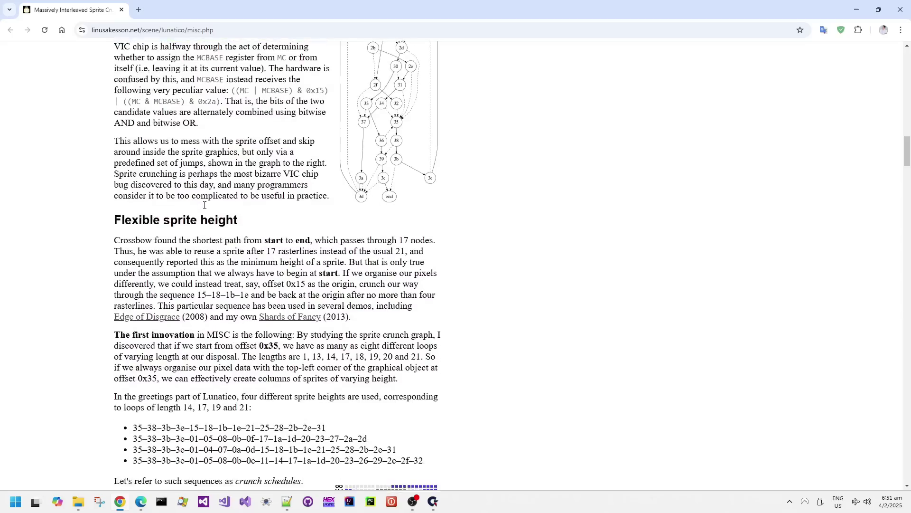
{"action": "scroll", "coordinate": [204, 205], "scroll_direction": "down", "scroll_amount": 2}
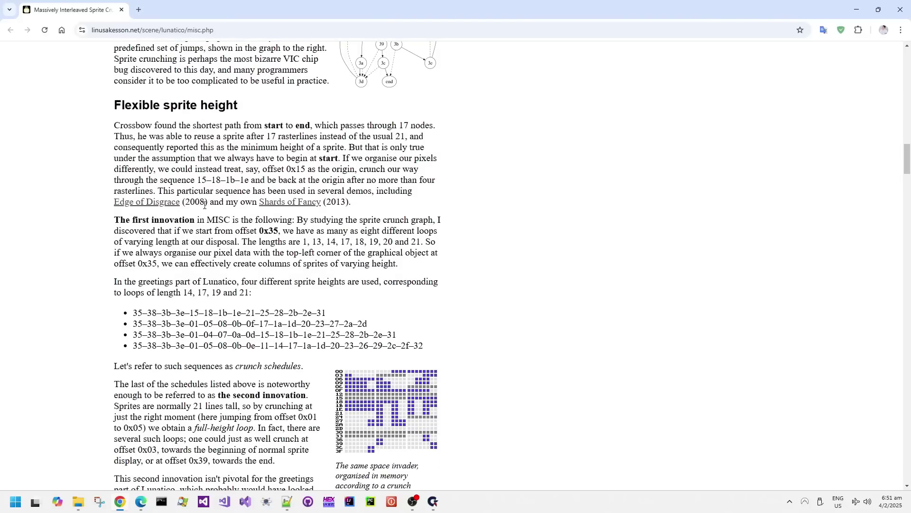
{"action": "scroll", "coordinate": [204, 205], "scroll_direction": "down", "scroll_amount": 7}
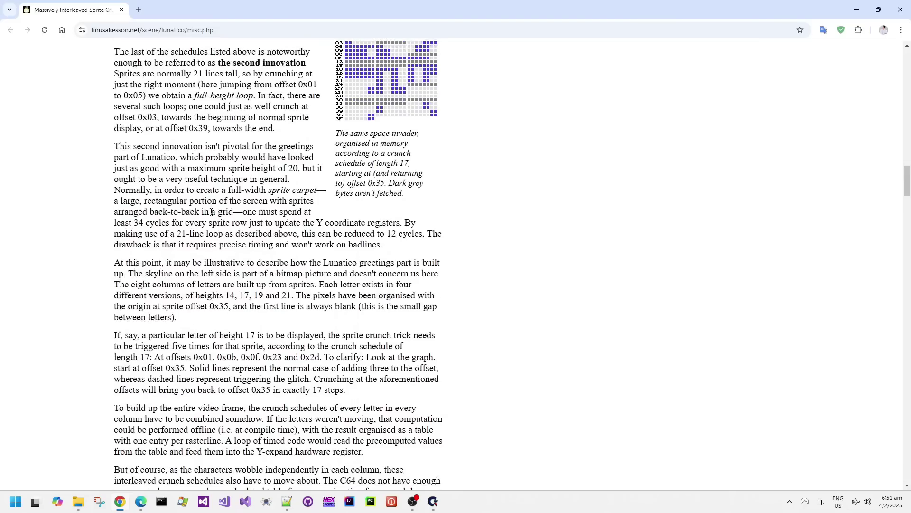
Switch back to the C64 debugger and step past the STA d017 at 9b6f to the NOP at 9b73.
{"action": "key", "text": "alt+Tab"}
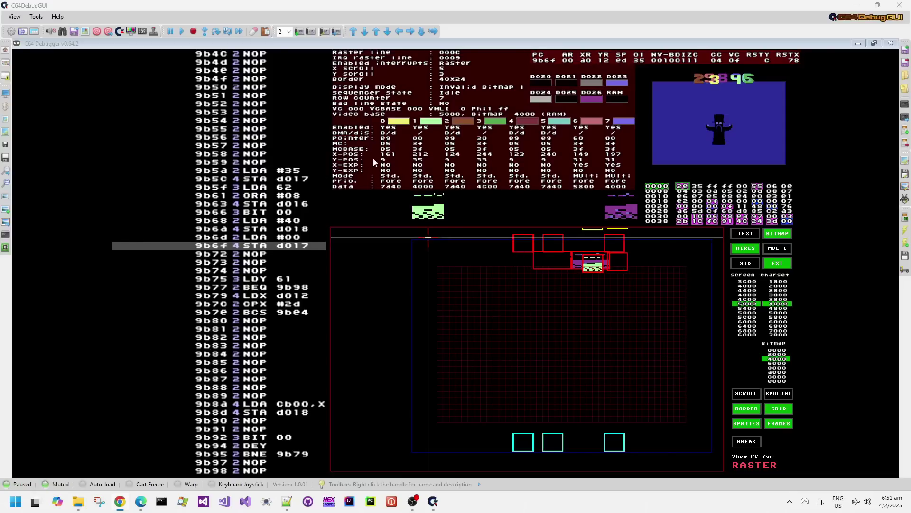
{"action": "left_click", "coordinate": [349, 45]}
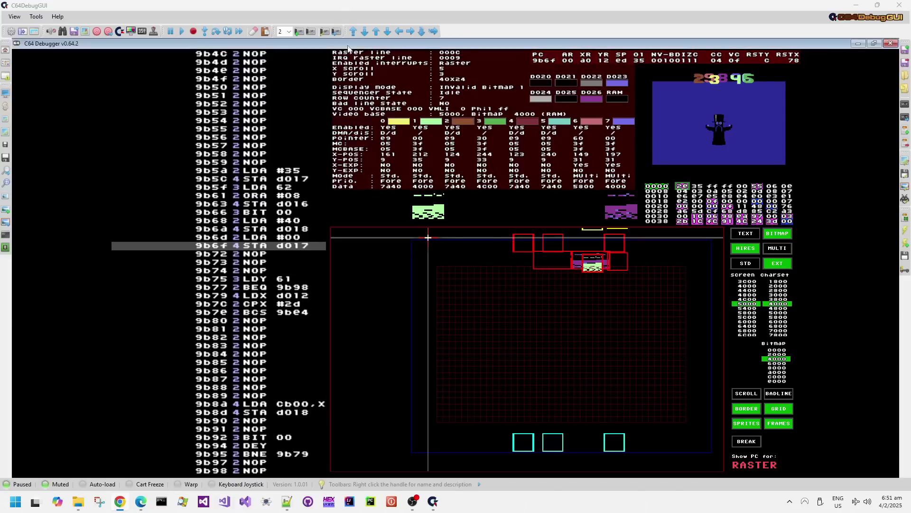
{"action": "key", "text": "F10"}
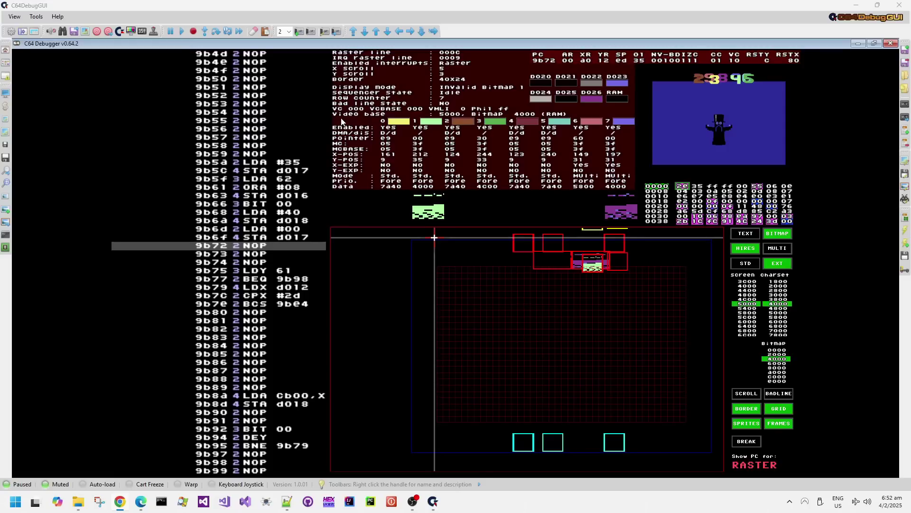
{"action": "key", "text": "F10"}
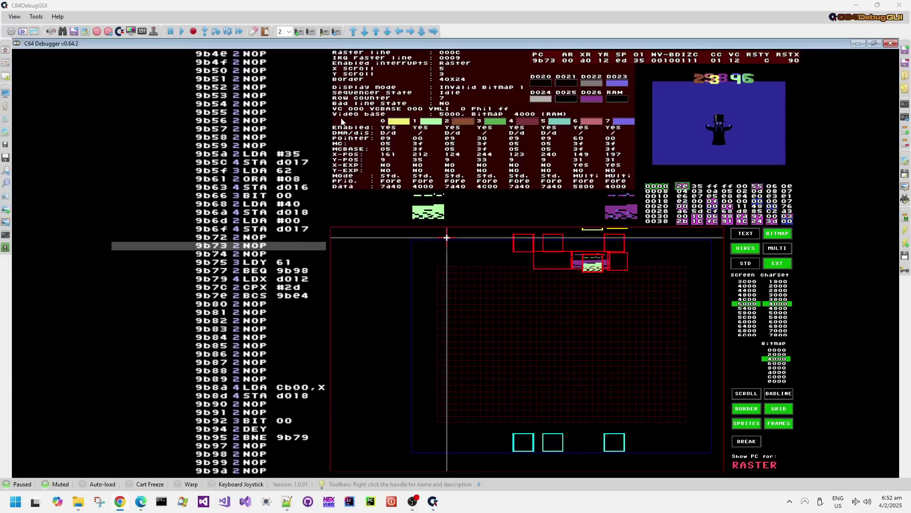
Rewind cycle by cycle into the STA d017 at 9b6f and replay its write up to the NOP at 9b73.
{"action": "key", "text": "ctrl+shift+F10"}
{"action": "key", "text": "ctrl+shift+F10"}
{"action": "key", "text": "ctrl+shift+F10"}
{"action": "key", "text": "ctrl+shift+F10"}
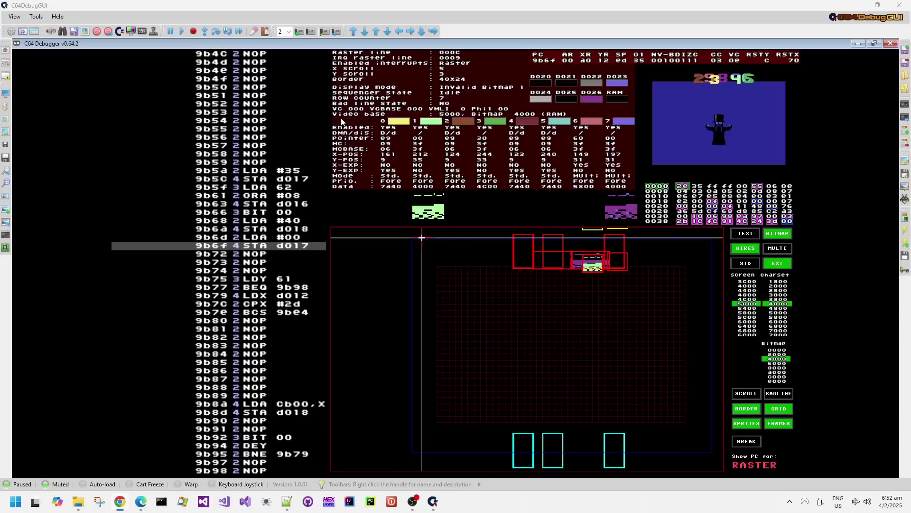
{"action": "key", "text": "ctrl+F10"}
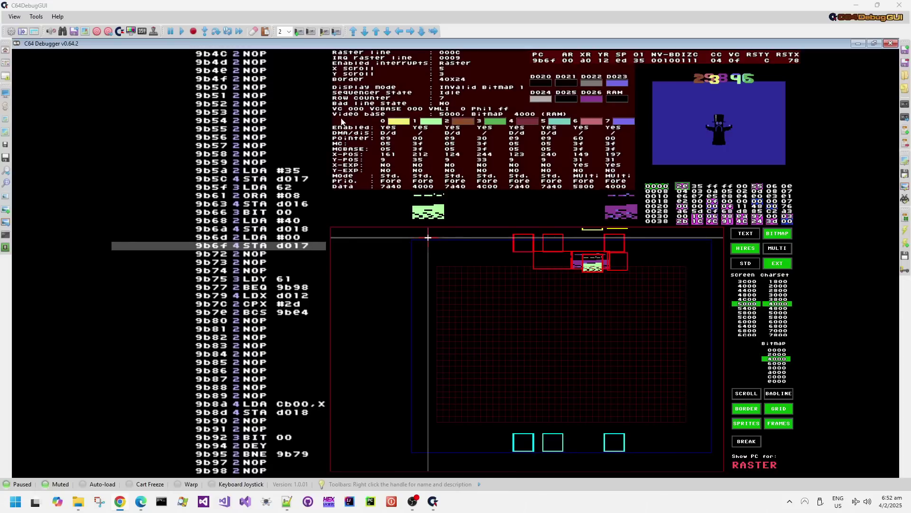
{"action": "key", "text": "ctrl+F10"}
{"action": "key", "text": "ctrl+F10"}
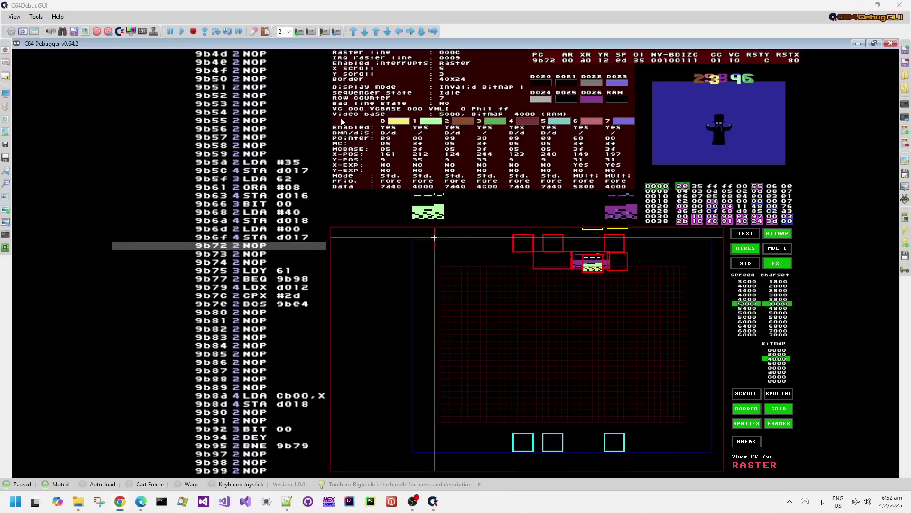
{"action": "key", "text": "ctrl+F10"}
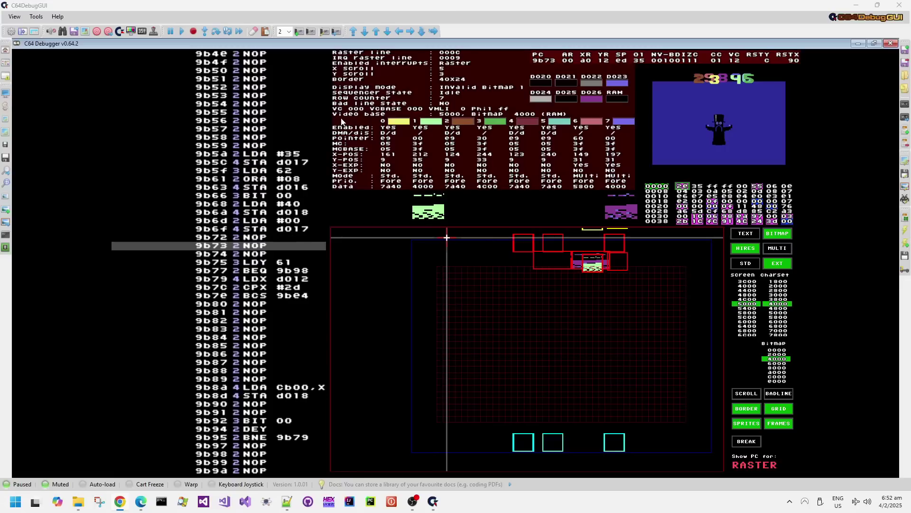
Advance cycle by cycle past the BCS at 9b7e to the LDA cb00,X at 9b8a on raster line 000d.
{"action": "key", "text": "ctrl+F10"}
{"action": "key", "text": "ctrl+F10"}
{"action": "key", "text": "ctrl+F10"}
{"action": "key", "text": "ctrl+F10"}
{"action": "key", "text": "ctrl+F10"}
{"action": "key", "text": "ctrl+F10"}
{"action": "key", "text": "ctrl+F10"}
{"action": "key", "text": "ctrl+F10"}
{"action": "key", "text": "ctrl+F10"}
{"action": "key", "text": "ctrl+F10"}
{"action": "key", "text": "ctrl+F10"}
{"action": "key", "text": "ctrl+F10"}
{"action": "key", "text": "ctrl+F10"}
{"action": "key", "text": "ctrl+F10"}
{"action": "key", "text": "ctrl+F10"}
{"action": "key", "text": "ctrl+F10"}
{"action": "key", "text": "ctrl+F10"}
{"action": "key", "text": "ctrl+F10"}
{"action": "key", "text": "ctrl+F10"}
{"action": "key", "text": "ctrl+F10"}
{"action": "key", "text": "ctrl+F10"}
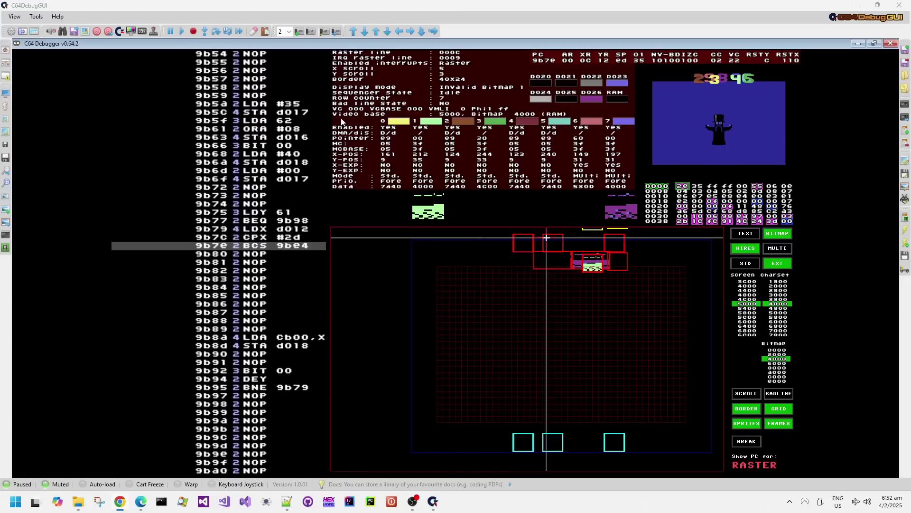
{"action": "key", "text": "ctrl+F10"}
{"action": "key", "text": "ctrl+F10"}
{"action": "key", "text": "ctrl+F10"}
{"action": "key", "text": "ctrl+F10"}
{"action": "key", "text": "ctrl+F10"}
{"action": "key", "text": "ctrl+F10"}
{"action": "key", "text": "ctrl+F10"}
{"action": "key", "text": "ctrl+F10"}
{"action": "key", "text": "ctrl+F10"}
{"action": "key", "text": "ctrl+F10"}
{"action": "key", "text": "ctrl+F10"}
{"action": "key", "text": "ctrl+F10"}
{"action": "key", "text": "ctrl+F10"}
{"action": "key", "text": "ctrl+F10"}
{"action": "key", "text": "ctrl+F10"}
{"action": "key", "text": "ctrl+F10"}
{"action": "key", "text": "ctrl+F10"}
{"action": "key", "text": "ctrl+F10"}
{"action": "key", "text": "ctrl+F10"}
{"action": "key", "text": "ctrl+F10"}
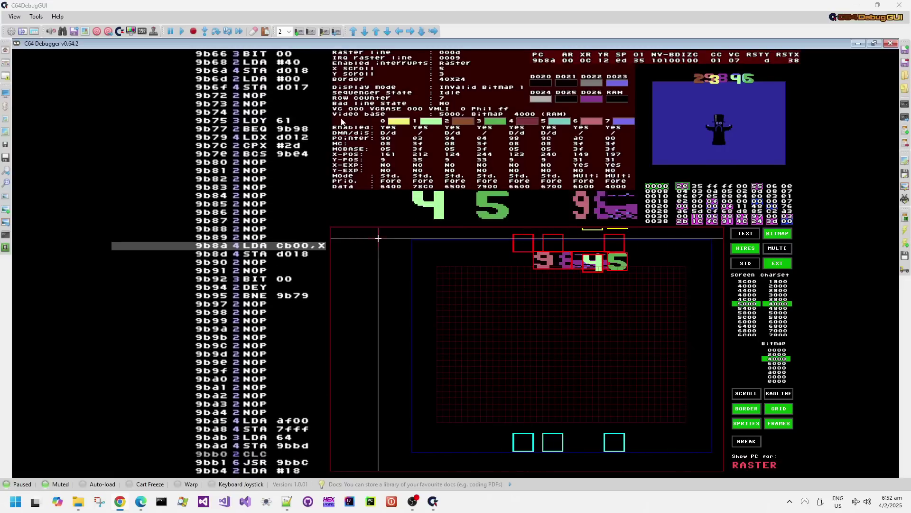
Advance cycle by cycle through the d018 write and loop back past 9b79 to the LDA cb00,X on raster line 000e.
{"action": "key", "text": "ctrl+F10"}
{"action": "key", "text": "ctrl+F10"}
{"action": "key", "text": "ctrl+F10"}
{"action": "key", "text": "ctrl+F10"}
{"action": "key", "text": "ctrl+F10"}
{"action": "key", "text": "ctrl+F10"}
{"action": "key", "text": "ctrl+F10"}
{"action": "key", "text": "ctrl+F10"}
{"action": "key", "text": "ctrl+F10"}
{"action": "key", "text": "ctrl+F10"}
{"action": "key", "text": "ctrl+F10"}
{"action": "key", "text": "ctrl+F10"}
{"action": "key", "text": "ctrl+F10"}
{"action": "key", "text": "ctrl+F10"}
{"action": "key", "text": "ctrl+F10"}
{"action": "key", "text": "ctrl+F10"}
{"action": "key", "text": "ctrl+F10"}
{"action": "key", "text": "ctrl+F10"}
{"action": "key", "text": "ctrl+F10"}
{"action": "key", "text": "ctrl+F10"}
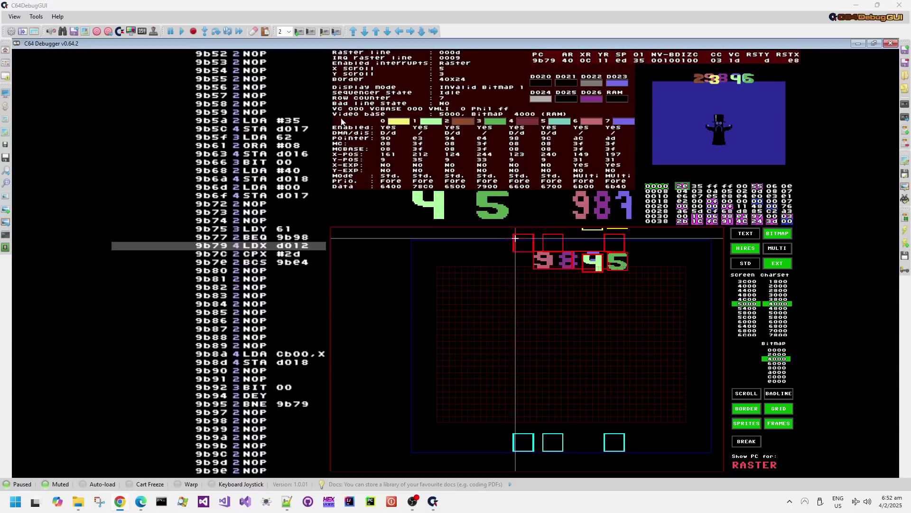
{"action": "key", "text": "ctrl+F10"}
{"action": "key", "text": "ctrl+F10"}
{"action": "key", "text": "ctrl+F10"}
{"action": "key", "text": "ctrl+F10"}
{"action": "key", "text": "ctrl+F10"}
{"action": "key", "text": "ctrl+F10"}
{"action": "key", "text": "ctrl+F10"}
{"action": "key", "text": "ctrl+F10"}
{"action": "key", "text": "ctrl+F10"}
{"action": "key", "text": "ctrl+F10"}
{"action": "key", "text": "ctrl+F10"}
{"action": "key", "text": "ctrl+F10"}
{"action": "key", "text": "ctrl+F10"}
{"action": "key", "text": "ctrl+F10"}
{"action": "key", "text": "ctrl+F10"}
{"action": "key", "text": "ctrl+F10"}
{"action": "key", "text": "ctrl+F10"}
{"action": "key", "text": "ctrl+F10"}
{"action": "key", "text": "ctrl+F10"}
{"action": "key", "text": "ctrl+F10"}
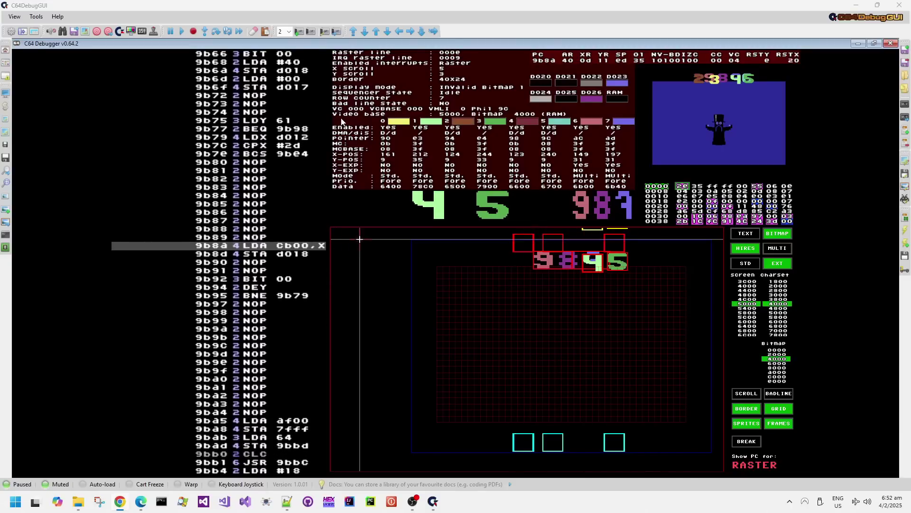
Advance cycle by cycle through another loop pass to the LDA cb00,X at 9b8a on raster line 000f.
{"action": "key", "text": "ctrl+F10"}
{"action": "key", "text": "ctrl+F10"}
{"action": "key", "text": "ctrl+F10"}
{"action": "key", "text": "ctrl+F10"}
{"action": "key", "text": "ctrl+F10"}
{"action": "key", "text": "ctrl+F10"}
{"action": "key", "text": "ctrl+F10"}
{"action": "key", "text": "ctrl+F10"}
{"action": "key", "text": "ctrl+F10"}
{"action": "key", "text": "ctrl+F10"}
{"action": "key", "text": "ctrl+F10"}
{"action": "key", "text": "ctrl+F10"}
{"action": "key", "text": "ctrl+F10"}
{"action": "key", "text": "ctrl+F10"}
{"action": "key", "text": "ctrl+F10"}
{"action": "key", "text": "ctrl+F10"}
{"action": "key", "text": "ctrl+F10"}
{"action": "key", "text": "ctrl+F10"}
{"action": "key", "text": "ctrl+F10"}
{"action": "key", "text": "ctrl+F10"}
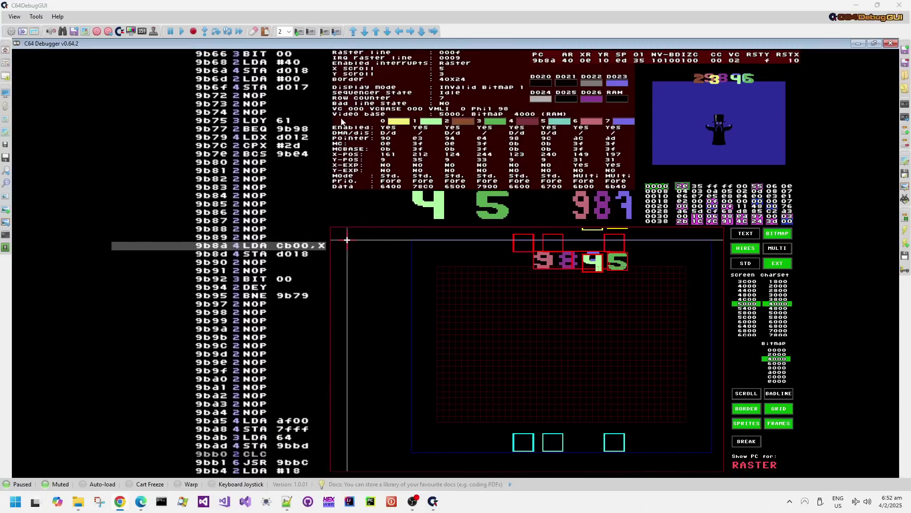
Advance cycle by cycle from the LDA cb00,X through the d018 write to the BNE at 9b95 on raster line 000f.
{"action": "key", "text": "ctrl+F10"}
{"action": "key", "text": "ctrl+F10"}
{"action": "key", "text": "ctrl+F10"}
{"action": "key", "text": "ctrl+F10"}
{"action": "key", "text": "ctrl+F10"}
{"action": "key", "text": "ctrl+F10"}
{"action": "key", "text": "ctrl+F10"}
{"action": "key", "text": "ctrl+F10"}
{"action": "key", "text": "ctrl+F10"}
{"action": "key", "text": "ctrl+F10"}
{"action": "key", "text": "ctrl+F10"}
{"action": "key", "text": "ctrl+F10"}
{"action": "key", "text": "ctrl+F10"}
{"action": "key", "text": "ctrl+F10"}
{"action": "key", "text": "ctrl+F10"}
{"action": "key", "text": "ctrl+F10"}
{"action": "key", "text": "ctrl+F10"}
{"action": "key", "text": "ctrl+F10"}
{"action": "key", "text": "ctrl+F10"}
{"action": "key", "text": "ctrl+F10"}
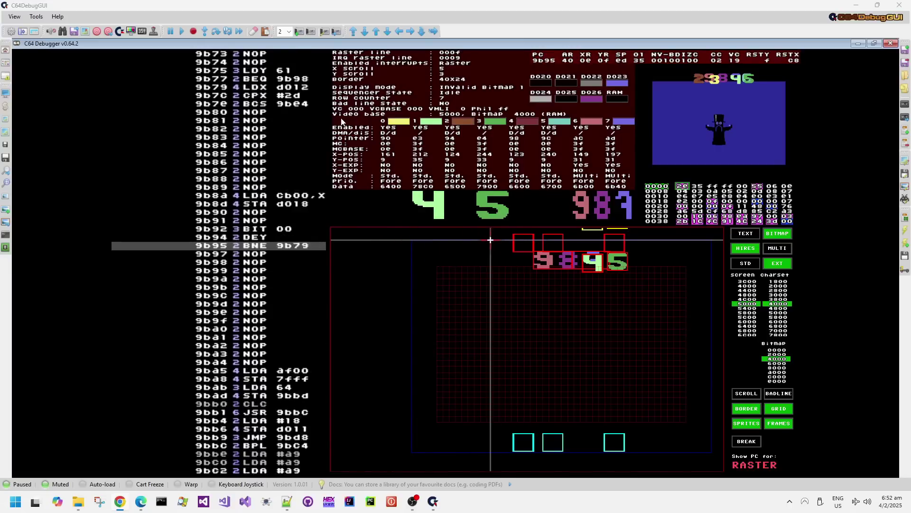
Advance cycle by cycle through the taken BNE and the LDX d012 to the CPX at 9b7c on raster line 000f.
{"action": "key", "text": "ctrl+F10"}
{"action": "key", "text": "ctrl+F10"}
{"action": "key", "text": "ctrl+F10"}
{"action": "key", "text": "ctrl+F10"}
{"action": "key", "text": "ctrl+F10"}
{"action": "key", "text": "ctrl+F10"}
{"action": "key", "text": "ctrl+F10"}
{"action": "key", "text": "ctrl+F10"}
{"action": "key", "text": "ctrl+F10"}
{"action": "key", "text": "ctrl+F10"}
{"action": "key", "text": "ctrl+F10"}
{"action": "key", "text": "ctrl+F10"}
{"action": "key", "text": "ctrl+F10"}
{"action": "key", "text": "ctrl+F10"}
{"action": "key", "text": "ctrl+F10"}
{"action": "key", "text": "ctrl+F10"}
{"action": "key", "text": "ctrl+F10"}
{"action": "key", "text": "ctrl+F10"}
{"action": "key", "text": "ctrl+F10"}
{"action": "key", "text": "ctrl+F10"}
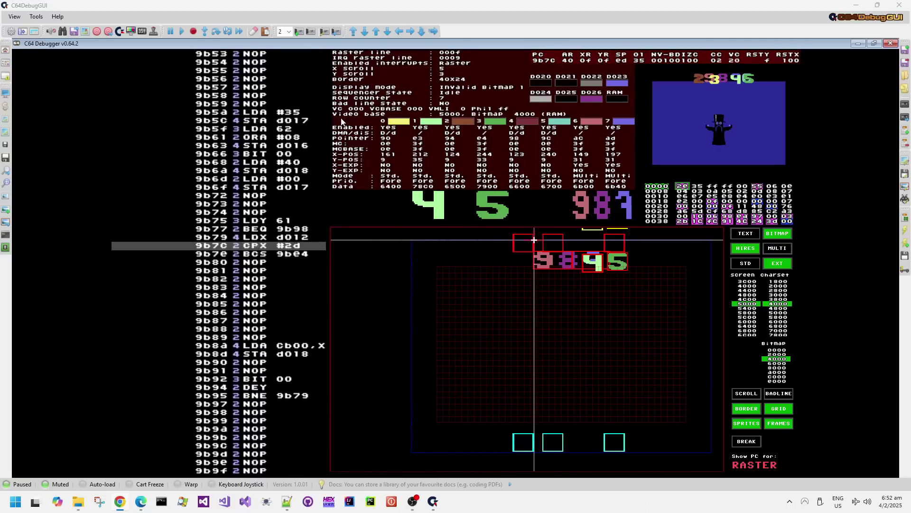
Advance through the next loop pass, past the d018 write, to the BNE at 9b95 on raster line 0010.
{"action": "key", "text": "ctrl+F10"}
{"action": "key", "text": "ctrl+F10"}
{"action": "key", "text": "ctrl+F10"}
{"action": "key", "text": "ctrl+F10"}
{"action": "key", "text": "ctrl+F10"}
{"action": "key", "text": "ctrl+F10"}
{"action": "key", "text": "ctrl+F10"}
{"action": "key", "text": "ctrl+F10"}
{"action": "key", "text": "ctrl+F10"}
{"action": "key", "text": "ctrl+F10"}
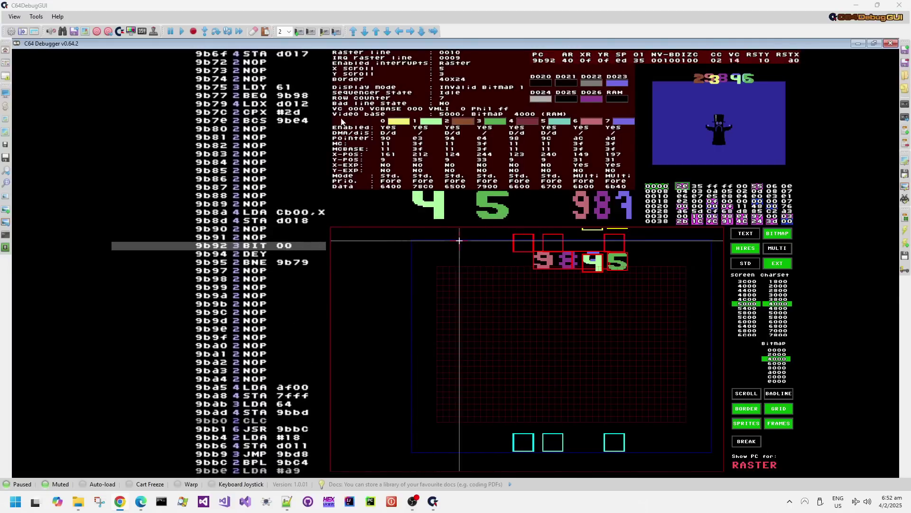
{"action": "key", "text": "ctrl+F10"}
{"action": "key", "text": "ctrl+F10"}
{"action": "key", "text": "ctrl+F10"}
{"action": "key", "text": "ctrl+F10"}
{"action": "key", "text": "ctrl+F10"}
{"action": "key", "text": "ctrl+F10"}
{"action": "key", "text": "ctrl+F10"}
{"action": "key", "text": "ctrl+F10"}
{"action": "key", "text": "ctrl+F10"}
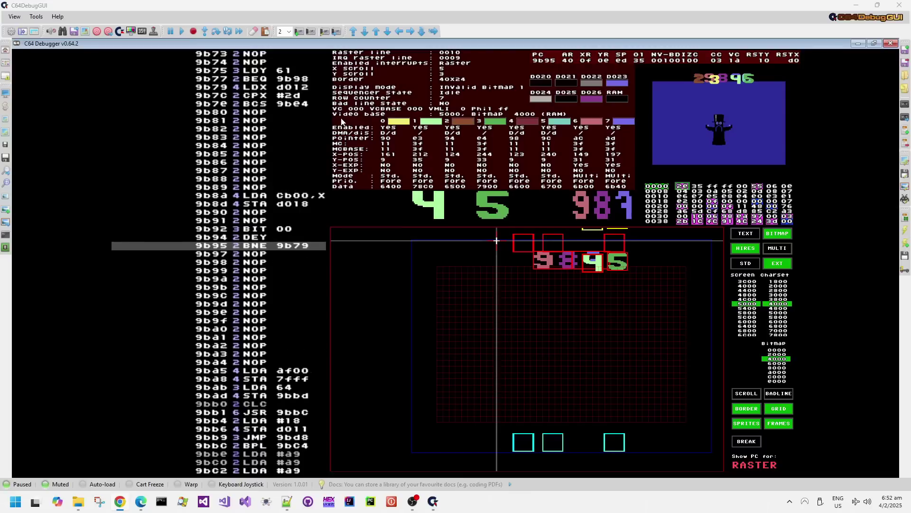
Advance through the loop branch to the LDA cb00,X at 9b8a on raster line 0011.
{"action": "key", "text": "ctrl+F10"}
{"action": "key", "text": "ctrl+F10"}
{"action": "key", "text": "ctrl+F10"}
{"action": "key", "text": "ctrl+F10"}
{"action": "key", "text": "ctrl+F10"}
{"action": "key", "text": "ctrl+F10"}
{"action": "key", "text": "ctrl+F10"}
{"action": "key", "text": "ctrl+F10"}
{"action": "key", "text": "ctrl+F10"}
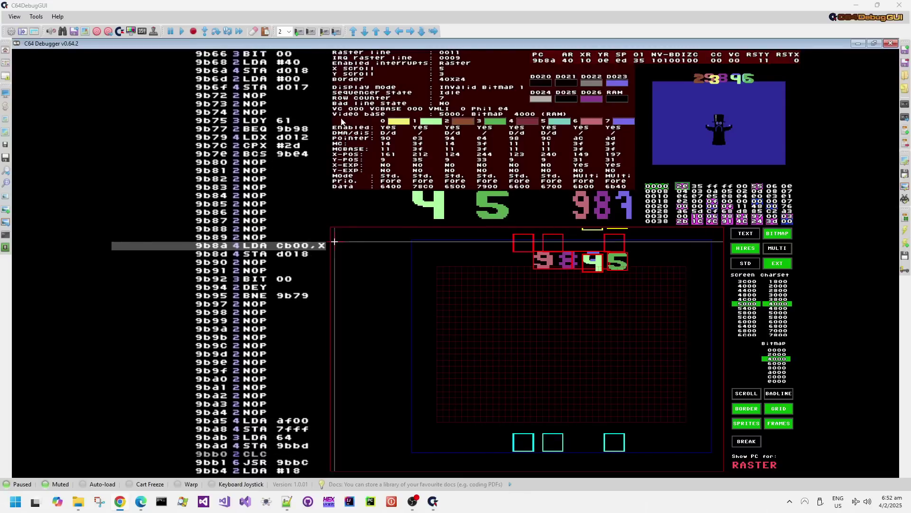
Move execution ahead to the DEY at 9b94 on raster line 001a.
{"action": "key", "text": "ctrl+F10"}
{"action": "key", "text": "ctrl+F10"}
{"action": "key", "text": "ctrl+F10"}
{"action": "key", "text": "ctrl+F10"}
{"action": "key", "text": "ctrl+F10"}
{"action": "key", "text": "ctrl+F10"}
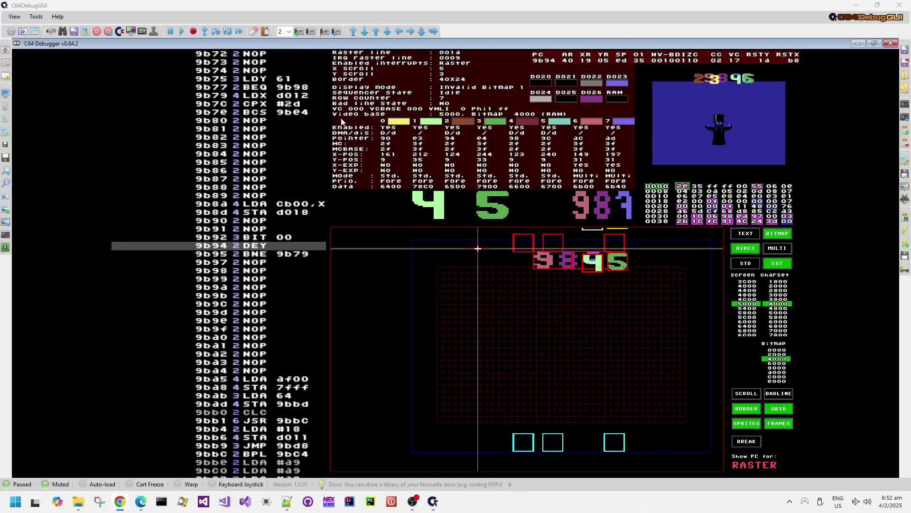
Rewind line by line to raster line 0018 and replay forward to the DEY at 9b94 on line 001e.
{"action": "key", "text": "ctrl+shift+F10"}
{"action": "key", "text": "ctrl+shift+F10"}
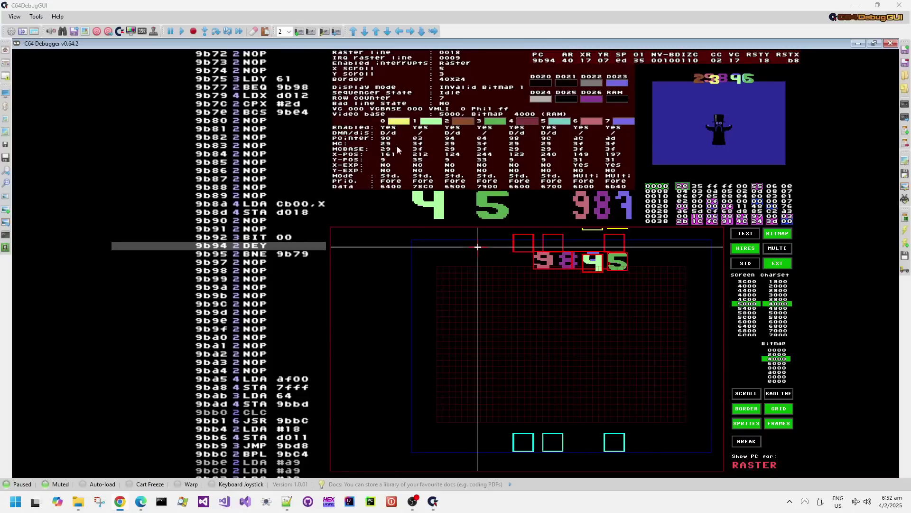
{"action": "key", "text": "ctrl+F10"}
{"action": "key", "text": "ctrl+F10"}
{"action": "key", "text": "ctrl+F10"}
{"action": "key", "text": "ctrl+F10"}
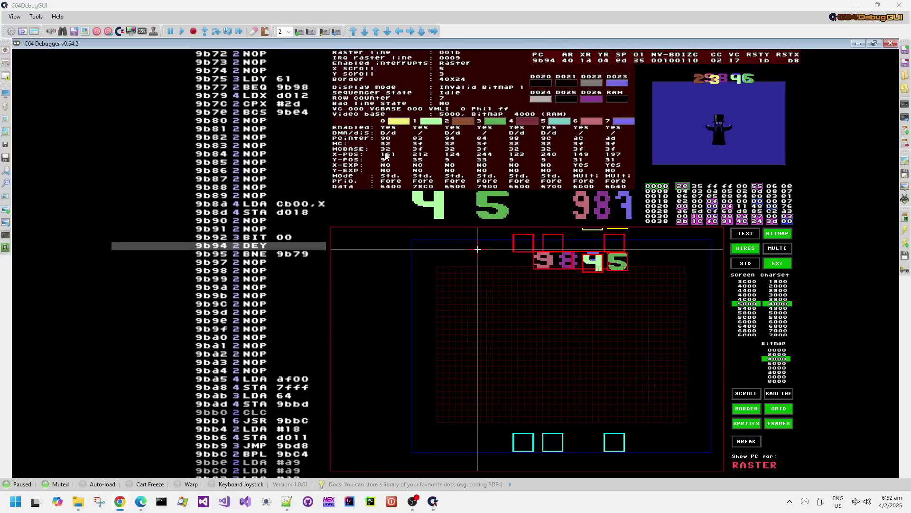
{"action": "key", "text": "ctrl+F10"}
{"action": "key", "text": "ctrl+F10"}
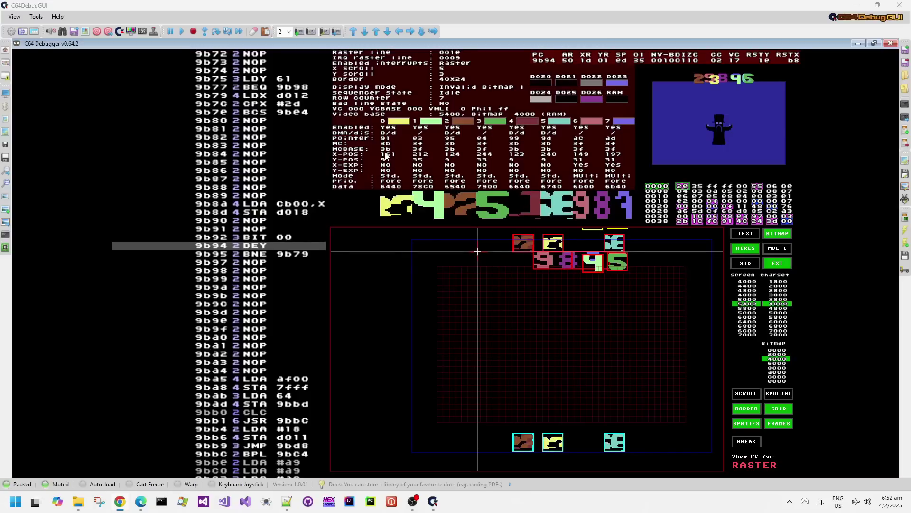
Advance line by line out of the sprite loop into the 3400 routine, to the STA d021 at 34e6 on line 0027.
{"action": "key", "text": "ctrl+F10"}
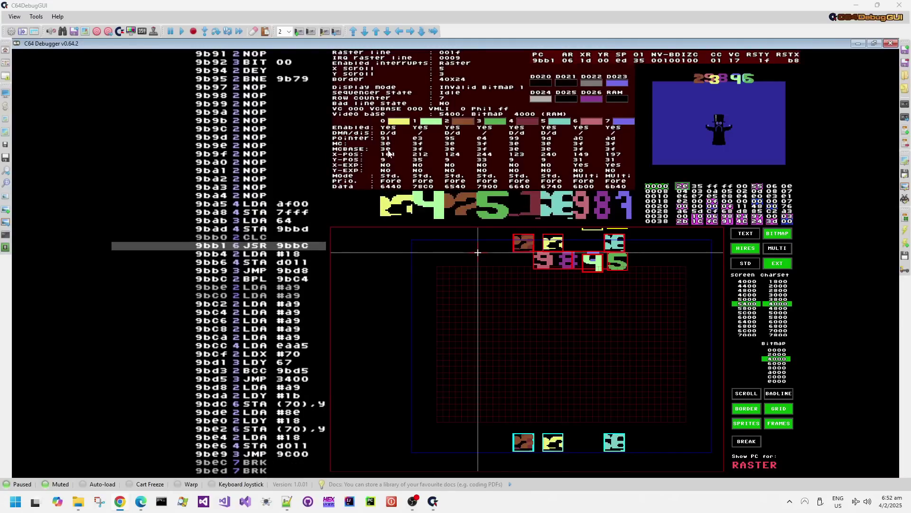
{"action": "key", "text": "ctrl+F10"}
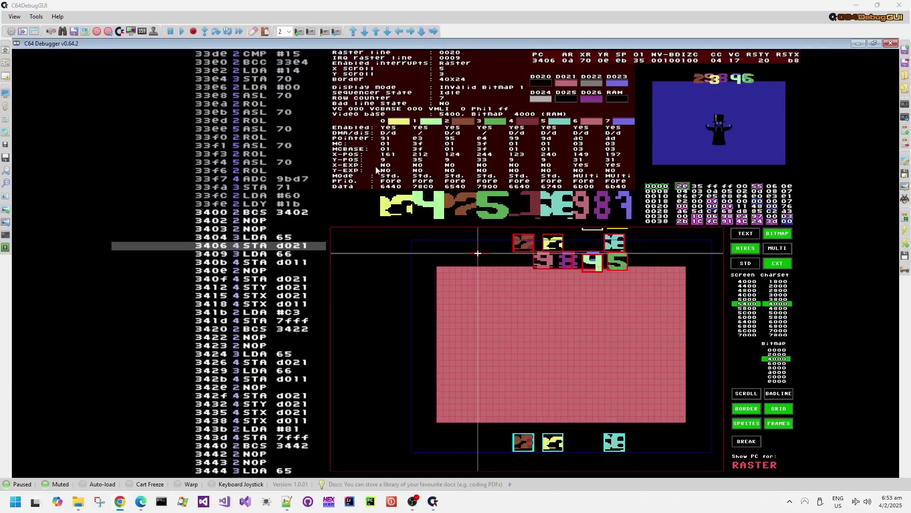
{"action": "key", "text": "ctrl+F10"}
{"action": "key", "text": "ctrl+F10"}
{"action": "key", "text": "ctrl+F10"}
{"action": "key", "text": "ctrl+F10"}
{"action": "key", "text": "ctrl+F10"}
{"action": "key", "text": "ctrl+F10"}
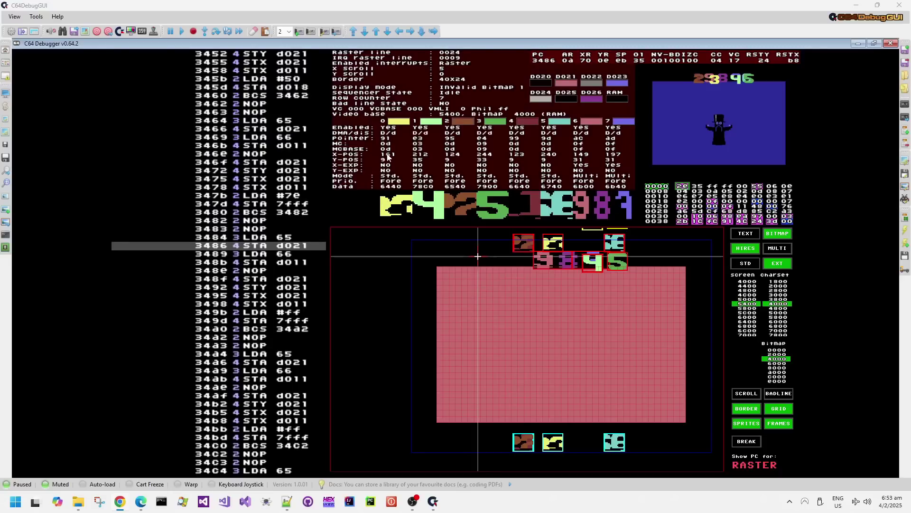
{"action": "key", "text": "ctrl+F10"}
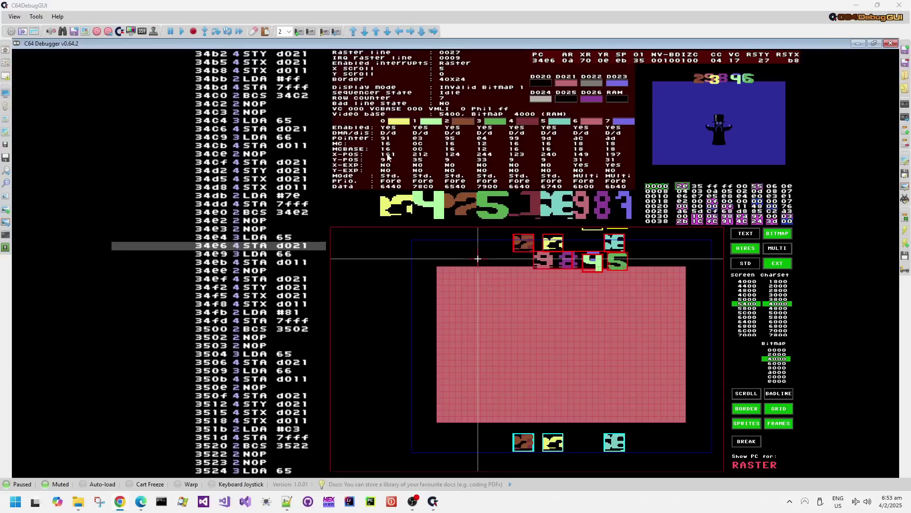
Advance line by line through the rest of the d021 routine to the LDA #18 at 9bb4 on raster line 0030.
{"action": "key", "text": "ctrl+F10"}
{"action": "key", "text": "ctrl+F10"}
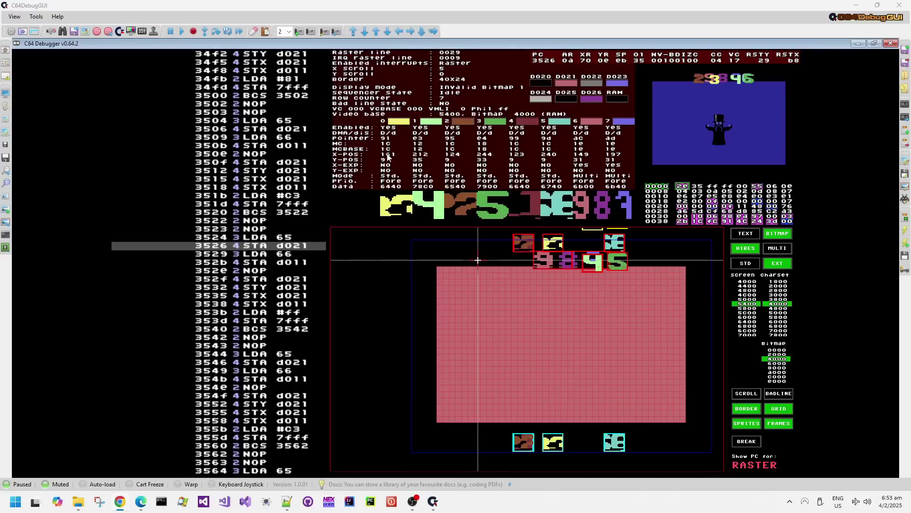
{"action": "key", "text": "ctrl+F10"}
{"action": "key", "text": "ctrl+F10"}
{"action": "key", "text": "ctrl+F10"}
{"action": "key", "text": "ctrl+F10"}
{"action": "key", "text": "ctrl+F10"}
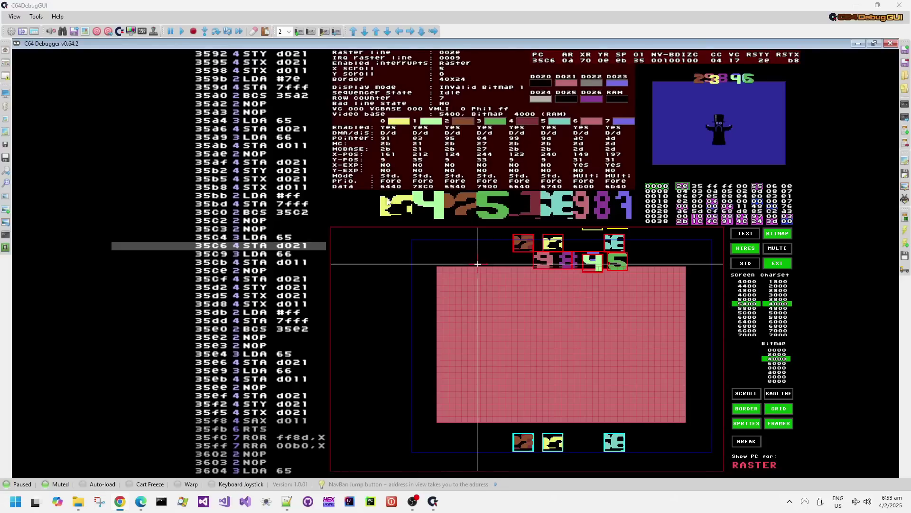
{"action": "key", "text": "ctrl+F10"}
{"action": "key", "text": "ctrl+F10"}
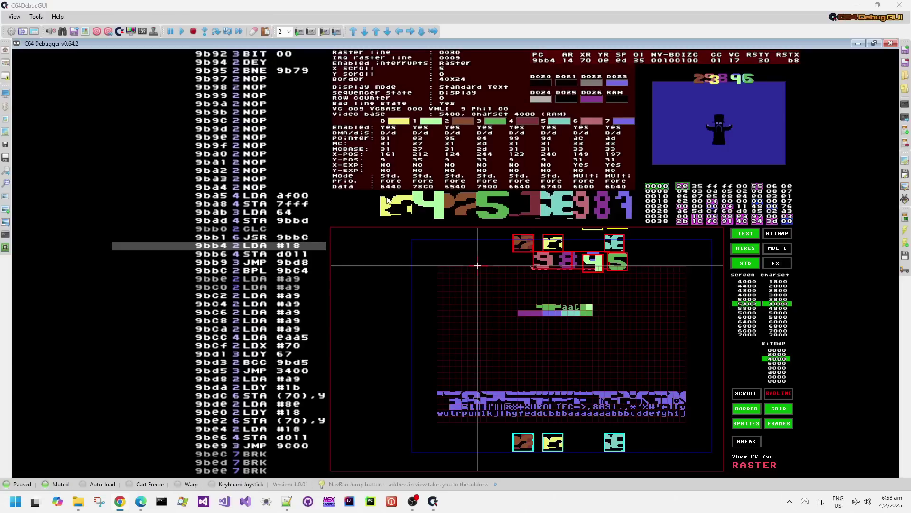
Advance line by line past the 9c4c interrupt code to the LDA cd at 8d04 on raster line 0036.
{"action": "key", "text": "ctrl+F10"}
{"action": "key", "text": "ctrl+F10"}
{"action": "key", "text": "ctrl+F10"}
{"action": "key", "text": "ctrl+F10"}
{"action": "key", "text": "ctrl+F10"}
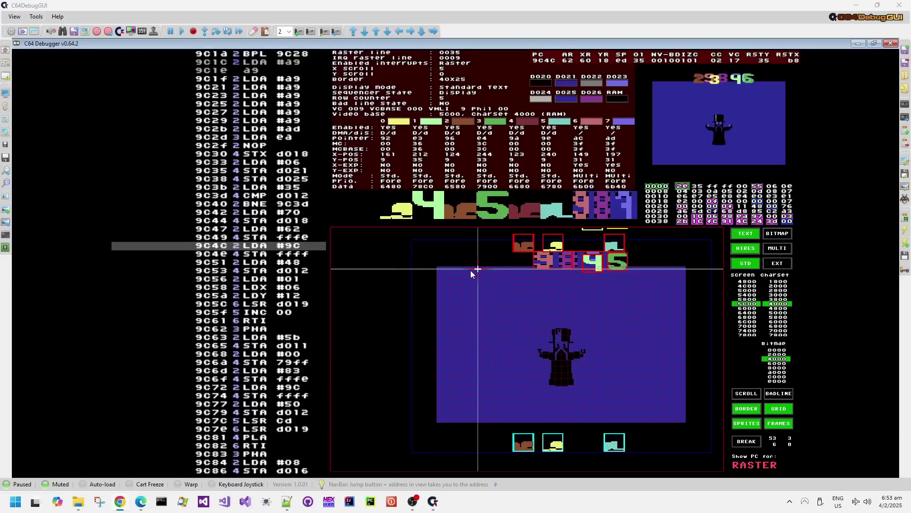
{"action": "key", "text": "ctrl+F10"}
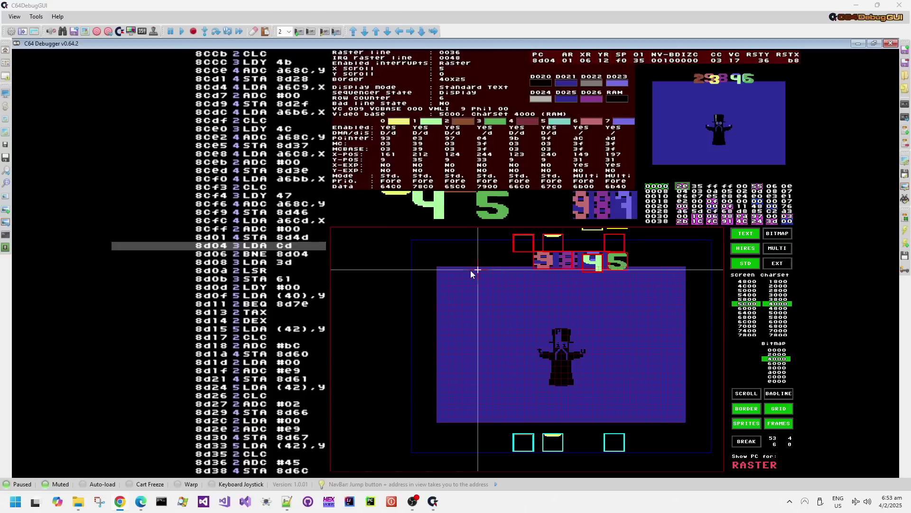
Rewind line by line to the BNE at 9c40 on raster line 0034 and replay forward to line 003c.
{"action": "key", "text": "ctrl+shift+F10"}
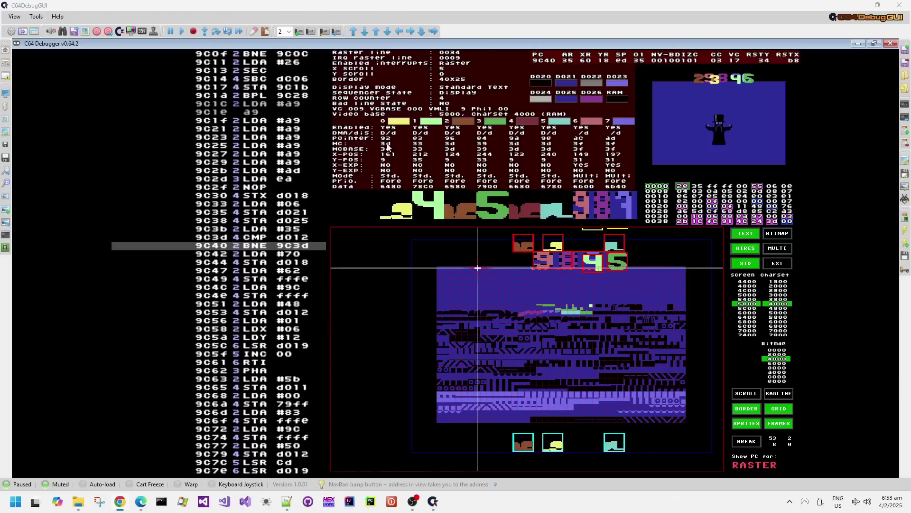
{"action": "key", "text": "ctrl+F10"}
{"action": "key", "text": "ctrl+F10"}
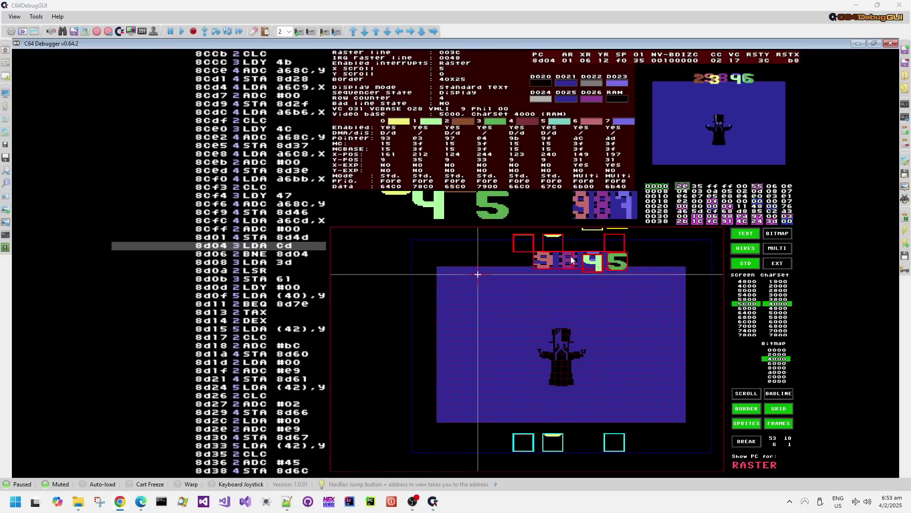
Step back to recheck the sprite counters around raster line 003a, and advance line by line to line 0041.
{"action": "key", "text": "ctrl+shift+F10"}
{"action": "key", "text": "ctrl+F10"}
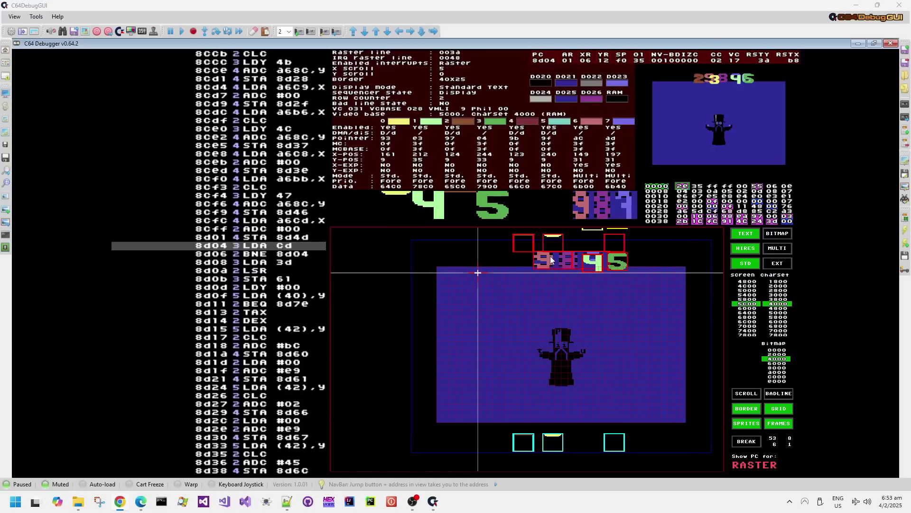
{"action": "key", "text": "ctrl+shift+F10"}
{"action": "key", "text": "ctrl+F10"}
{"action": "key", "text": "ctrl+F10"}
{"action": "key", "text": "ctrl+F10"}
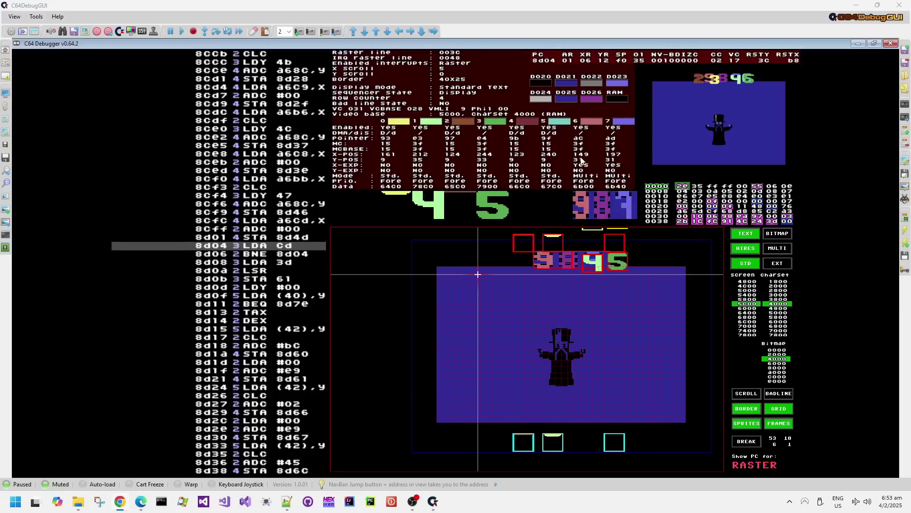
{"action": "key", "text": "ctrl+F10"}
{"action": "key", "text": "ctrl+F10"}
{"action": "key", "text": "ctrl+F10"}
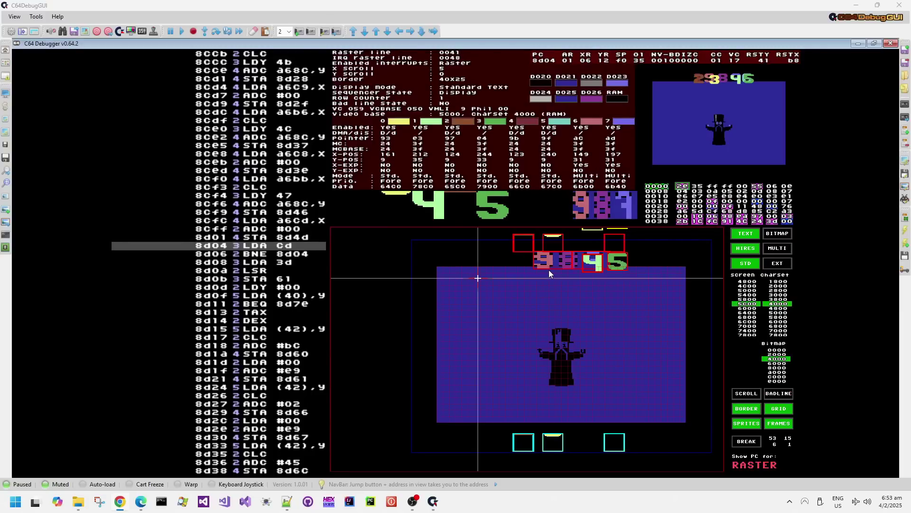
Advance line by line past the STA 79ff at 9c6a to the LDA e8bc,X at 8d6b on raster line 004d.
{"action": "key", "text": "F10"}
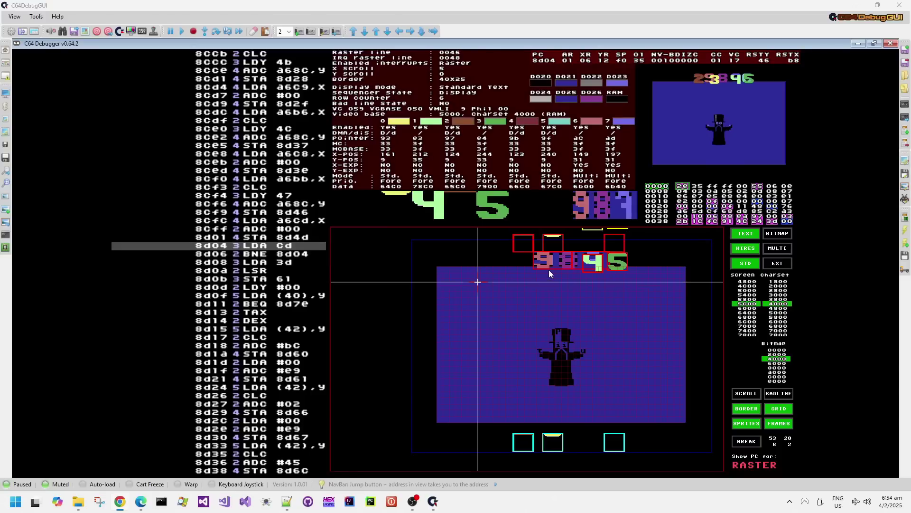
{"action": "key", "text": "F10"}
{"action": "key", "text": "F10"}
{"action": "key", "text": "F10"}
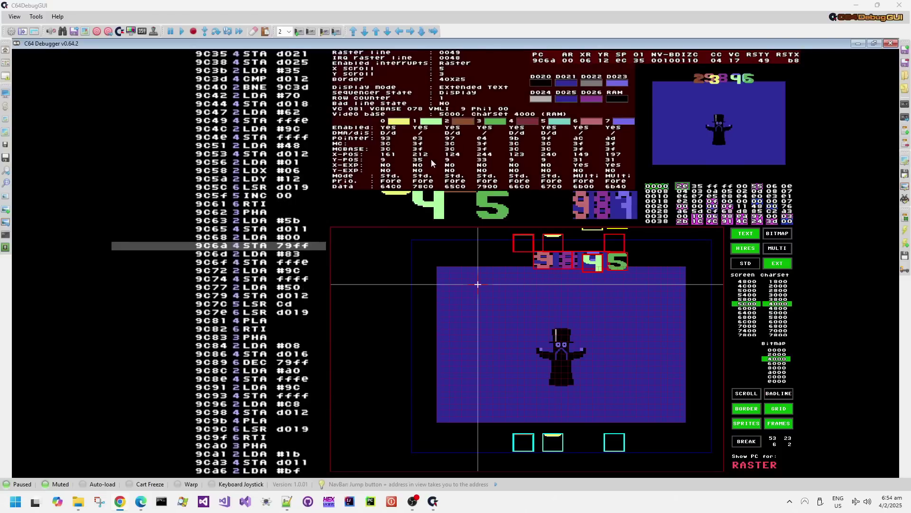
{"action": "key", "text": "F10"}
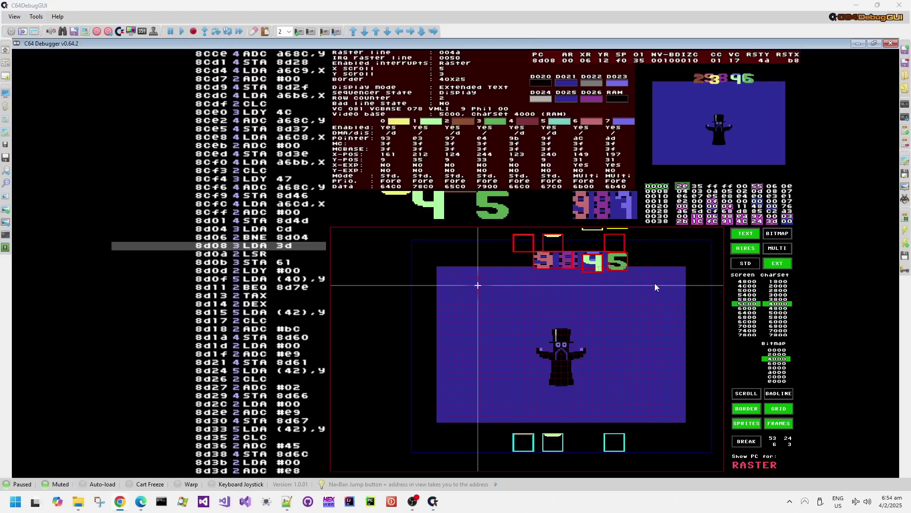
{"action": "key", "text": "F10"}
{"action": "key", "text": "F10"}
{"action": "key", "text": "F10"}
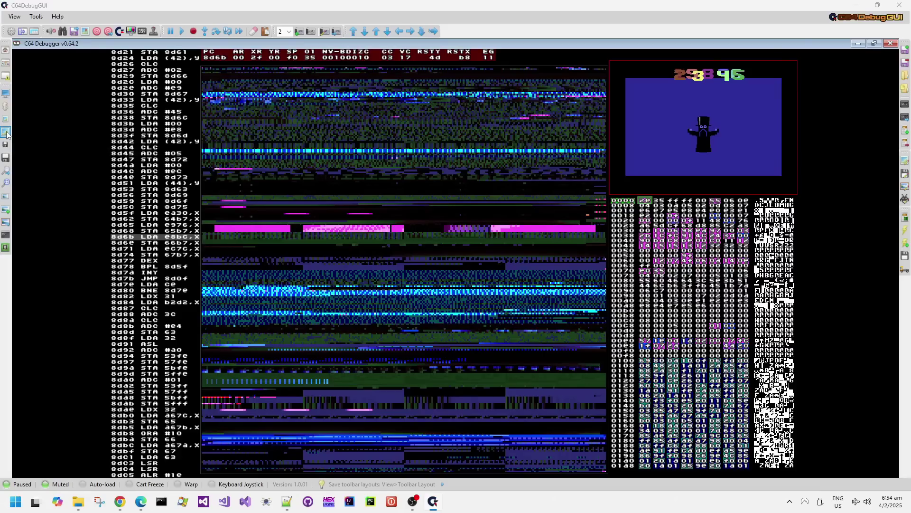
Switch to the layout with the larger memory dump and examine memory from 0000 up to about 6000.
{"action": "left_click", "coordinate": [5, 120]}
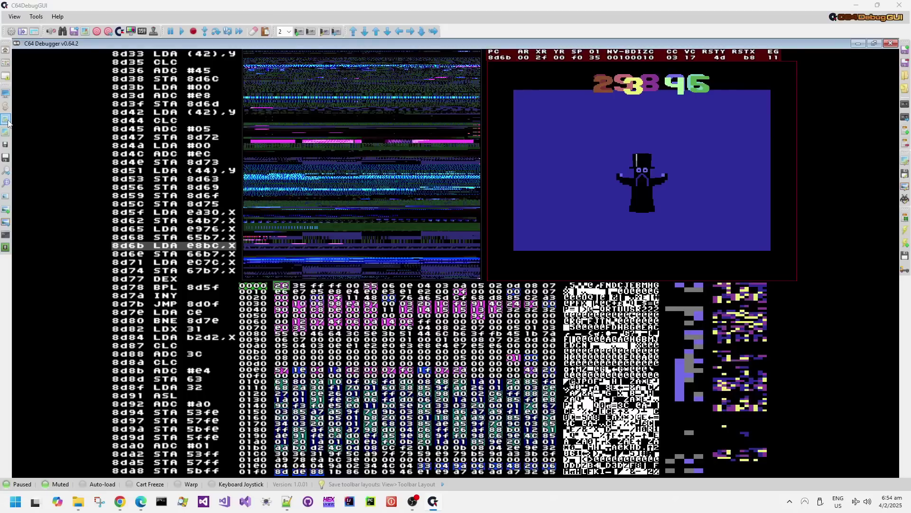
{"action": "scroll", "coordinate": [374, 366], "scroll_direction": "down", "scroll_amount": 20}
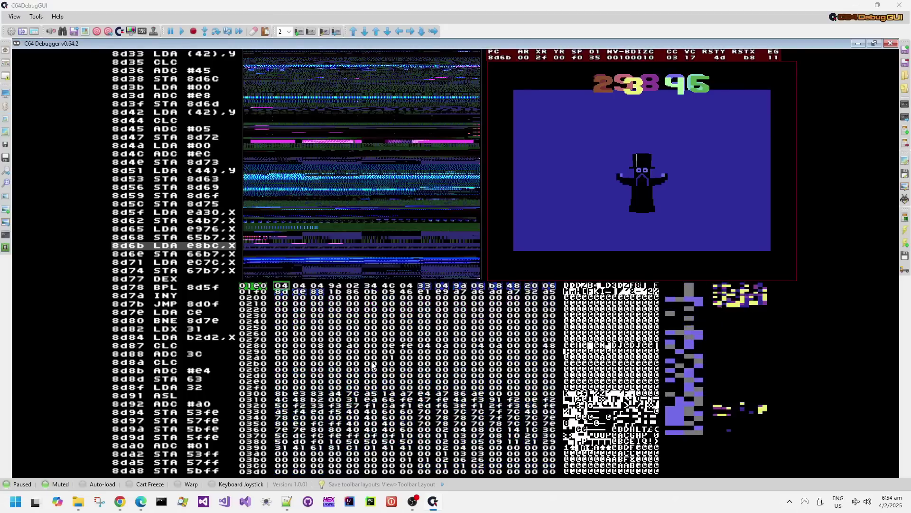
{"action": "scroll", "coordinate": [373, 366], "scroll_direction": "down", "scroll_amount": 20}
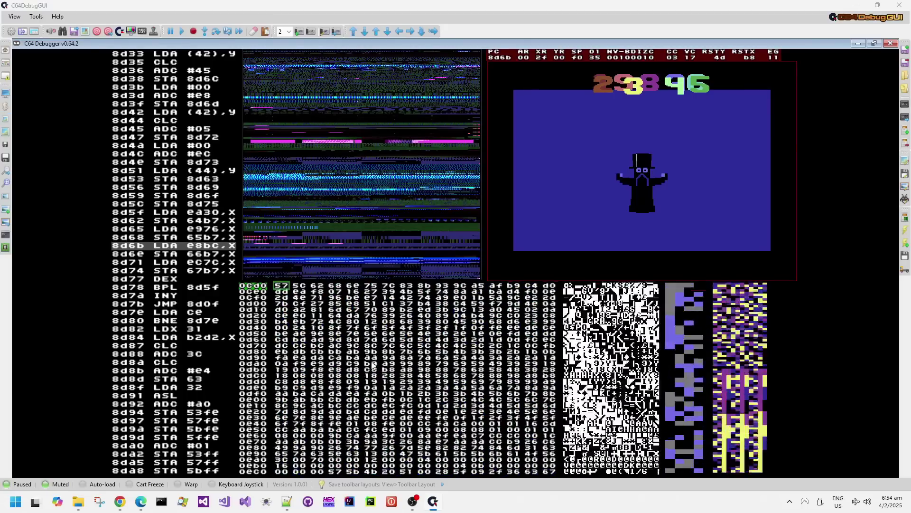
{"action": "scroll", "coordinate": [373, 366], "scroll_direction": "down", "scroll_amount": 20}
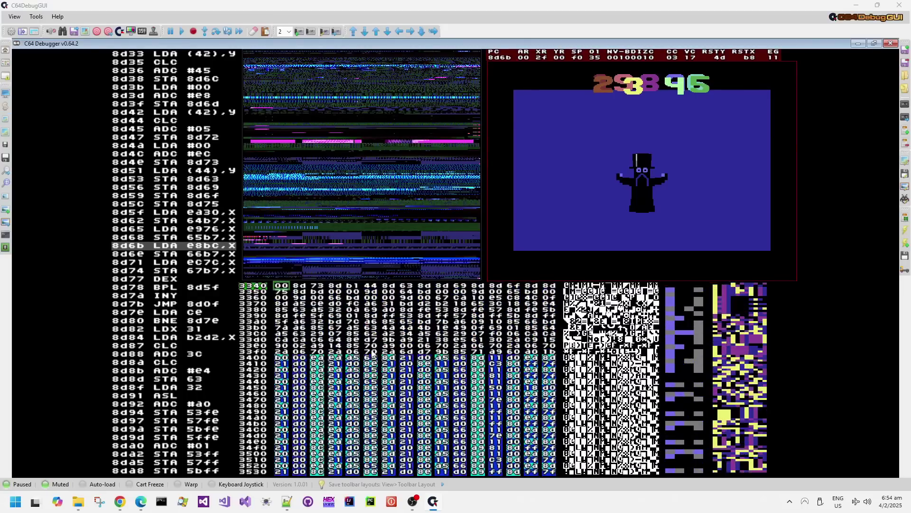
{"action": "scroll", "coordinate": [373, 354], "scroll_direction": "down", "scroll_amount": 20}
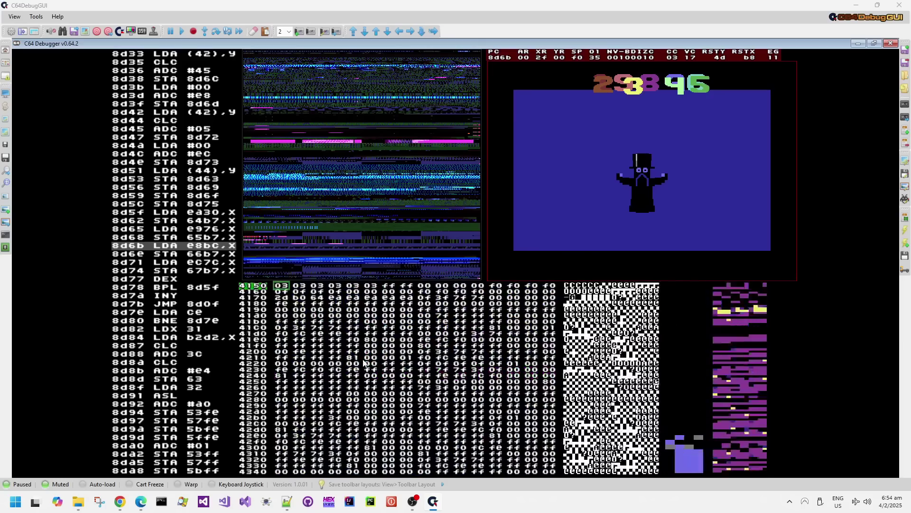
{"action": "scroll", "coordinate": [363, 364], "scroll_direction": "down", "scroll_amount": 8}
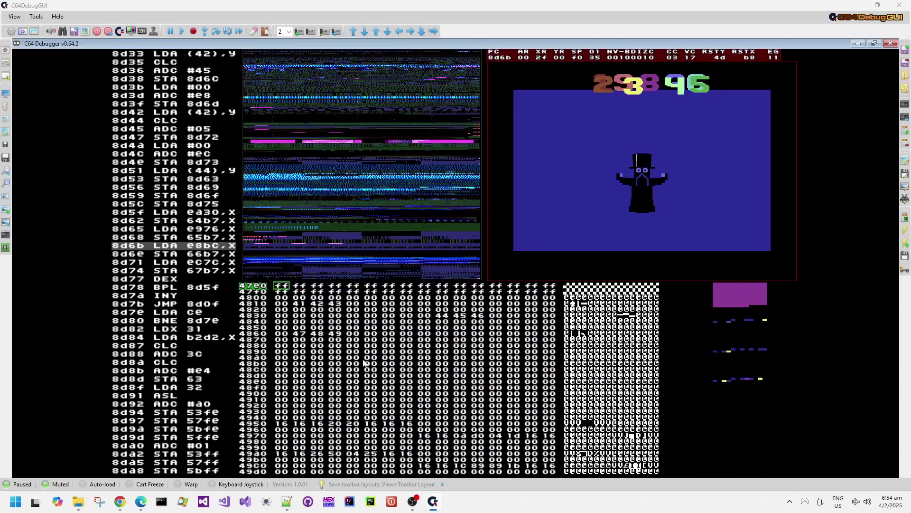
{"action": "scroll", "coordinate": [363, 363], "scroll_direction": "down", "scroll_amount": 20}
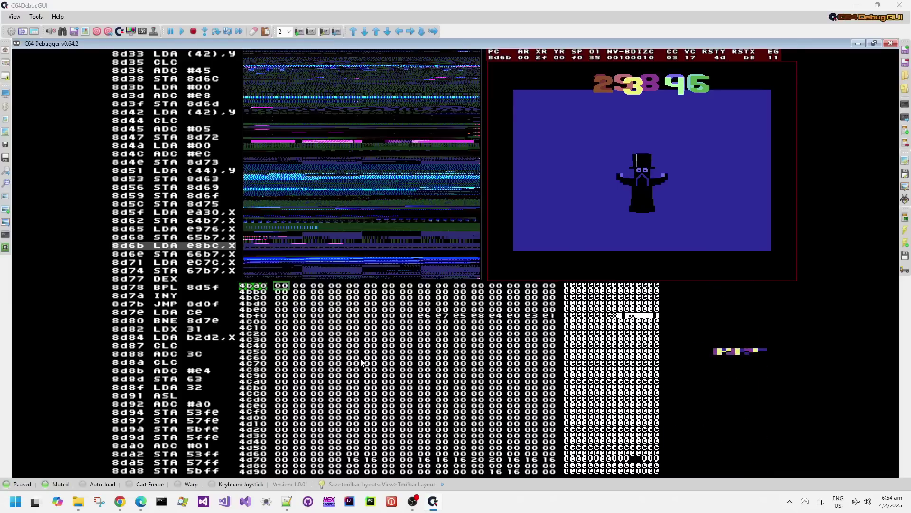
{"action": "scroll", "coordinate": [361, 363], "scroll_direction": "down", "scroll_amount": 20}
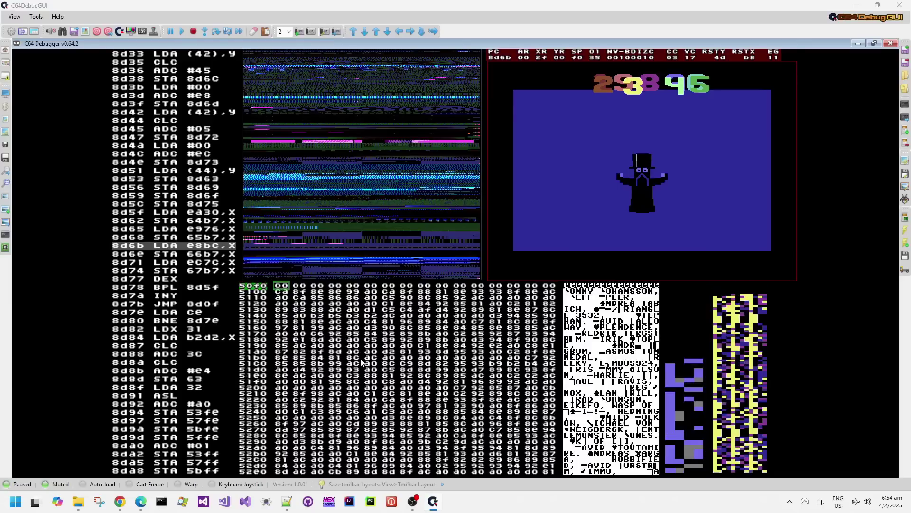
{"action": "scroll", "coordinate": [361, 363], "scroll_direction": "down", "scroll_amount": 20}
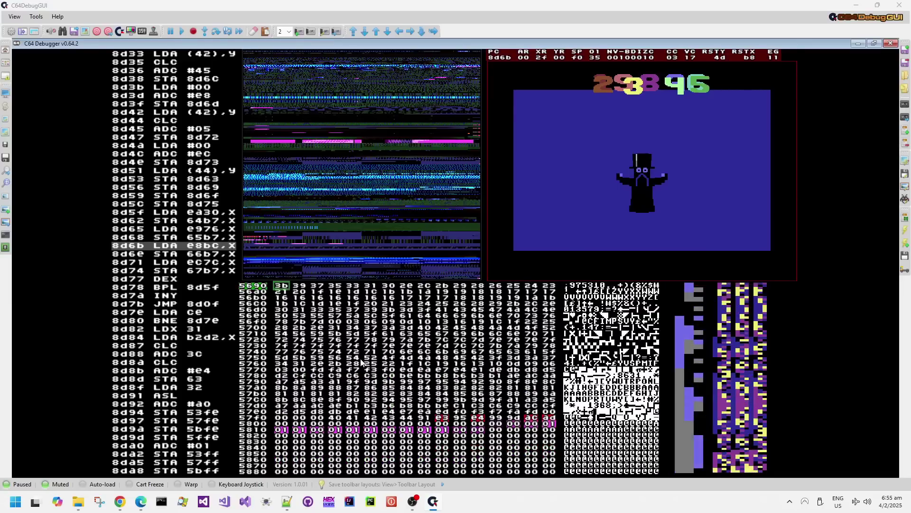
{"action": "scroll", "coordinate": [361, 363], "scroll_direction": "down", "scroll_amount": 20}
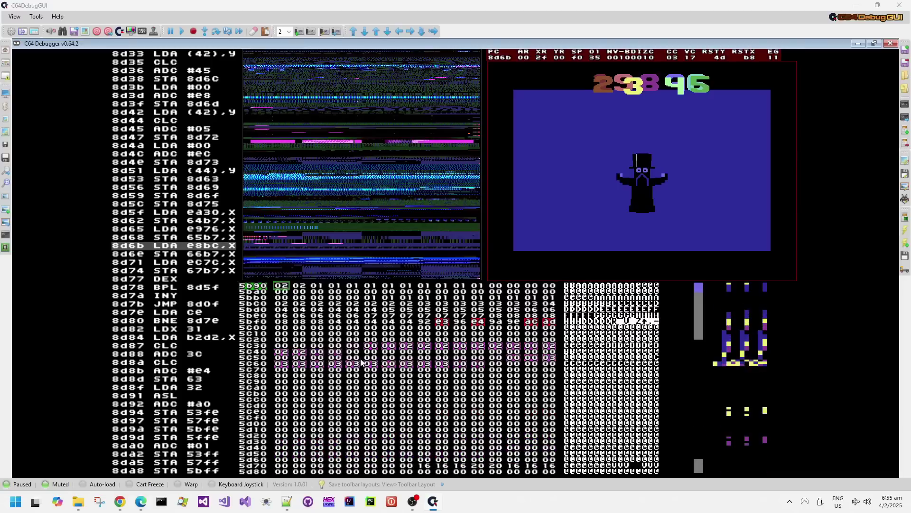
{"action": "scroll", "coordinate": [361, 363], "scroll_direction": "down", "scroll_amount": 20}
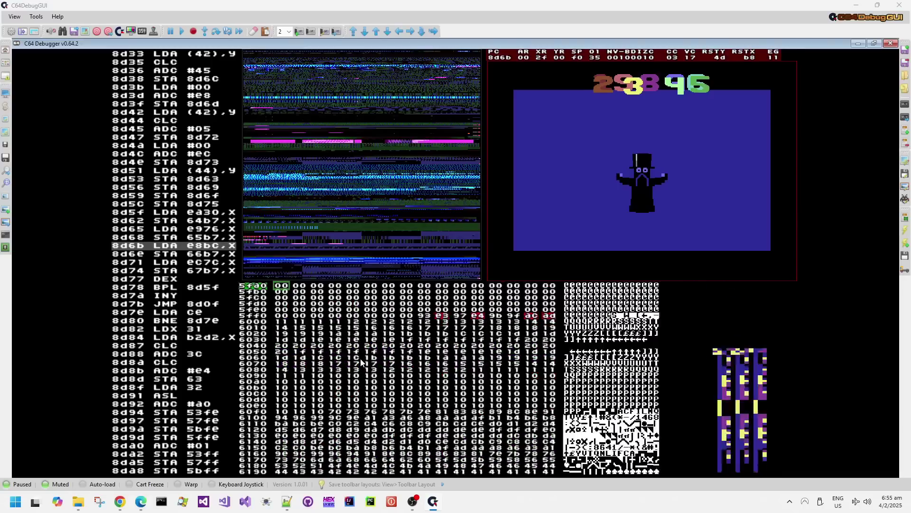
Examine the sprite graphics in the memory dump between 6400 and 6800.
{"action": "scroll", "coordinate": [361, 361], "scroll_direction": "down", "scroll_amount": 15}
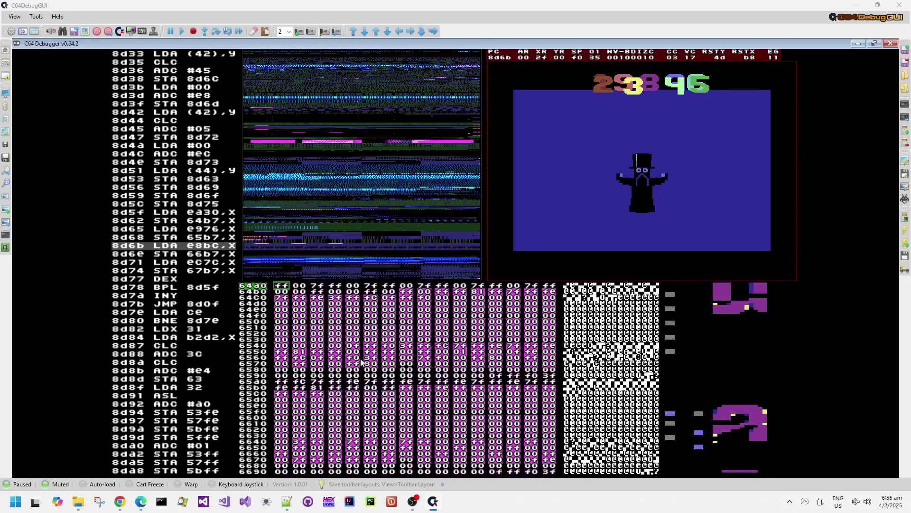
{"action": "scroll", "coordinate": [360, 362], "scroll_direction": "up", "scroll_amount": 2}
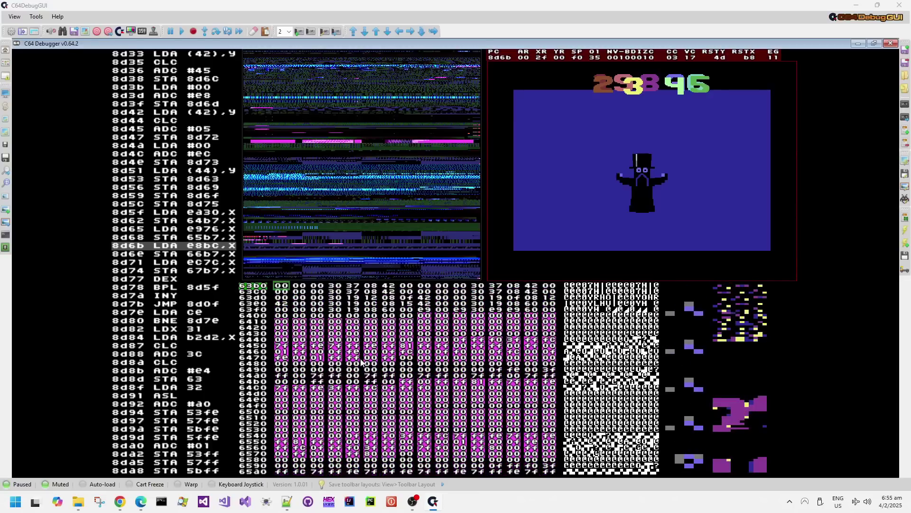
{"action": "scroll", "coordinate": [360, 363], "scroll_direction": "down", "scroll_amount": 9}
{"action": "scroll", "coordinate": [527, 373], "scroll_direction": "down", "scroll_amount": 9}
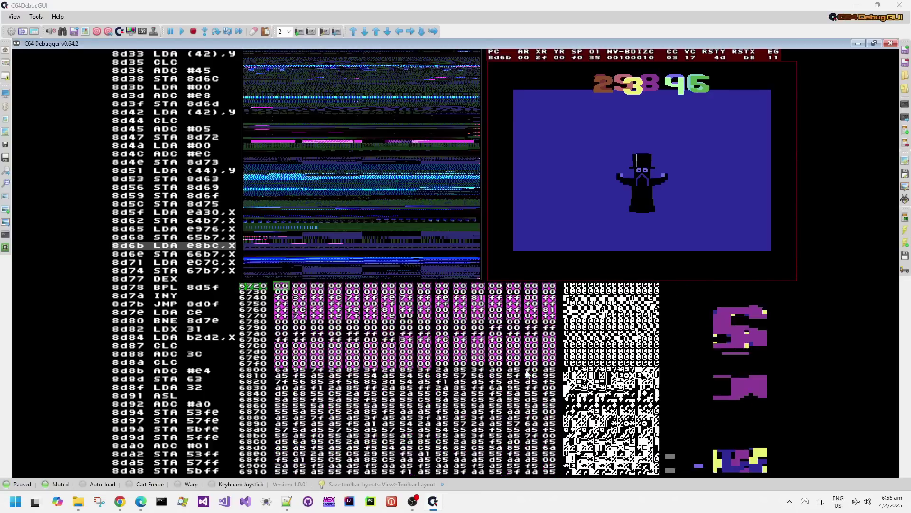
{"action": "scroll", "coordinate": [527, 373], "scroll_direction": "down", "scroll_amount": 3}
{"action": "scroll", "coordinate": [527, 373], "scroll_direction": "up", "scroll_amount": 2}
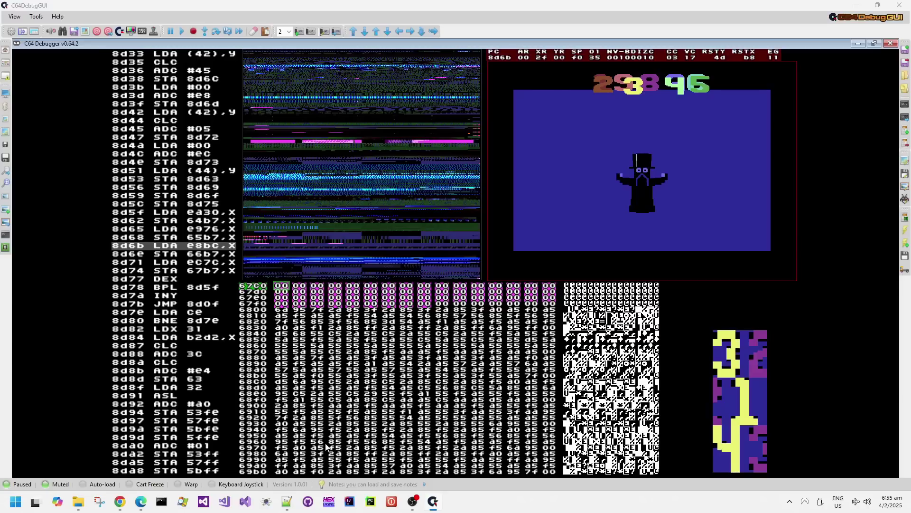
Examine the digit sprite graphics from 6800 to about 6c70 and the pattern data that follows in the memory dump.
{"action": "left_click", "coordinate": [291, 509]}
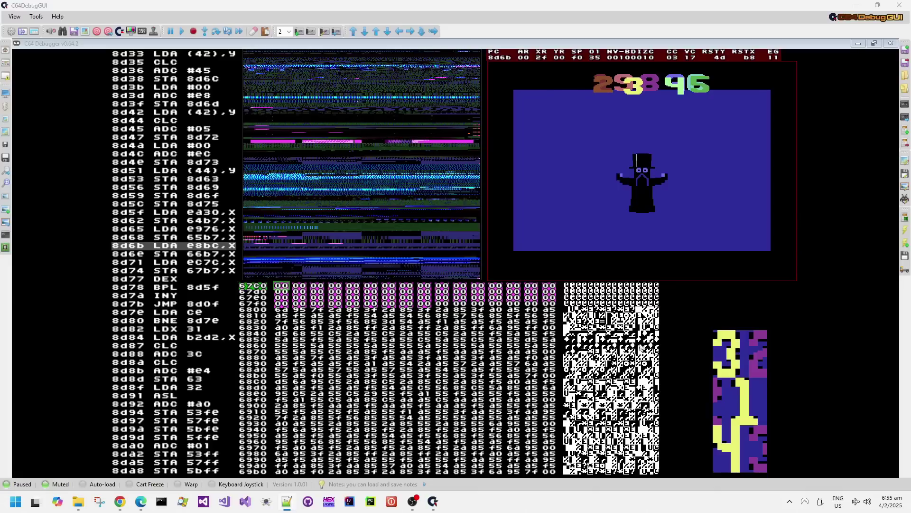
{"action": "scroll", "coordinate": [717, 349], "scroll_direction": "down", "scroll_amount": 2}
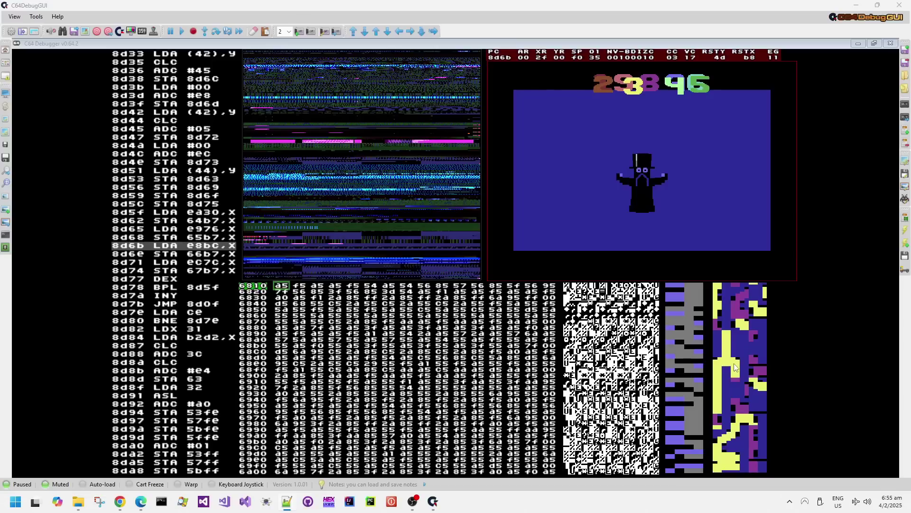
{"action": "scroll", "coordinate": [734, 366], "scroll_direction": "up", "scroll_amount": 2}
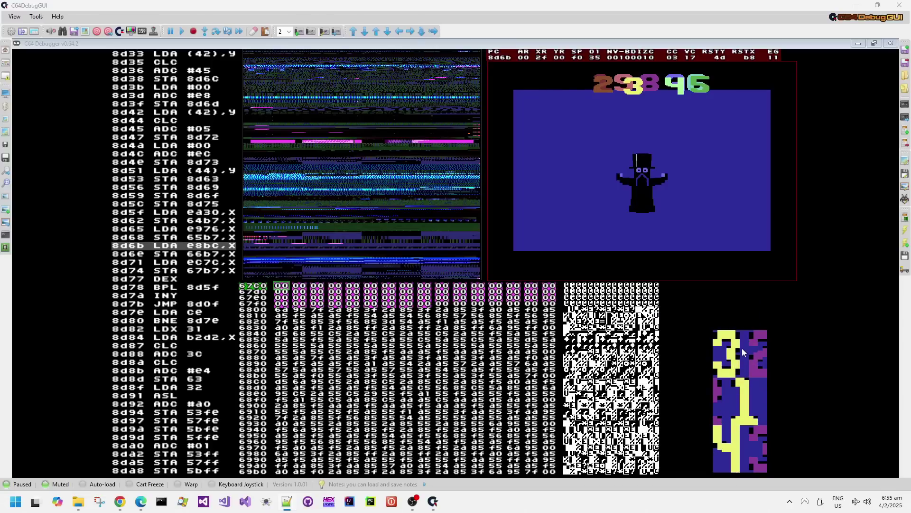
{"action": "scroll", "coordinate": [743, 352], "scroll_direction": "down", "scroll_amount": 10}
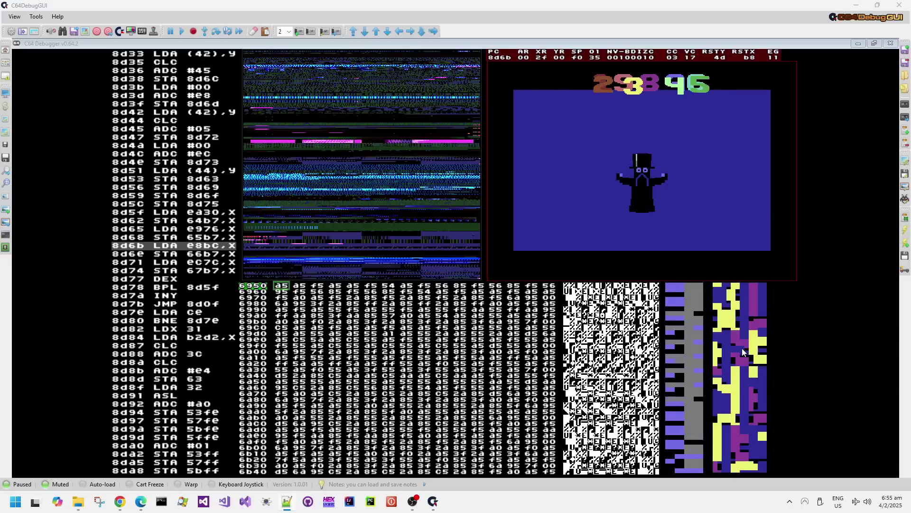
{"action": "scroll", "coordinate": [743, 349], "scroll_direction": "down", "scroll_amount": 10}
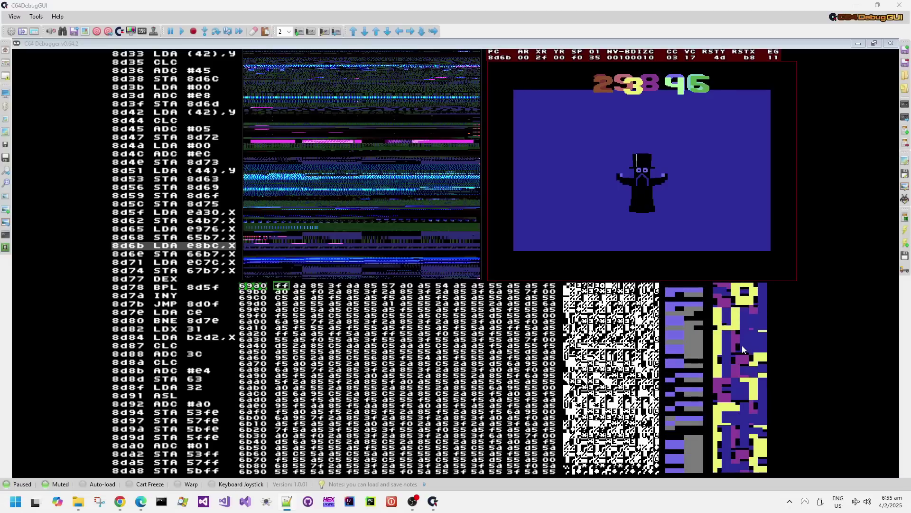
{"action": "scroll", "coordinate": [742, 349], "scroll_direction": "down", "scroll_amount": 4}
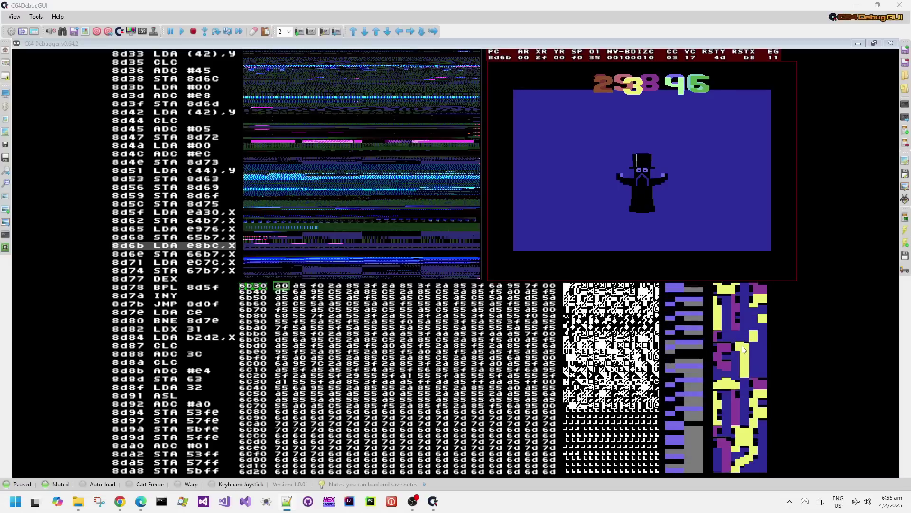
{"action": "scroll", "coordinate": [744, 349], "scroll_direction": "down", "scroll_amount": 2}
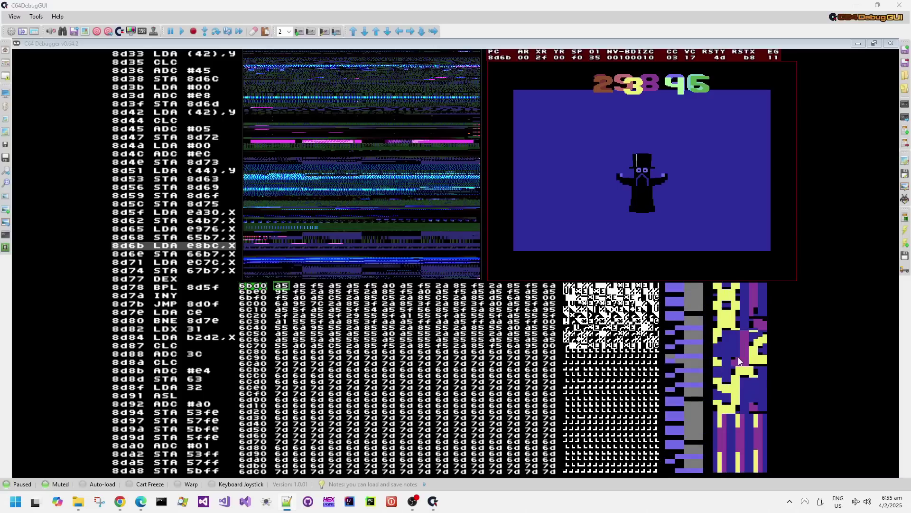
{"action": "scroll", "coordinate": [733, 353], "scroll_direction": "down", "scroll_amount": 10}
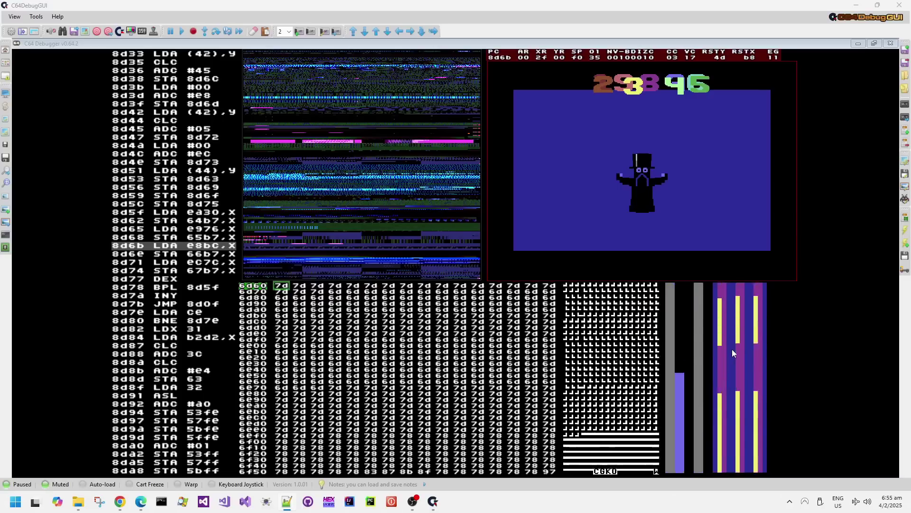
{"action": "scroll", "coordinate": [733, 354], "scroll_direction": "up", "scroll_amount": 8}
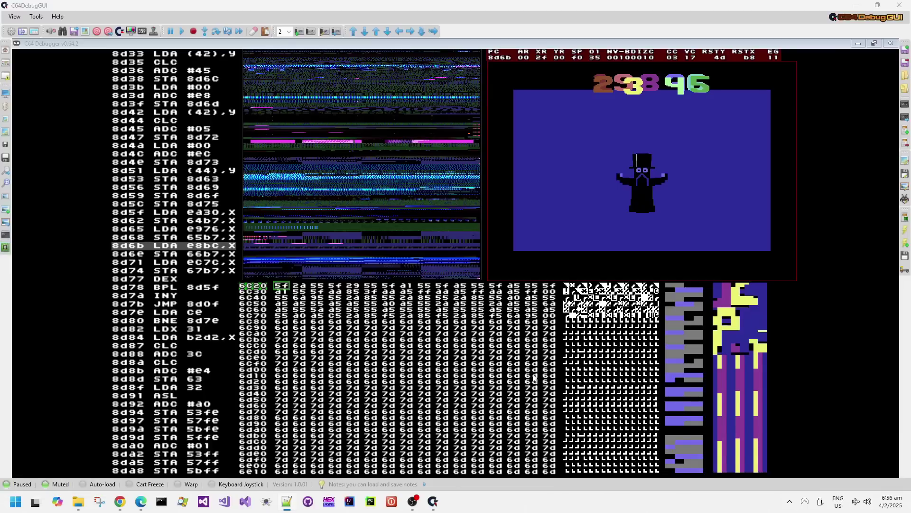
{"action": "scroll", "coordinate": [534, 376], "scroll_direction": "up", "scroll_amount": 10}
{"action": "scroll", "coordinate": [533, 376], "scroll_direction": "up", "scroll_amount": 4}
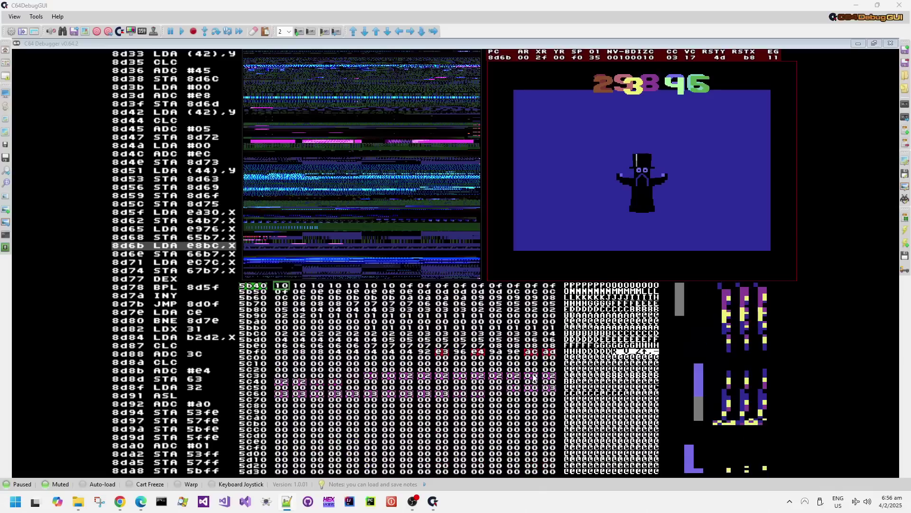
Open the monitor console and fill memory from 6840 to 6D00 with 0 using the F command.
{"action": "left_click", "coordinate": [5, 236]}
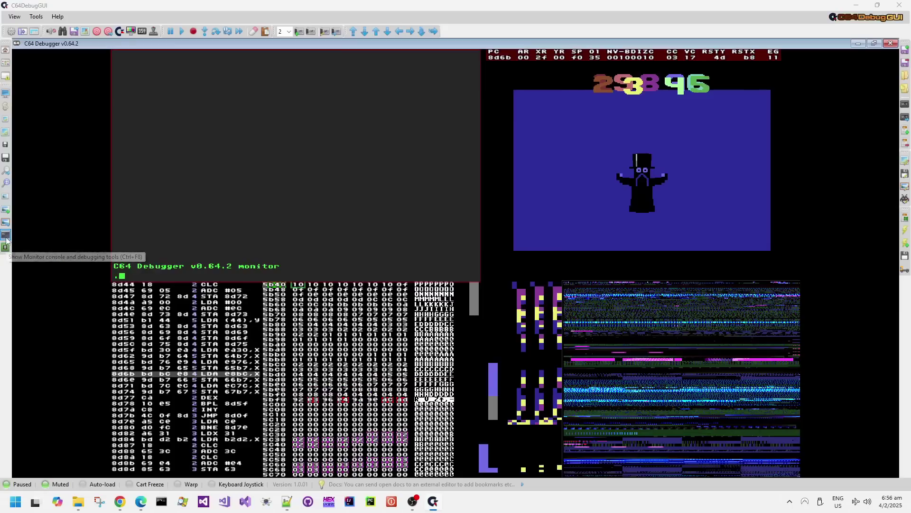
{"action": "type", "text": "F"}
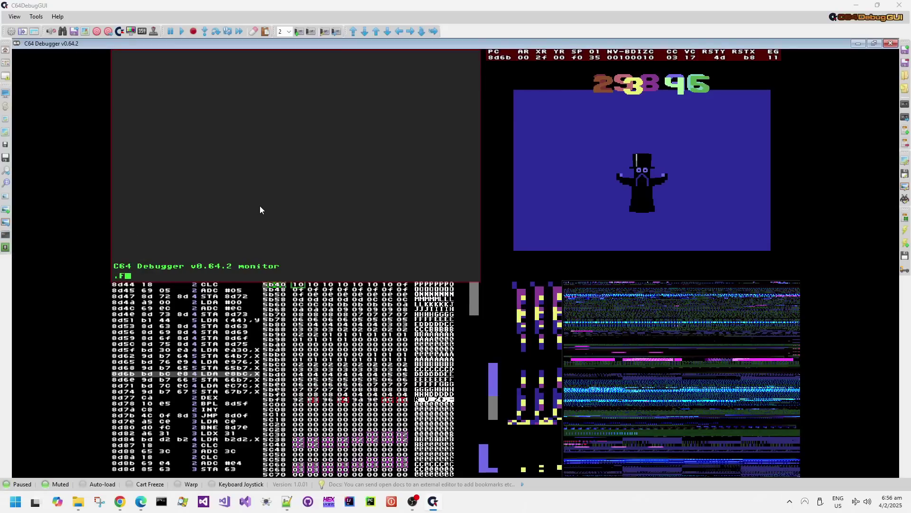
{"action": "type", "text": " 6840 6D00 0"}
{"action": "scroll", "coordinate": [294, 386], "scroll_direction": "up", "scroll_amount": 15}
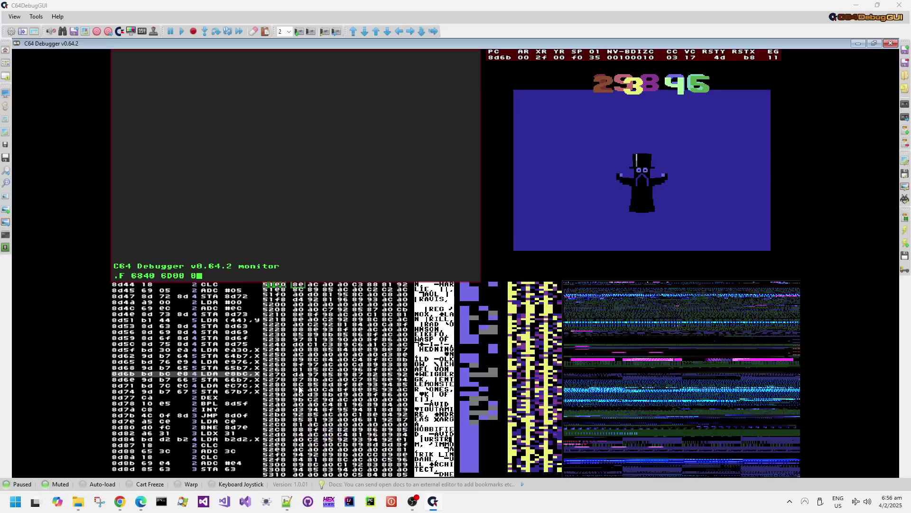
{"action": "key", "text": "Return"}
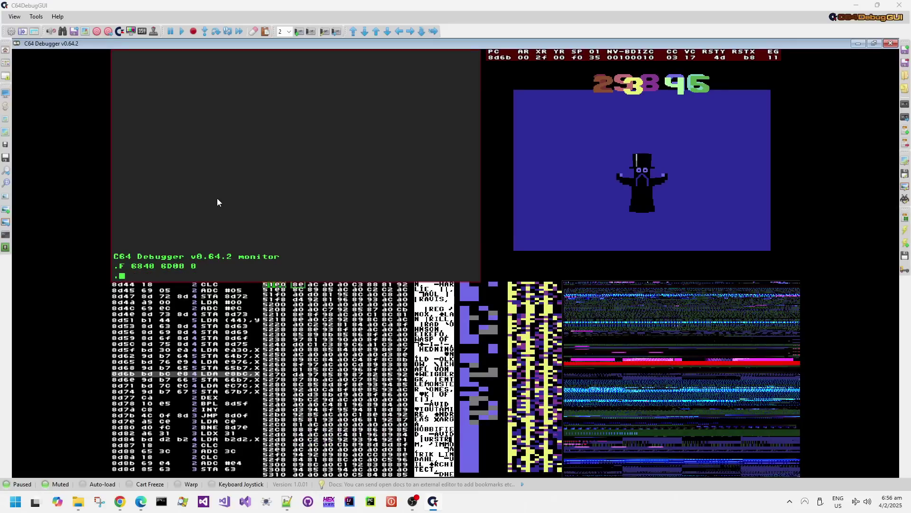
Locate the filled 6840–6D00 range in the memory dump and check its bytes around 6ab8.
{"action": "scroll", "coordinate": [391, 353], "scroll_direction": "up", "scroll_amount": 8}
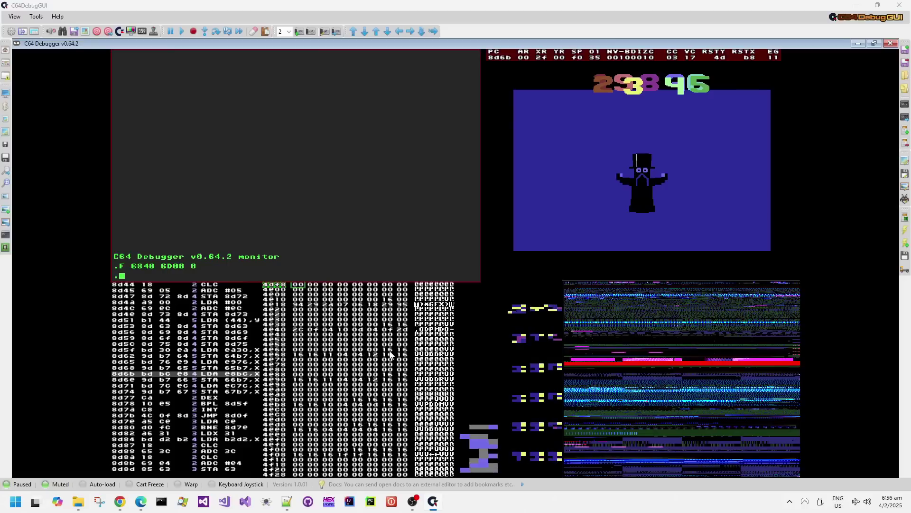
{"action": "scroll", "coordinate": [390, 353], "scroll_direction": "up", "scroll_amount": 5}
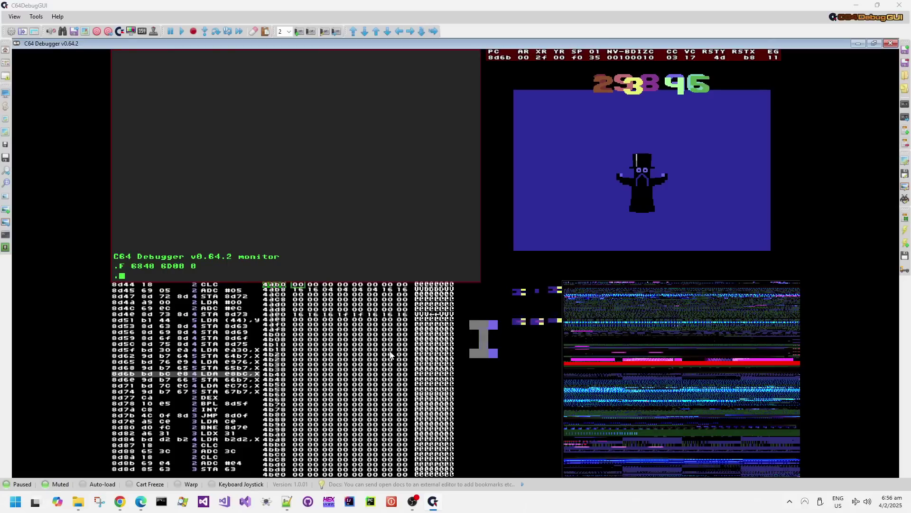
{"action": "scroll", "coordinate": [390, 354], "scroll_direction": "down", "scroll_amount": 18}
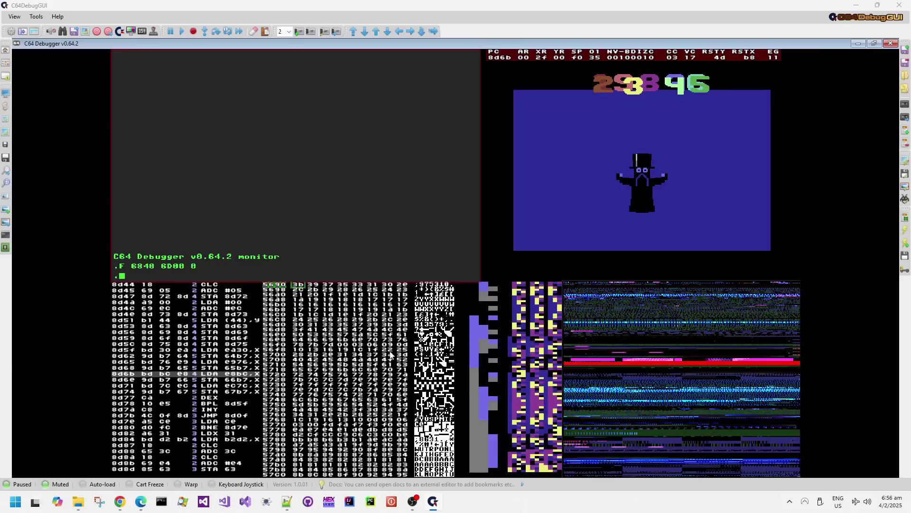
{"action": "scroll", "coordinate": [391, 353], "scroll_direction": "down", "scroll_amount": 11}
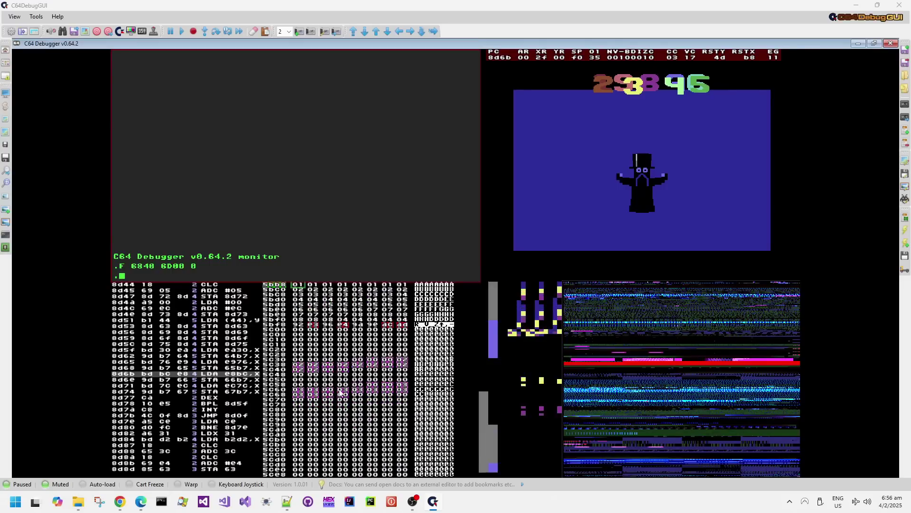
{"action": "scroll", "coordinate": [342, 400], "scroll_direction": "down", "scroll_amount": 12}
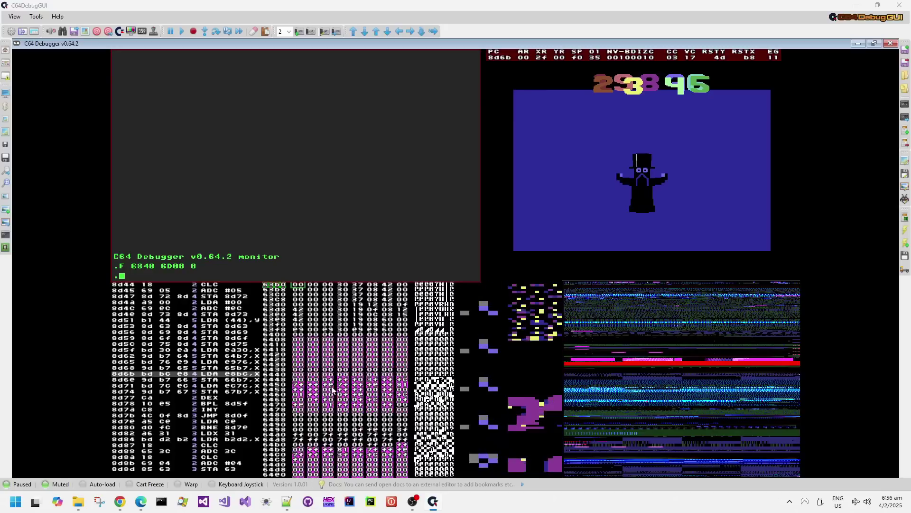
{"action": "scroll", "coordinate": [331, 389], "scroll_direction": "down", "scroll_amount": 11}
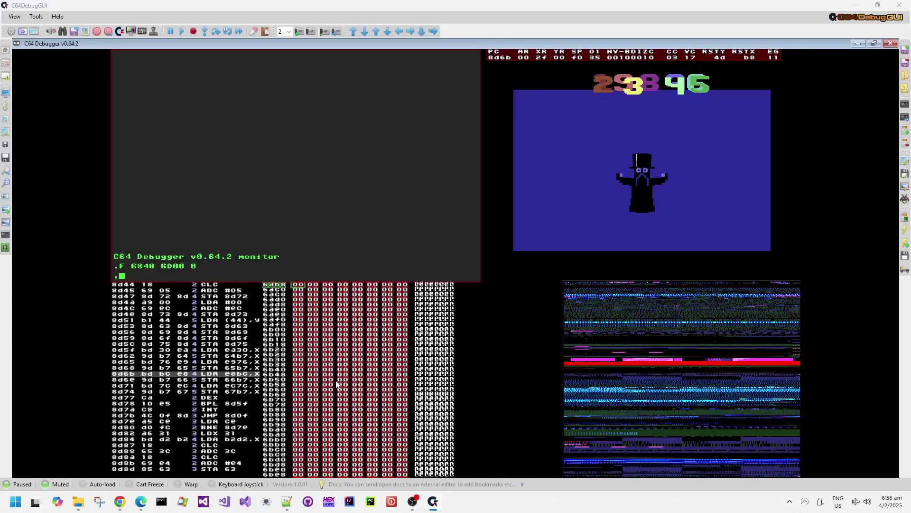
Locate where the cleared sprite data begins in memory and fill 6800 to 6D00 with 0 using the monitor's F command.
{"action": "scroll", "coordinate": [336, 389], "scroll_direction": "down", "scroll_amount": 4}
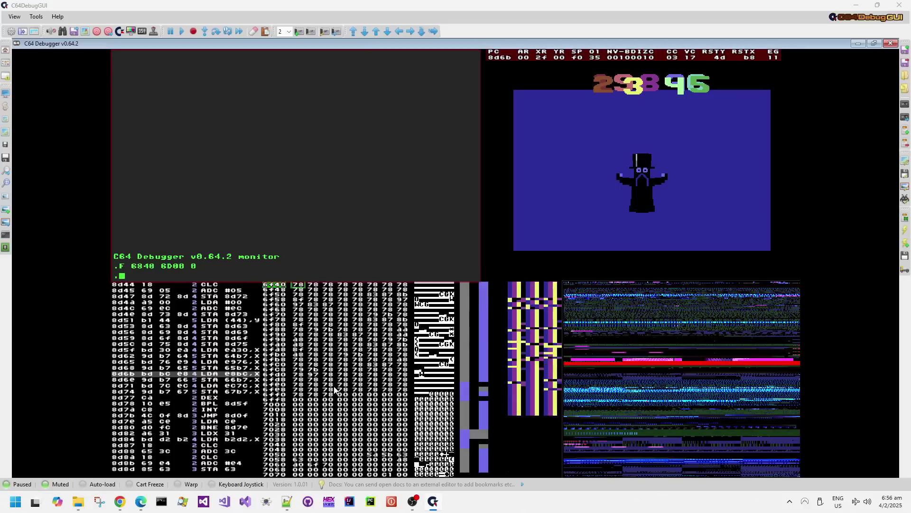
{"action": "scroll", "coordinate": [335, 389], "scroll_direction": "up", "scroll_amount": 6}
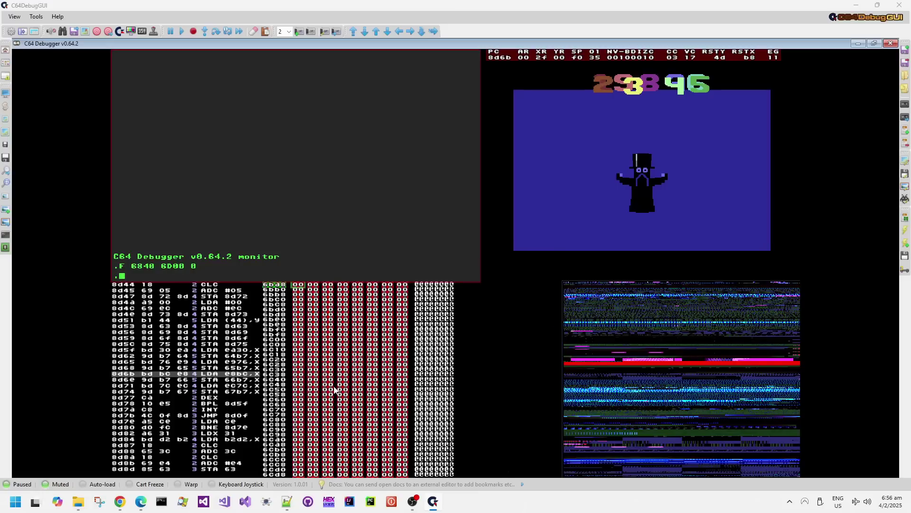
{"action": "scroll", "coordinate": [335, 389], "scroll_direction": "up", "scroll_amount": 5}
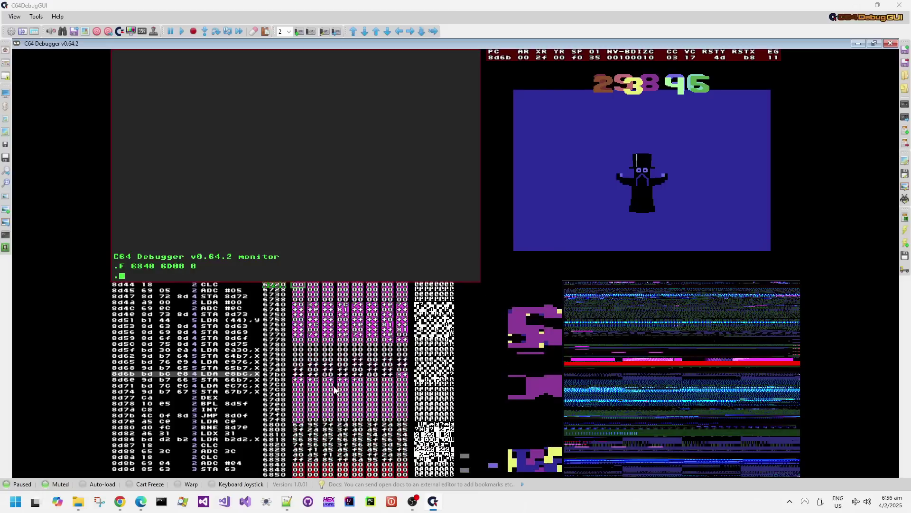
{"action": "scroll", "coordinate": [335, 389], "scroll_direction": "up", "scroll_amount": 2}
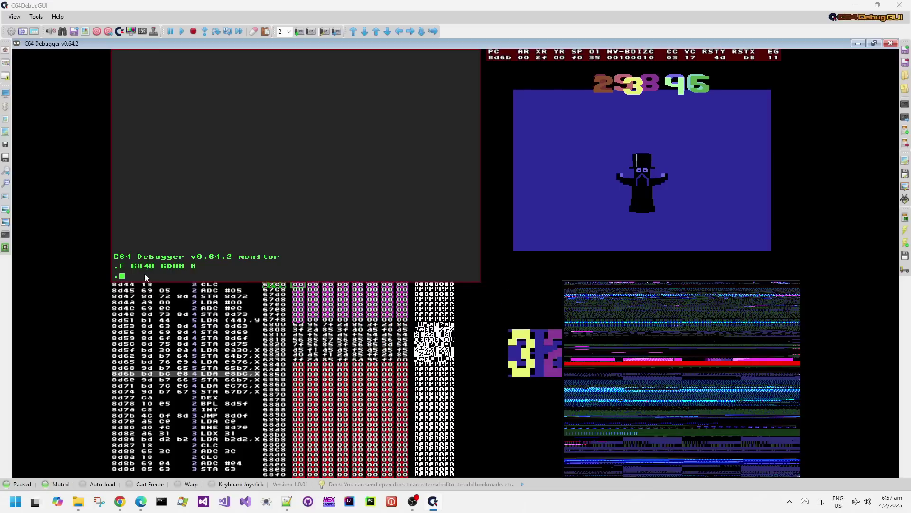
{"action": "key", "text": "Up"}
{"action": "key", "text": "Left"}
{"action": "key", "text": "Left"}
{"action": "key", "text": "Left"}
{"action": "key", "text": "Left"}
{"action": "key", "text": "Left"}
{"action": "key", "text": "Left"}
{"action": "key", "text": "Left"}
{"action": "key", "text": "Left"}
{"action": "key", "text": "Left"}
{"action": "key", "text": "Return"}
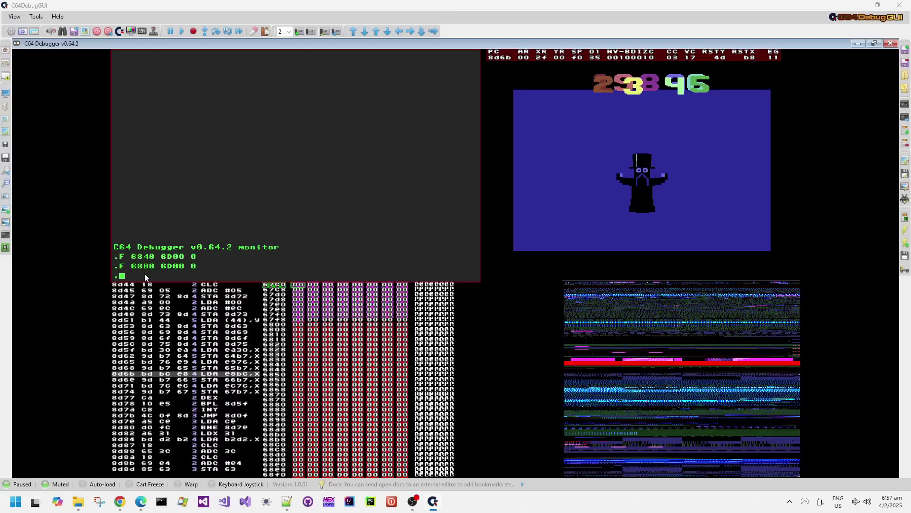
Pause the running demo from the VIC display view and open the paused frame in the VIC editor.
{"action": "left_click", "coordinate": [6, 210]}
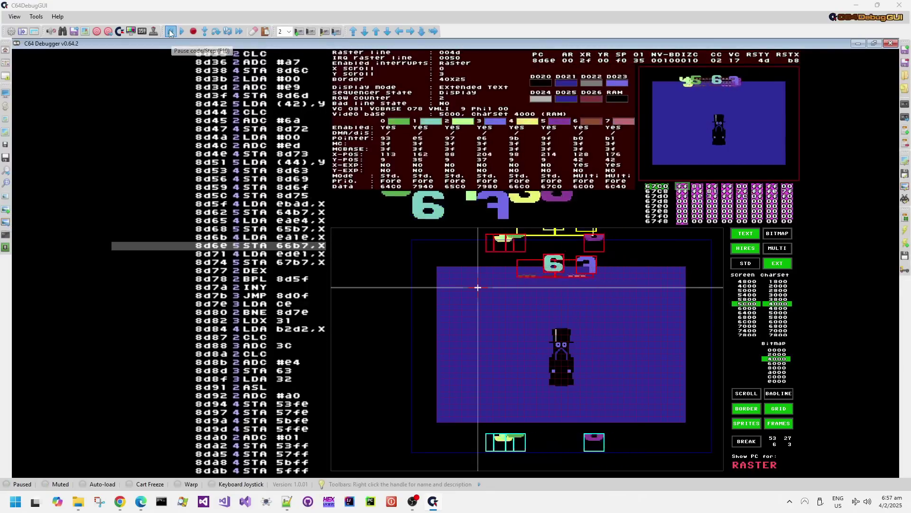
{"action": "left_click", "coordinate": [170, 33]}
{"action": "left_click", "coordinate": [5, 221]}
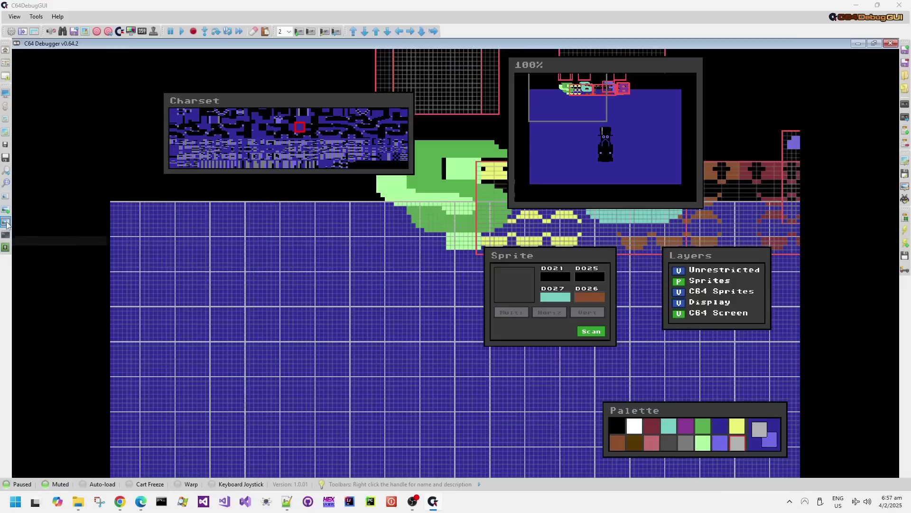
Move the Charset, Sprite and Layers windows aside so the demo's whole screen is unobstructed.
{"action": "left_click_drag", "start_coordinate": [396, 107], "coordinate": [72, 87]}
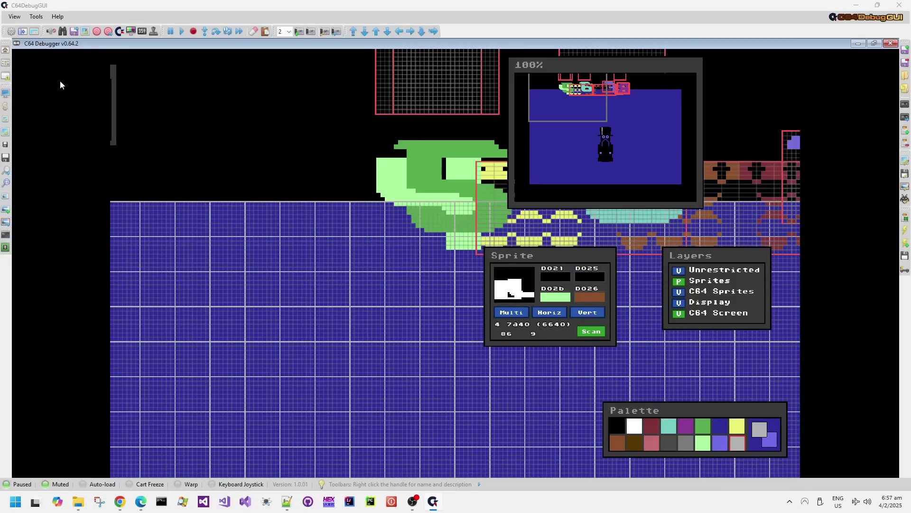
{"action": "scroll", "coordinate": [270, 67], "scroll_direction": "down", "scroll_amount": 3}
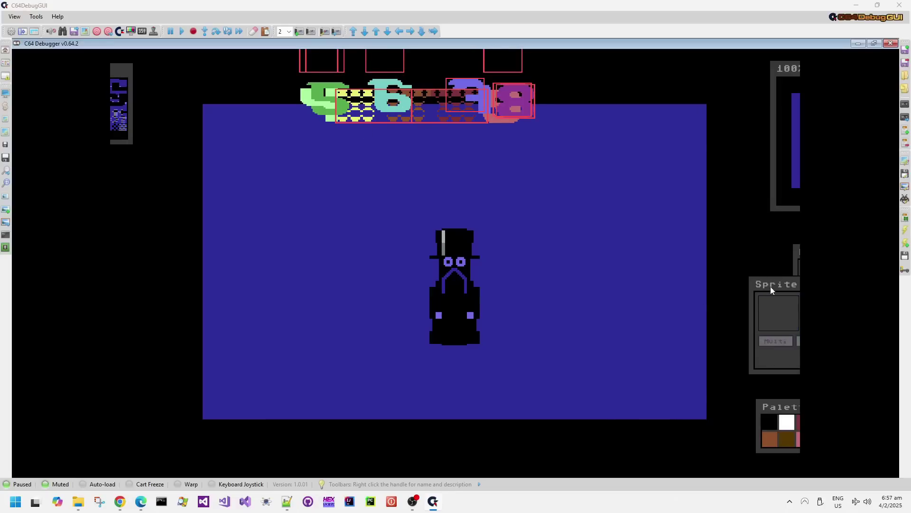
{"action": "mouse_move", "coordinate": [770, 286]}
{"action": "left_mouse_down"}
{"action": "mouse_move", "coordinate": [652, 274]}
{"action": "mouse_move", "coordinate": [774, 300]}
{"action": "left_mouse_up"}
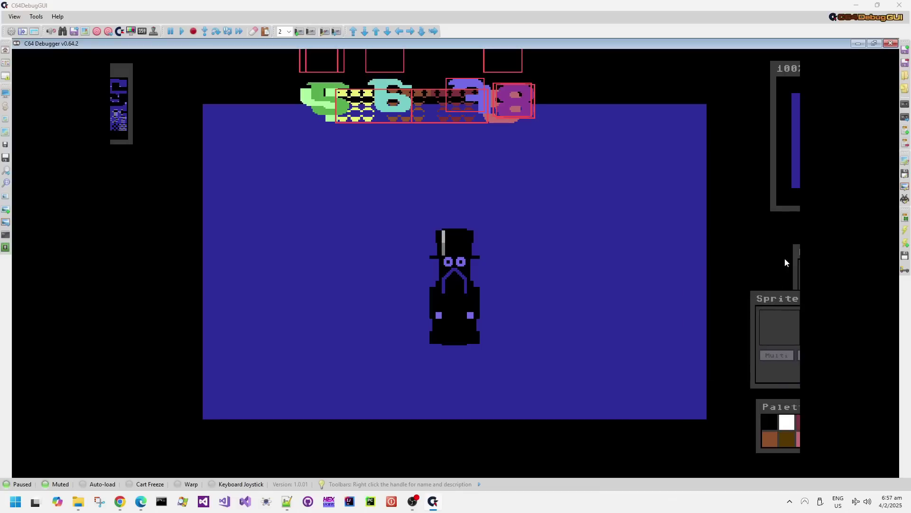
{"action": "left_click_drag", "start_coordinate": [796, 249], "coordinate": [694, 201]}
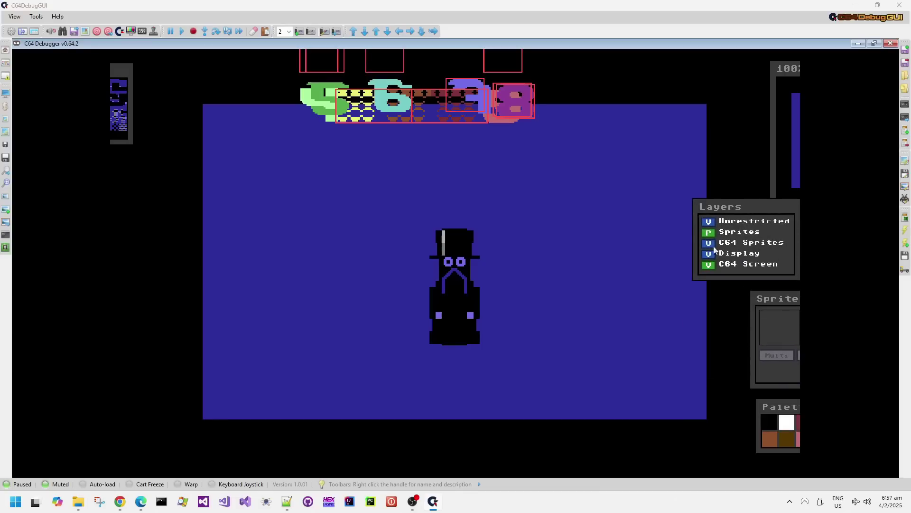
Toggle the Sprites and C64 Screen layers to check which parts of the picture each one provides.
{"action": "left_click", "coordinate": [710, 234]}
{"action": "left_click", "coordinate": [710, 235]}
{"action": "left_click", "coordinate": [709, 267]}
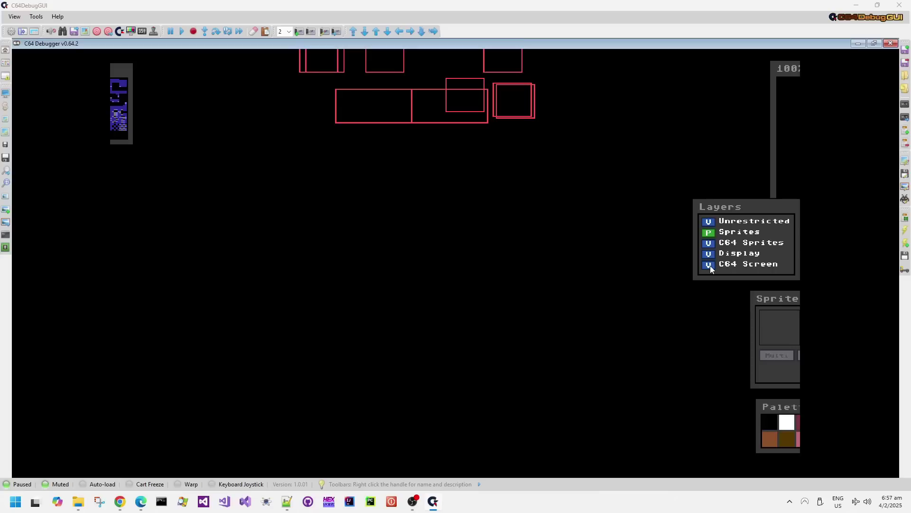
{"action": "left_click", "coordinate": [710, 265]}
Toggle the Display layer to compare it with the C64 Screen picture, and inspect the patterned sprites between the digits.
{"action": "left_click", "coordinate": [708, 255]}
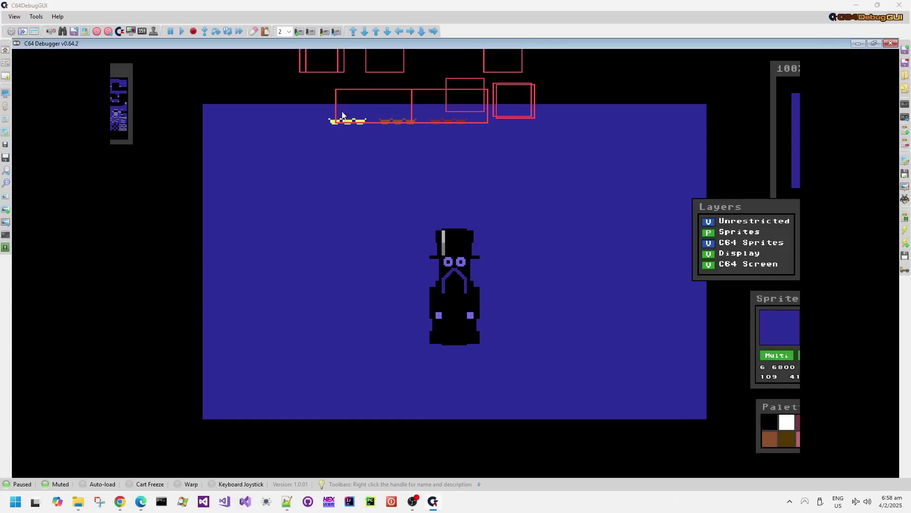
{"action": "left_click", "coordinate": [708, 254]}
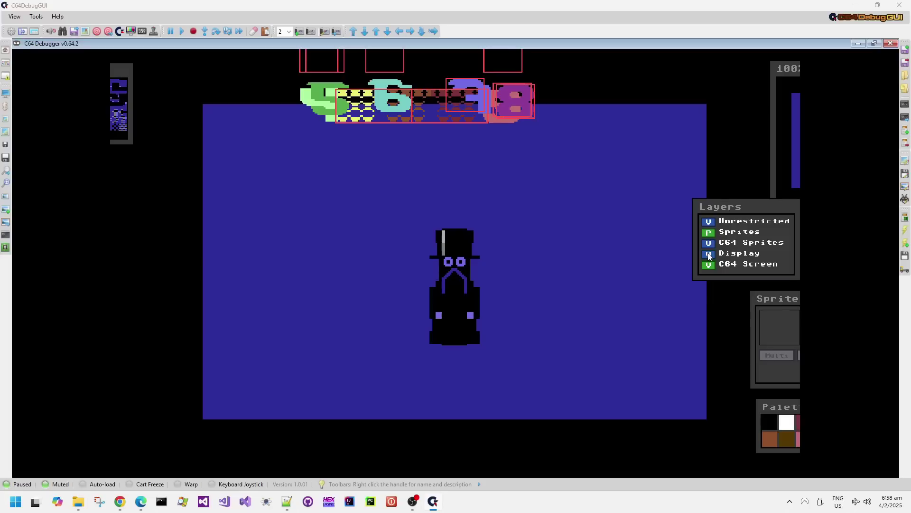
{"action": "left_click", "coordinate": [708, 254]}
{"action": "left_click", "coordinate": [711, 255]}
{"action": "left_click", "coordinate": [424, 98]}
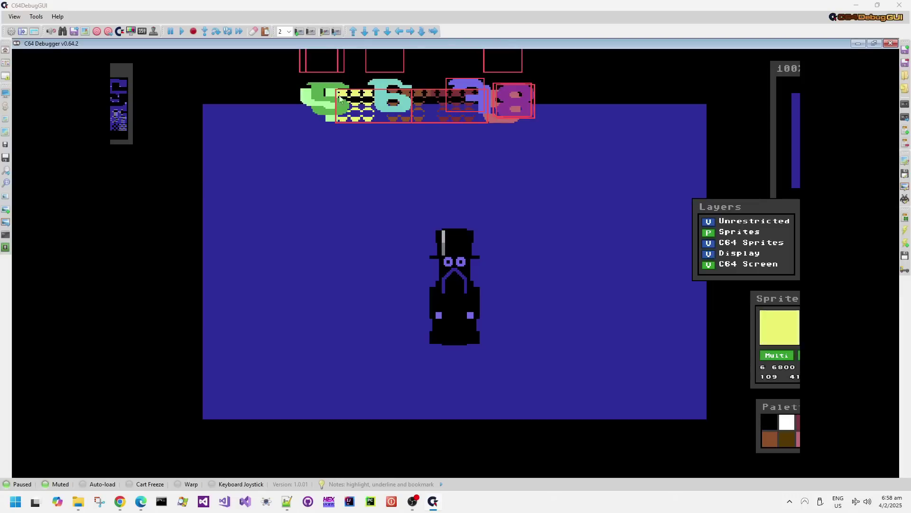
{"action": "left_click", "coordinate": [424, 98]}
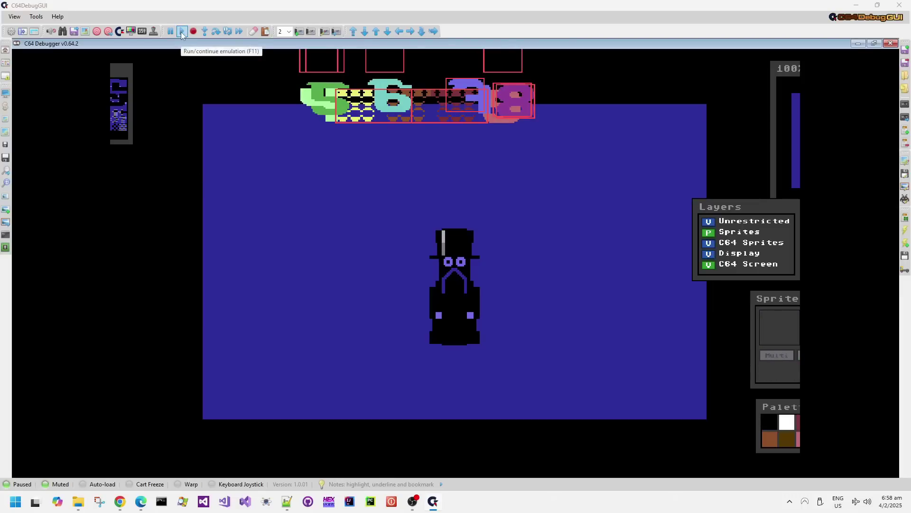
Resume the demo and examine the moving digit and pattern sprites, toggling the C64 Screen layer and pausing briefly.
{"action": "left_click", "coordinate": [181, 33]}
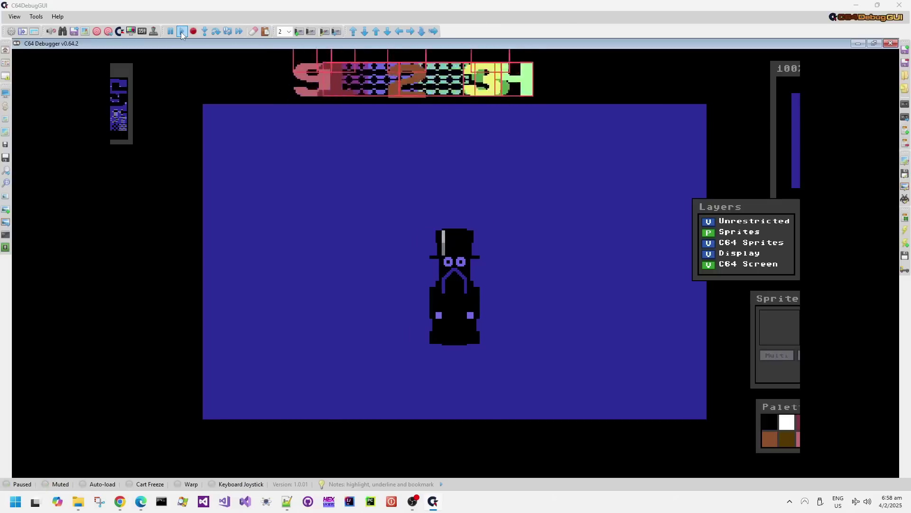
{"action": "left_click", "coordinate": [479, 90]}
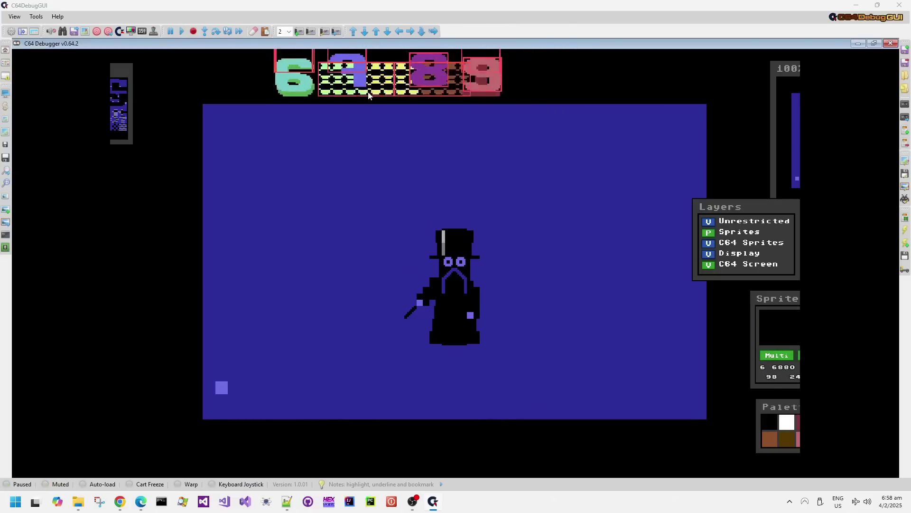
{"action": "left_click", "coordinate": [435, 86]}
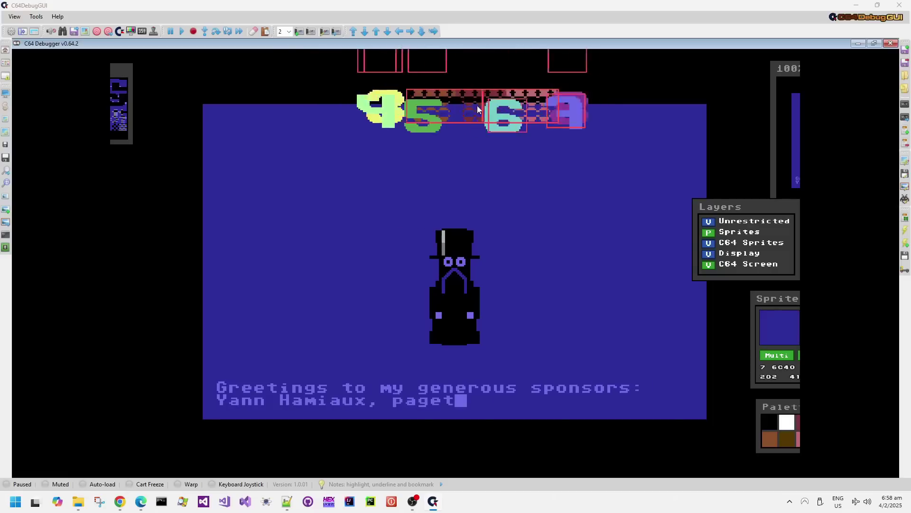
{"action": "left_click", "coordinate": [709, 264]}
{"action": "left_click", "coordinate": [709, 265]}
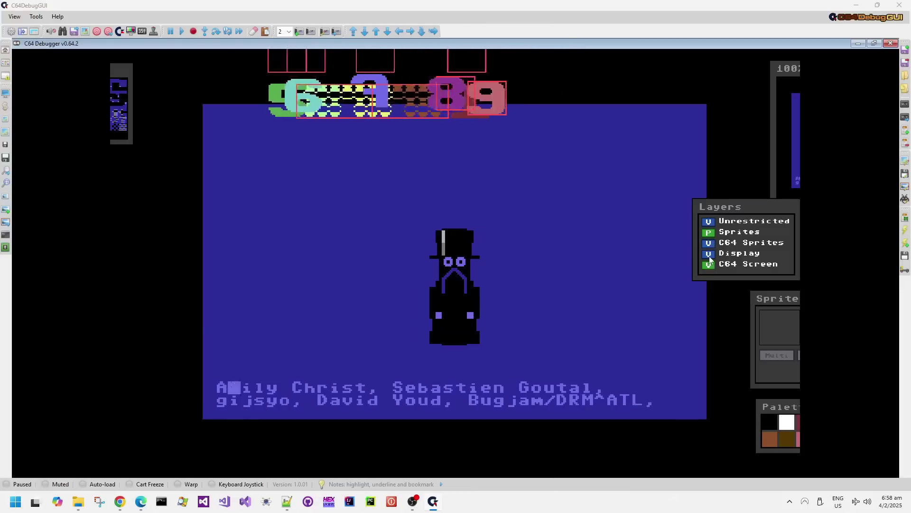
{"action": "left_click", "coordinate": [171, 32]}
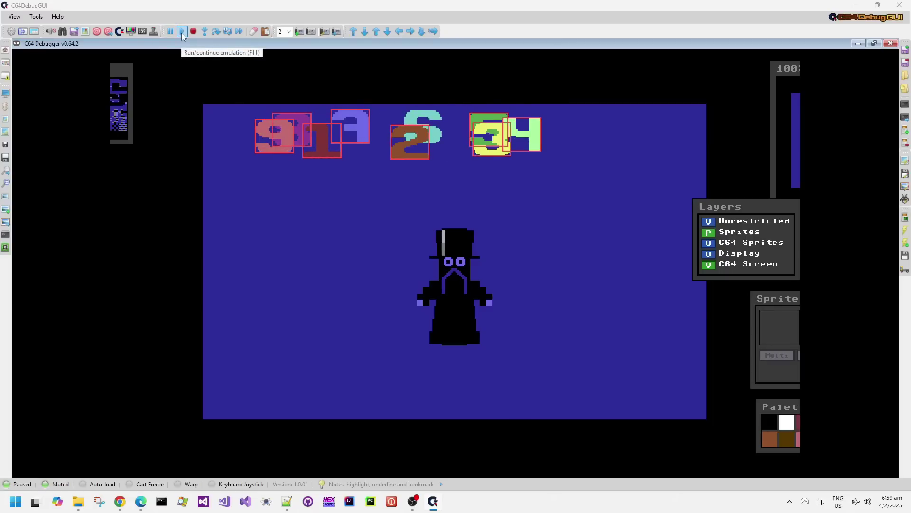
{"action": "left_click", "coordinate": [182, 33]}
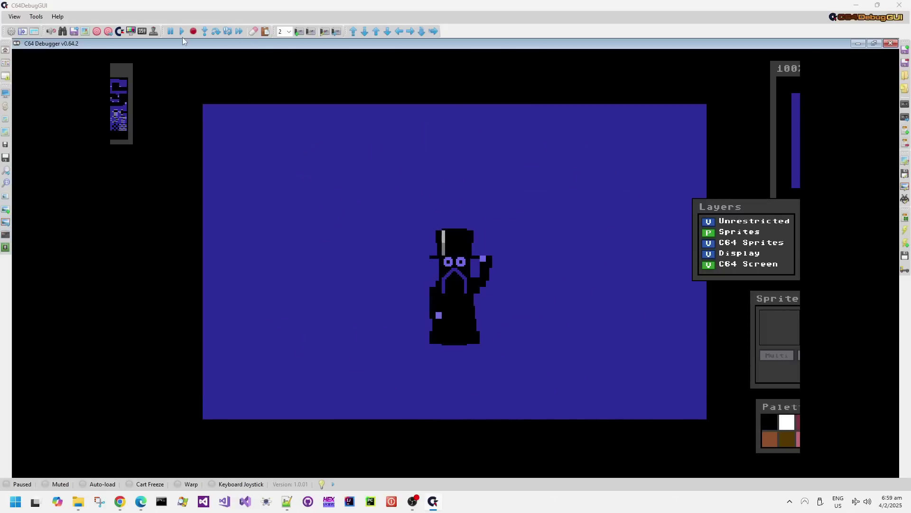
Pause the restarted demo at its MULTIPLEXIUS title in the VIC display view and step through the loop at 94f6.
{"action": "mouse_move", "coordinate": [82, 501]}
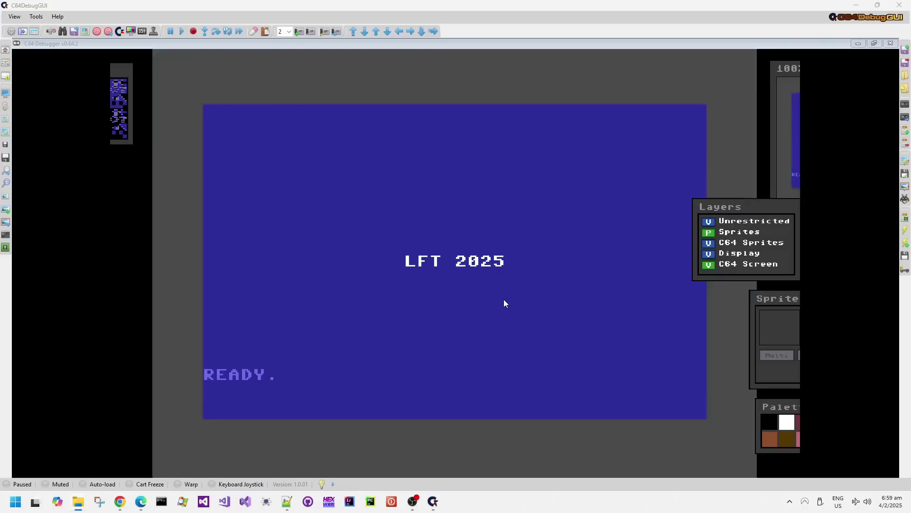
{"action": "left_click", "coordinate": [794, 69]}
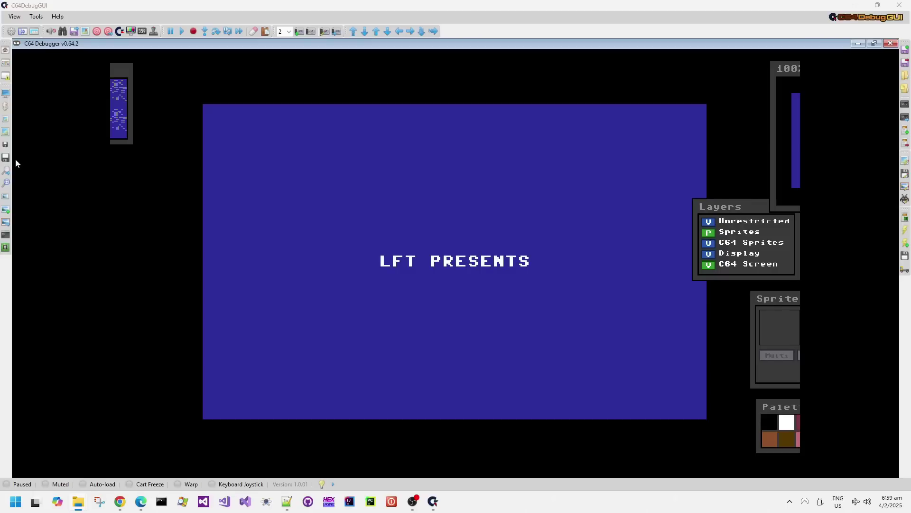
{"action": "left_click", "coordinate": [6, 212]}
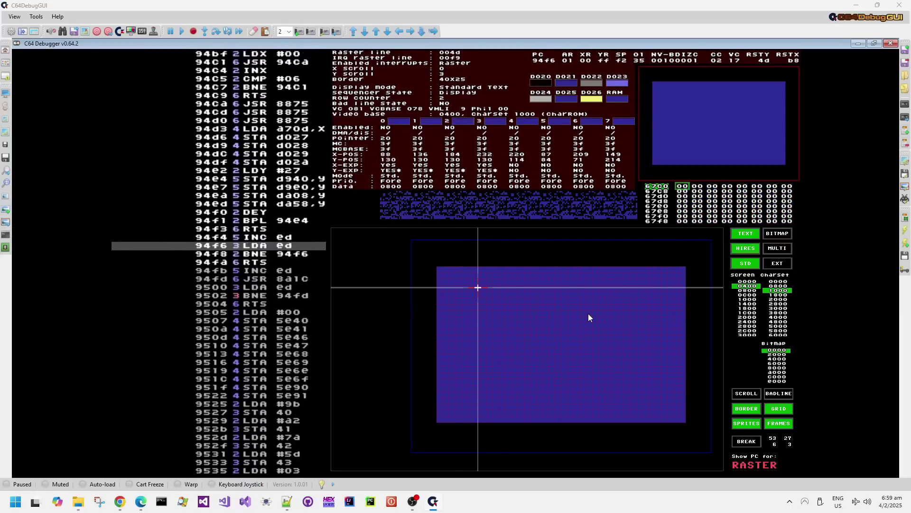
{"action": "key", "text": "F10"}
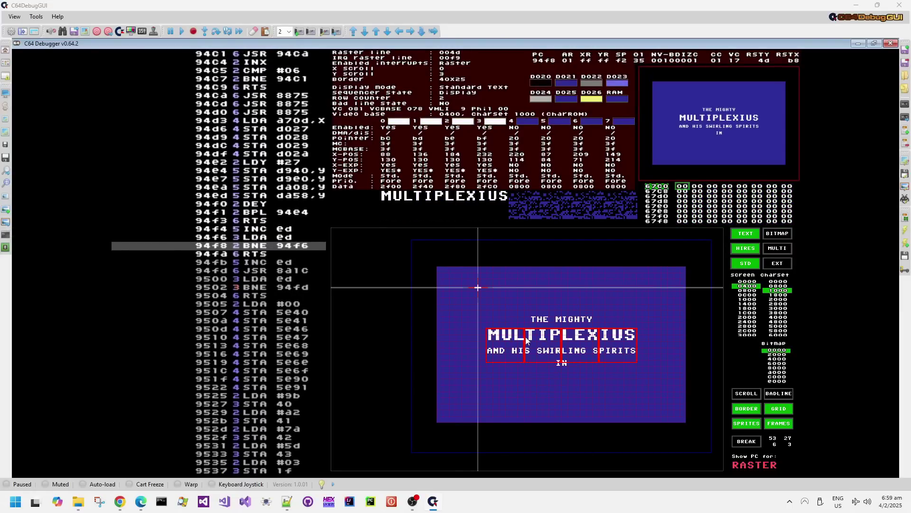
{"action": "key", "text": "shift+F10"}
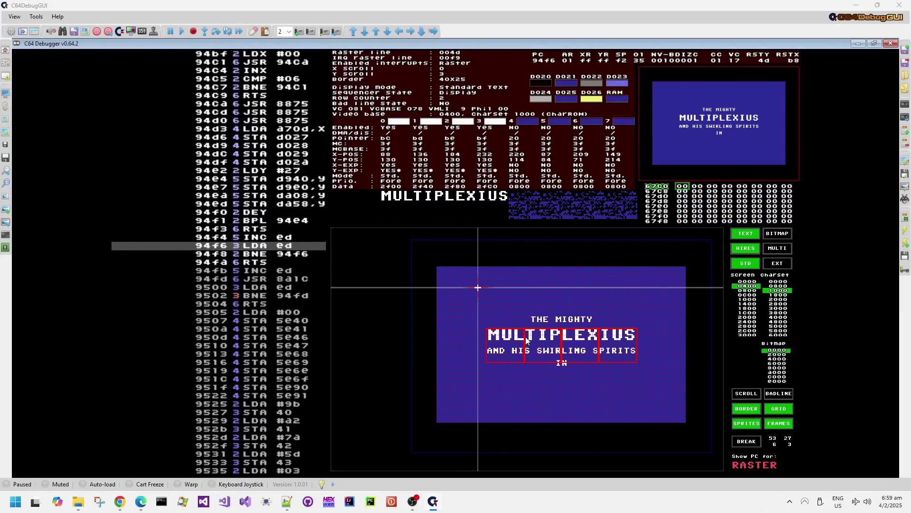
{"action": "key", "text": "F3"}
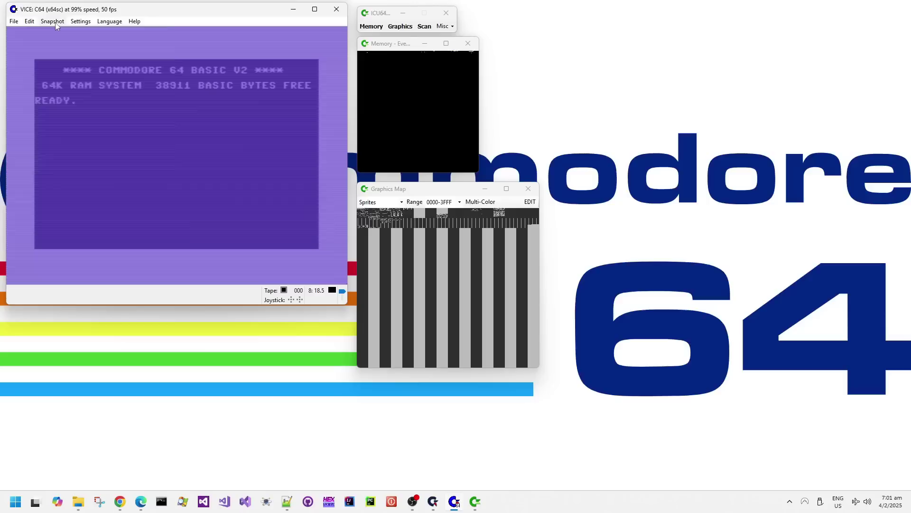
In VICE, load the snapshot nine.vsf from the Temp folder.
{"action": "left_click", "coordinate": [52, 22]}
{"action": "left_click", "coordinate": [58, 32]}
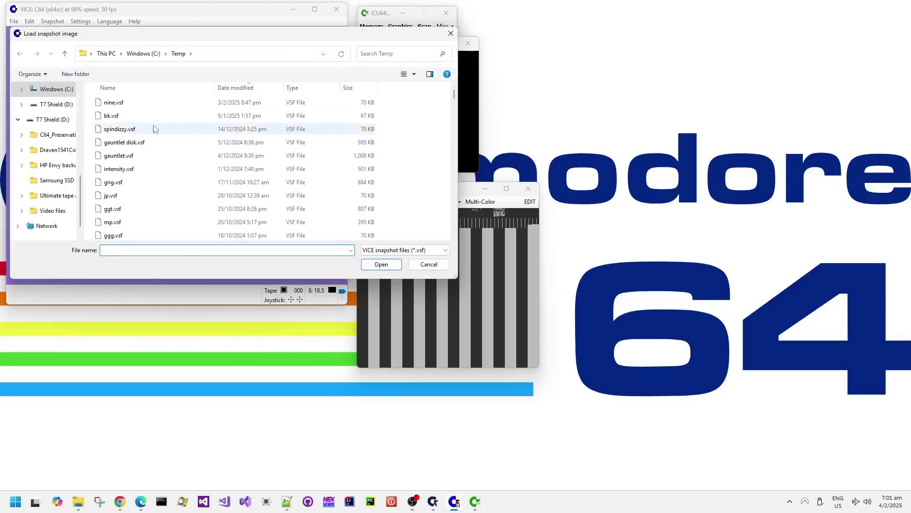
{"action": "left_click", "coordinate": [143, 102]}
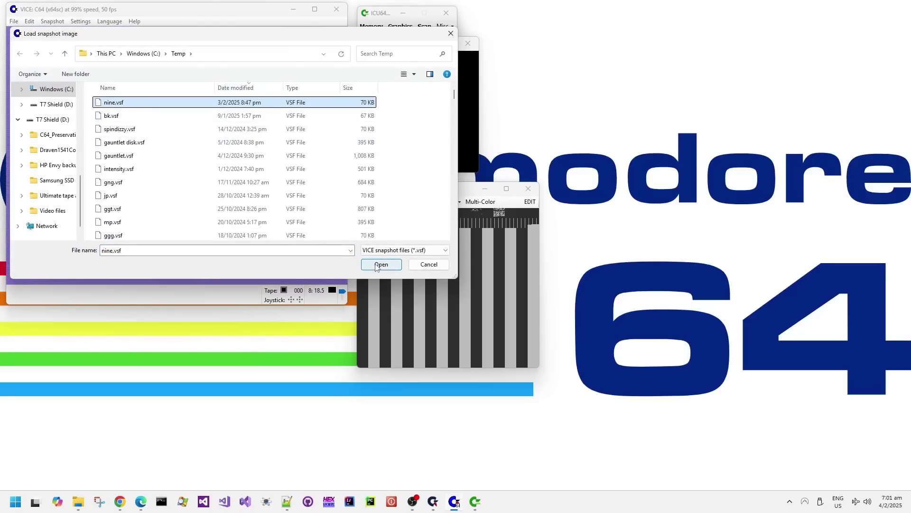
{"action": "left_click", "coordinate": [382, 264]}
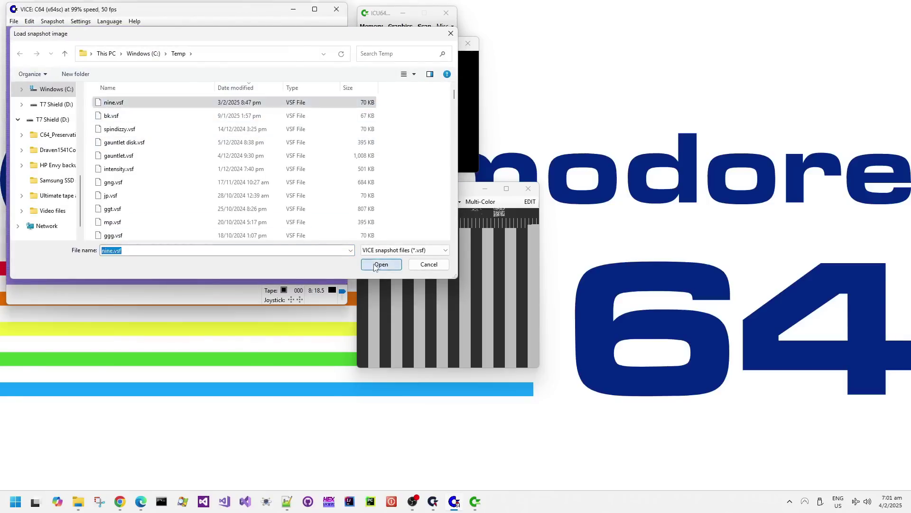
Open the VICE monitor, set a store watchpoint on 6440 and continue execution until it triggers.
{"action": "key", "text": "alt+h"}
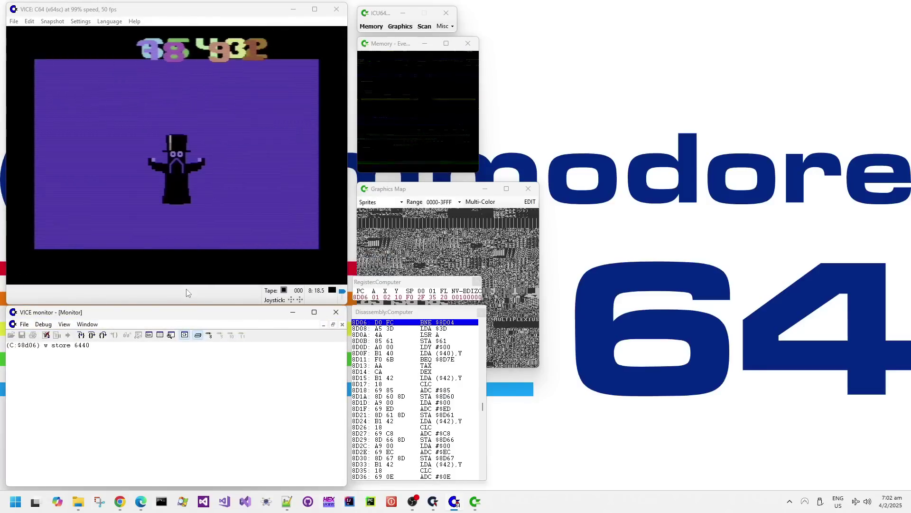
{"action": "type", "text": "x"}
{"action": "key", "text": "Return"}
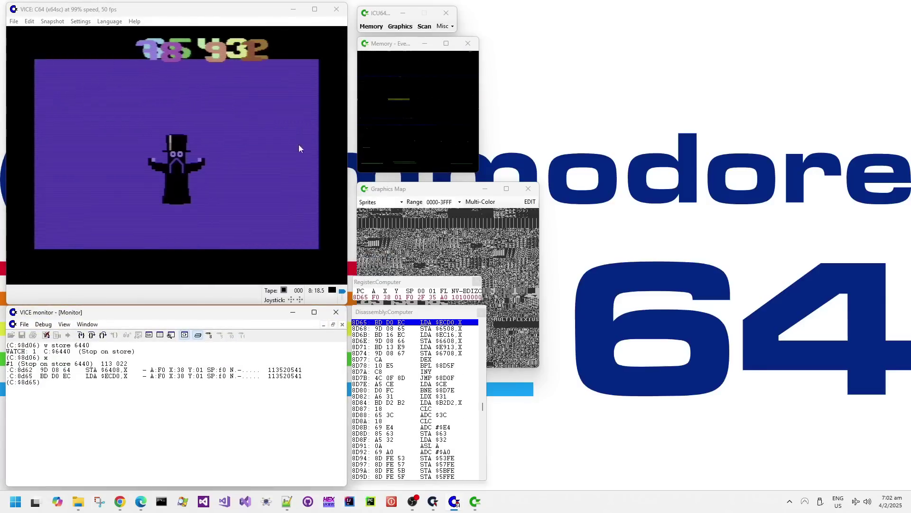
Move the Graphics Map window clear of the disassembly and set its memory range to 4000-7FFF.
{"action": "left_click_drag", "start_coordinate": [431, 191], "coordinate": [575, 153]}
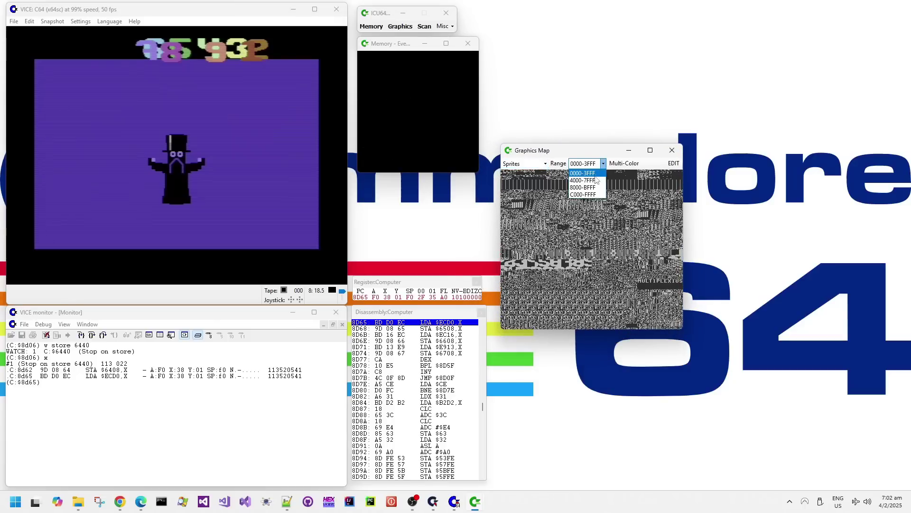
{"action": "left_click", "coordinate": [595, 181]}
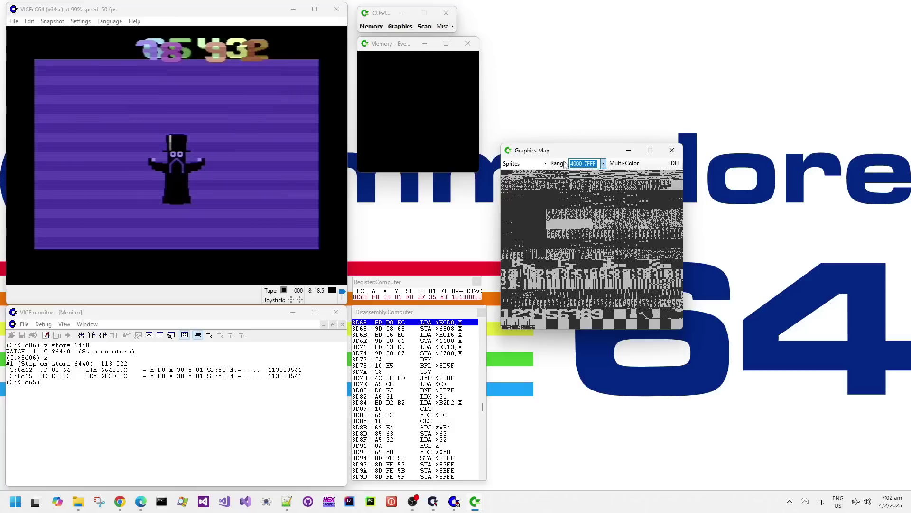
Enlarge the Graphics Map window and continue execution repeatedly in the monitor through successive stores to 6440.
{"action": "scroll", "coordinate": [559, 197], "scroll_direction": "up", "scroll_amount": 2}
{"action": "left_click_drag", "start_coordinate": [511, 205], "coordinate": [526, 237]}
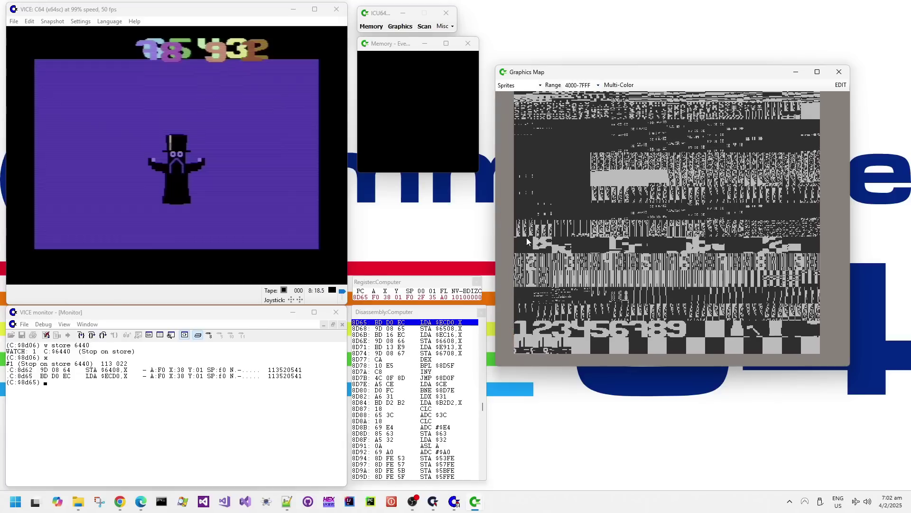
{"action": "left_click", "coordinate": [159, 383]}
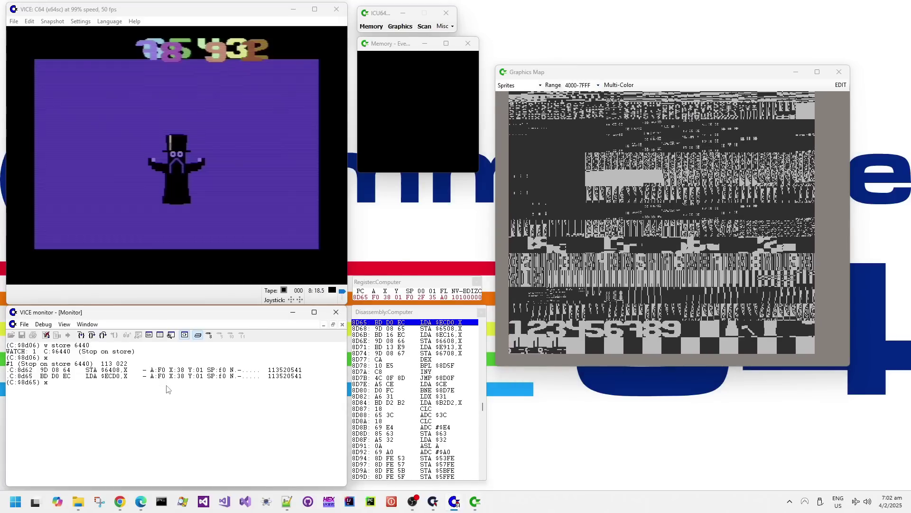
{"action": "type", "text": "x"}
{"action": "key", "text": "Return"}
{"action": "type", "text": "x x x x x x x x x "}
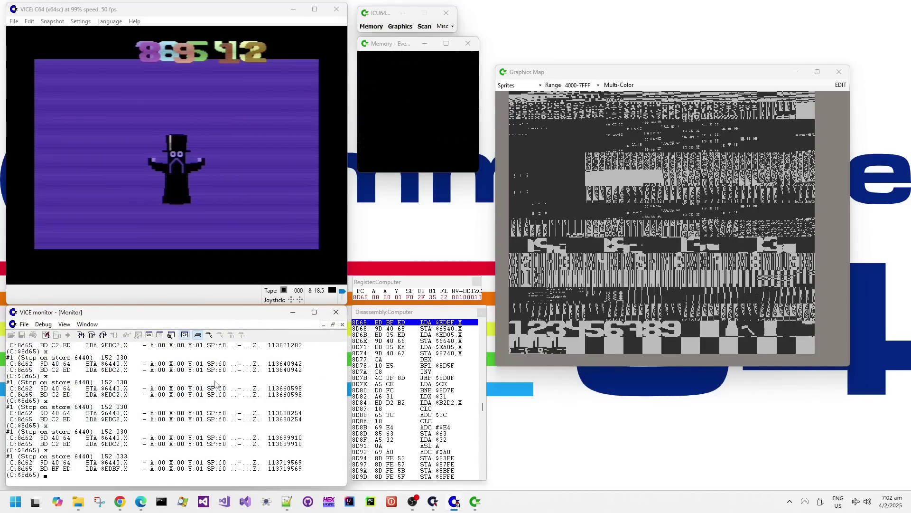
Replace the existing checkpoints with a new store watchpoint on 6440 and continue execution until it triggers.
{"action": "type", "text": "x"}
{"action": "key", "text": "Return"}
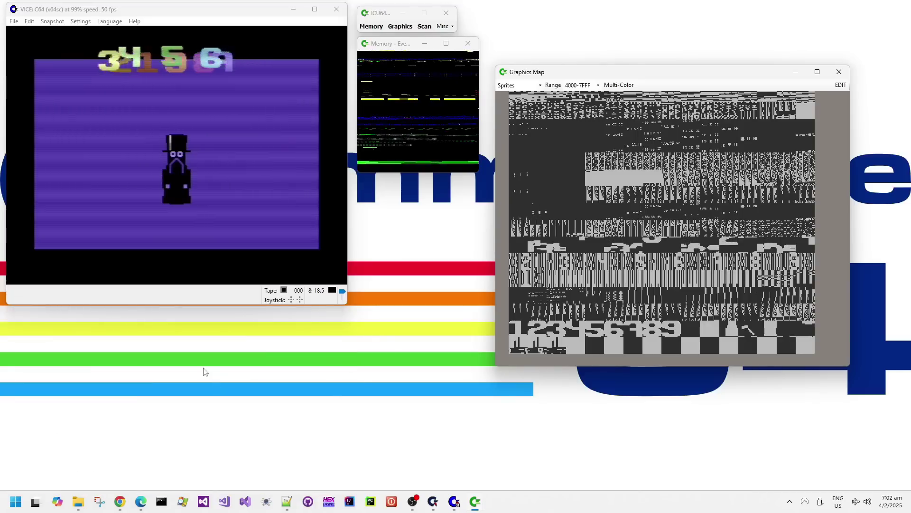
{"action": "key", "text": "alt+h"}
{"action": "type", "text": "x"}
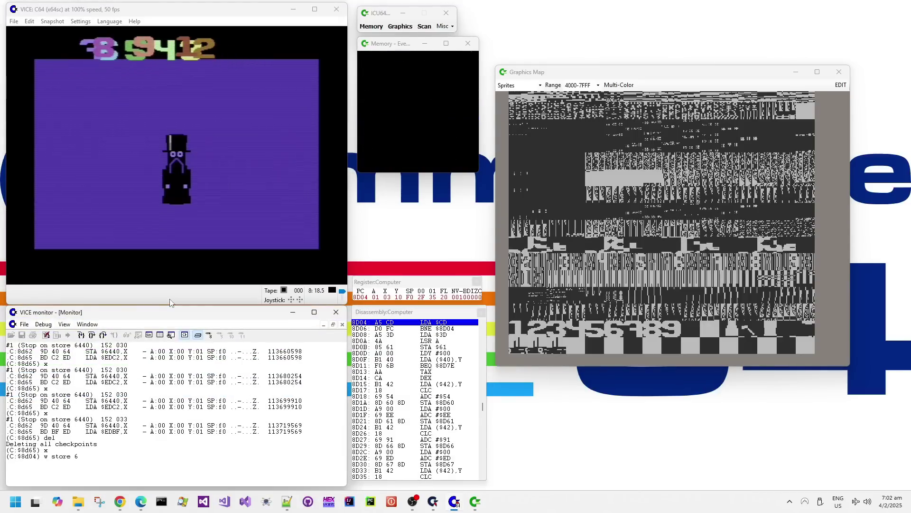
{"action": "type", "text": "x"}
{"action": "key", "text": "Return"}
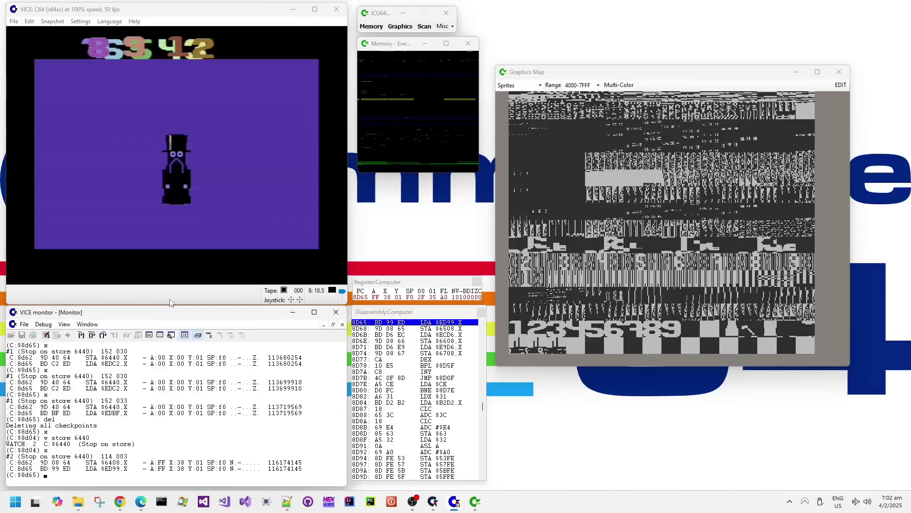
Delete all checkpoints and examine the disassembly leading into the sprite copy loop around 8D65.
{"action": "type", "text": "del"}
{"action": "key", "text": "Return"}
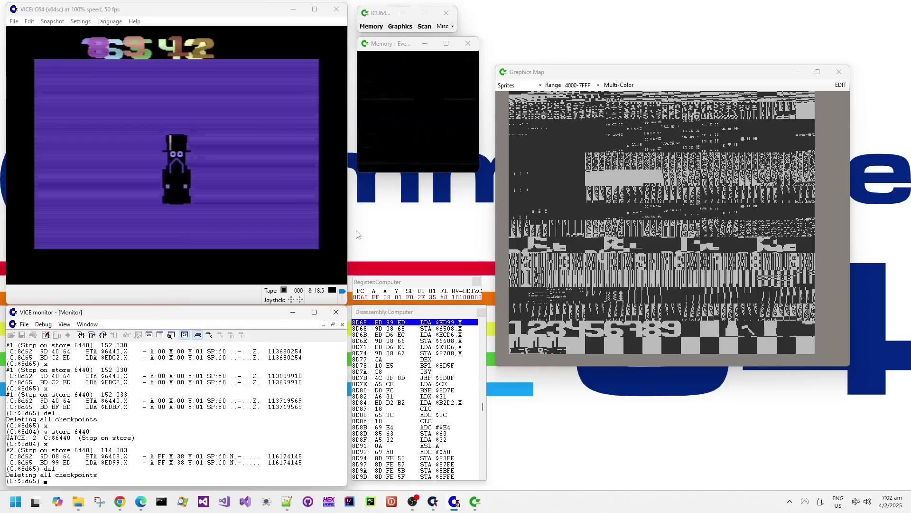
{"action": "left_click", "coordinate": [482, 324]}
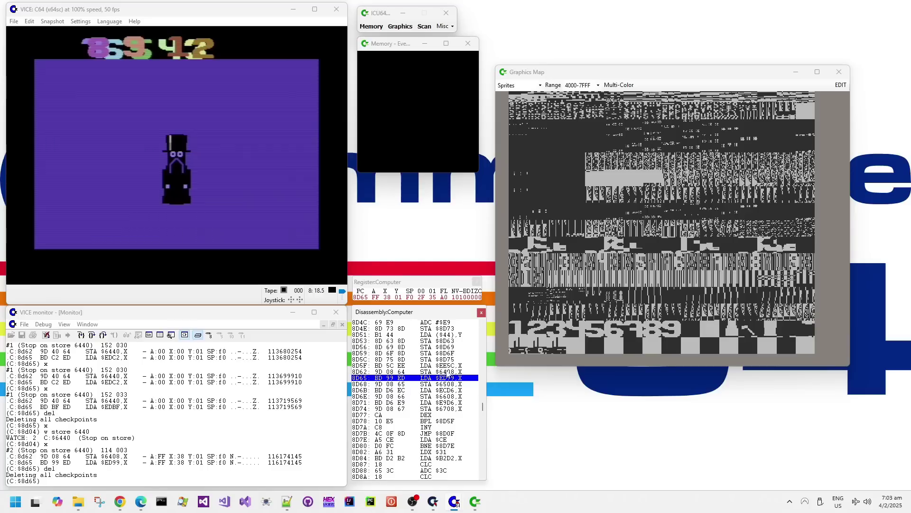
{"action": "left_click", "coordinate": [482, 324]}
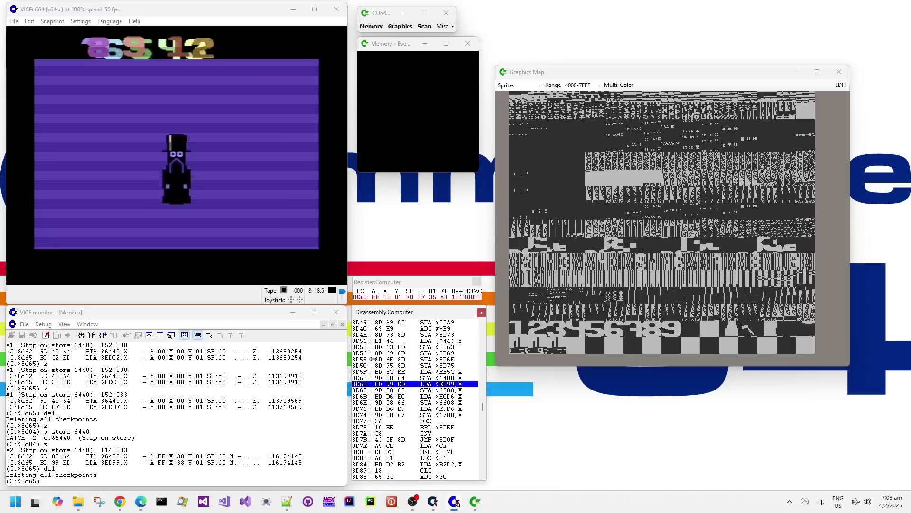
Assemble jmp 8d7a at address 8d51 and resume the demo.
{"action": "left_click", "coordinate": [175, 416]}
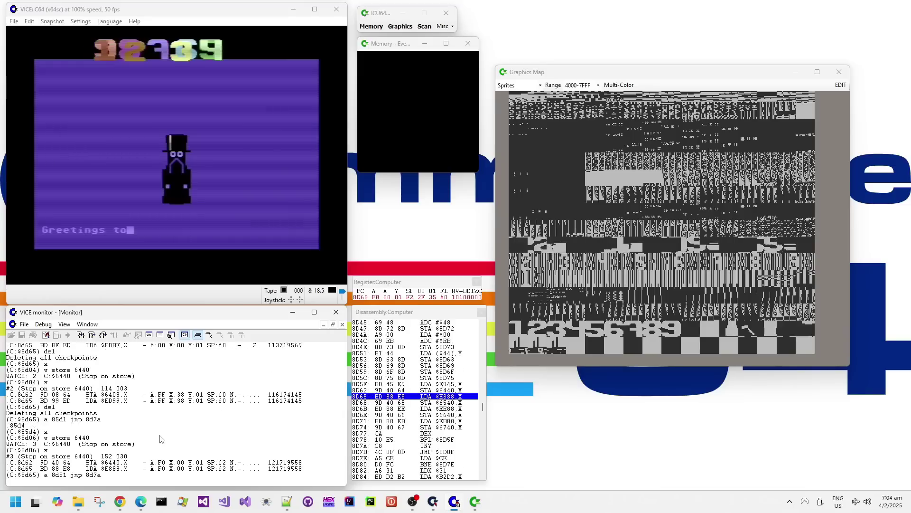
{"action": "type", "text": "x"}
{"action": "key", "text": "Return"}
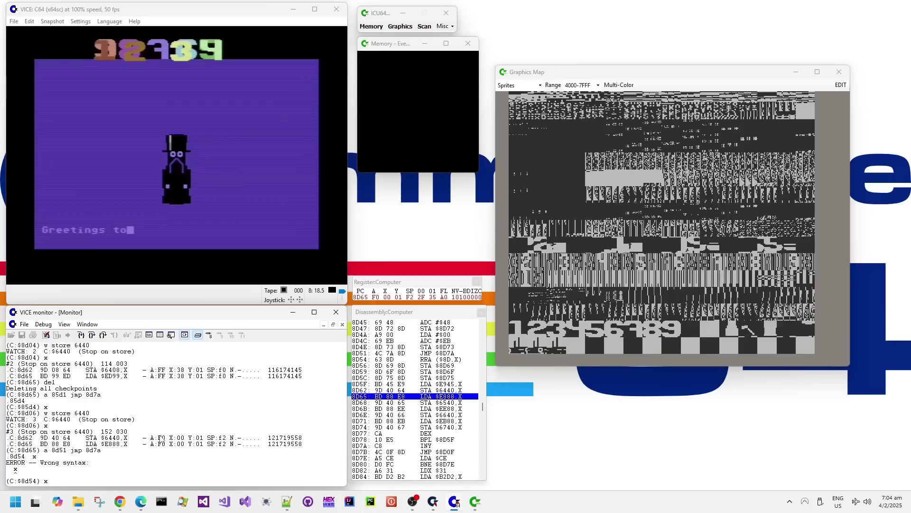
{"action": "type", "text": "x"}
{"action": "key", "text": "Return"}
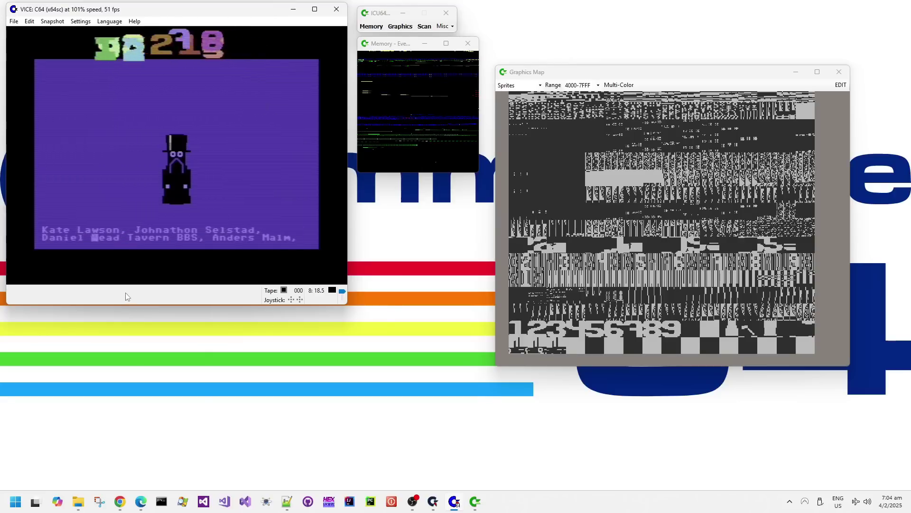
Pause the demo in the monitor, resume it and compare the moving numbers with the Graphics Map.
{"action": "key", "text": "alt+h"}
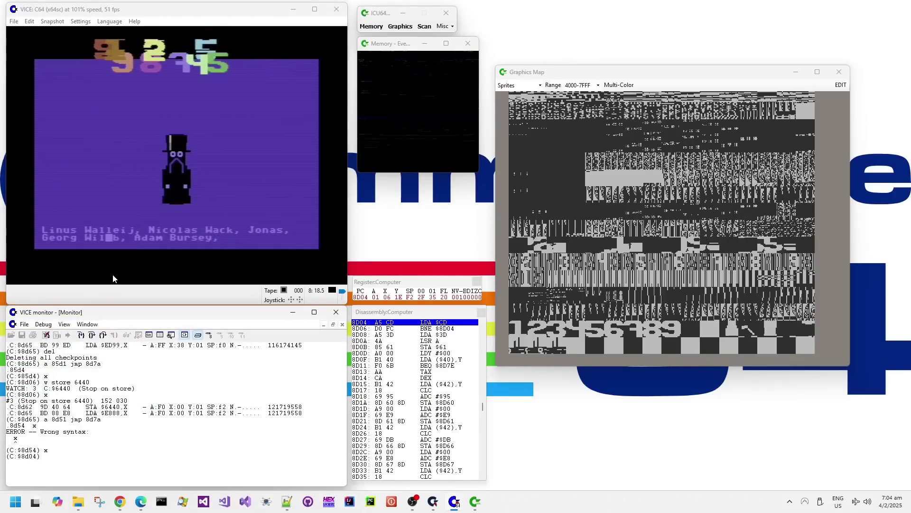
{"action": "type", "text": "x"}
{"action": "key", "text": "Return"}
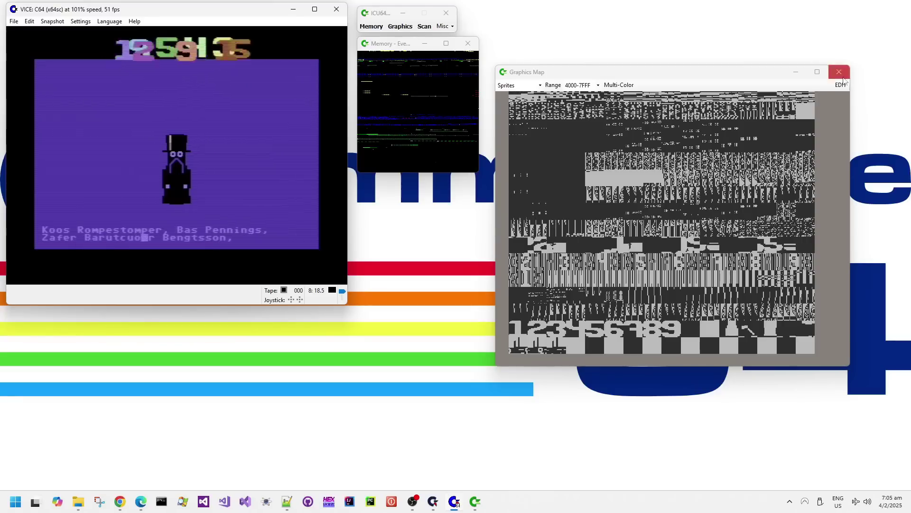
{"action": "left_click", "coordinate": [519, 243]}
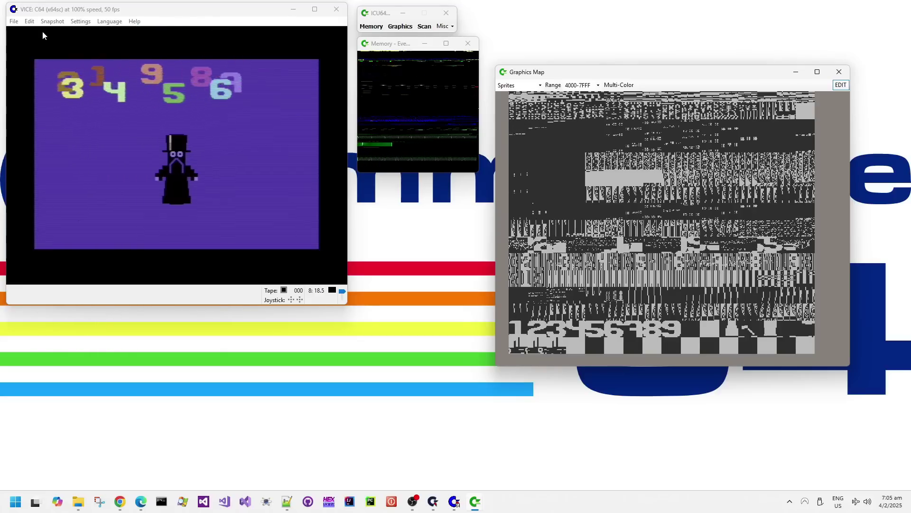
Load the snapshot nine.vsf from the Temp folder.
{"action": "left_click", "coordinate": [52, 22]}
{"action": "left_click", "coordinate": [71, 32]}
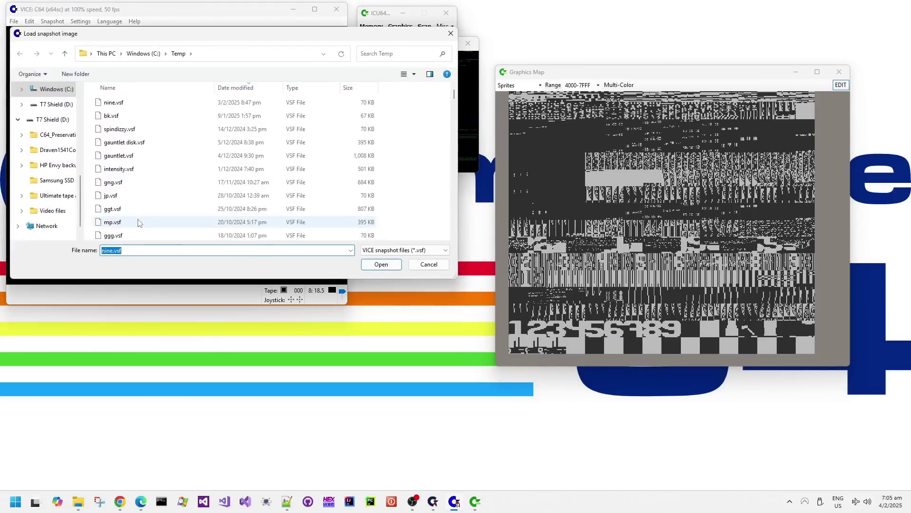
{"action": "key", "text": "Return"}
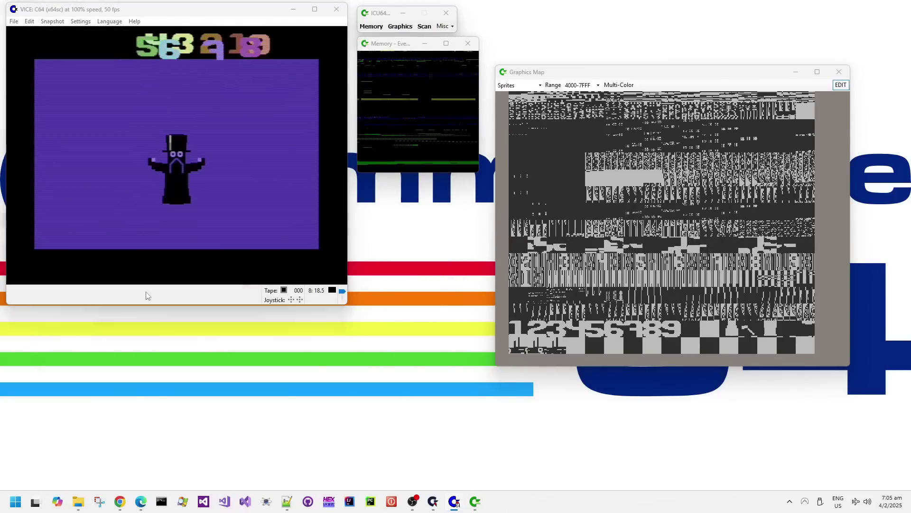
In the monitor, assemble jmp 8d7a at 8d51 again and fill memory 6780 to 6800 with ff.
{"action": "key", "text": "alt+h"}
{"action": "key", "text": "Up"}
{"action": "key", "text": "Up"}
{"action": "key", "text": "Up"}
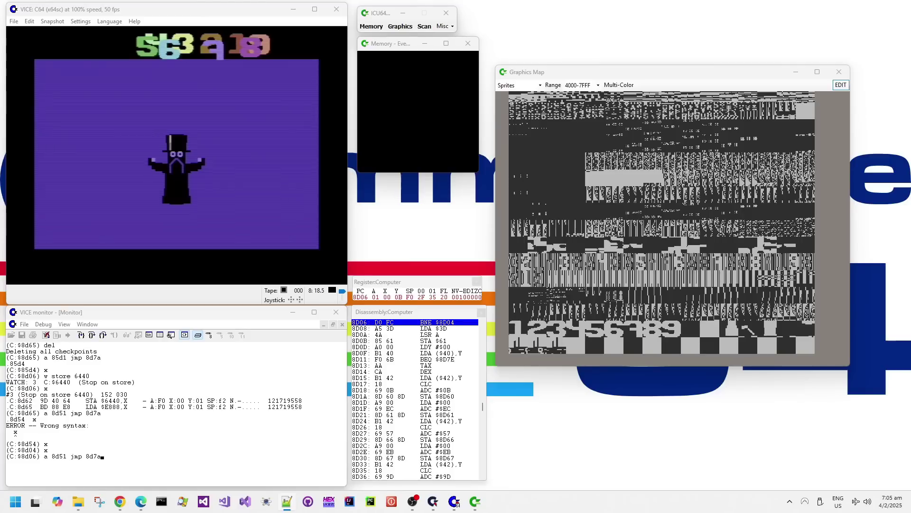
{"action": "left_click", "coordinate": [180, 420]}
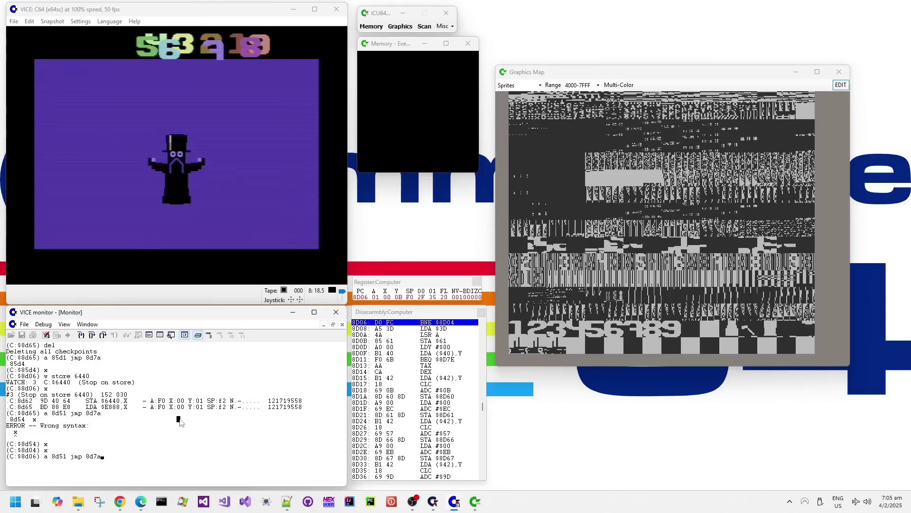
{"action": "key", "text": "Return"}
{"action": "key", "text": "Return"}
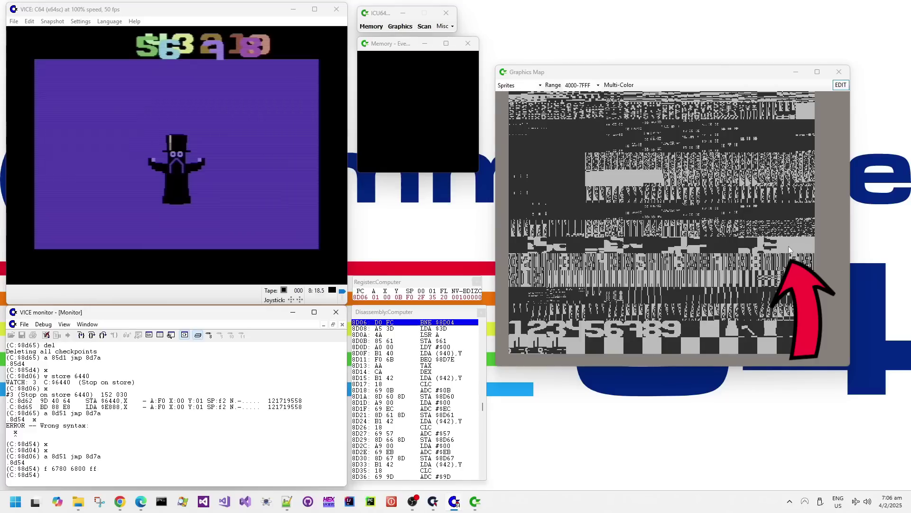
Repeat the fill with its start address changed to 6700, writing ff up to 6800.
{"action": "key", "text": "Up"}
{"action": "key", "text": "Left"}
{"action": "key", "text": "Left"}
{"action": "key", "text": "Left"}
{"action": "key", "text": "Left"}
{"action": "key", "text": "Left"}
{"action": "key", "text": "Left"}
{"action": "key", "text": "Left"}
{"action": "key", "text": "Left"}
{"action": "key", "text": "Left"}
{"action": "key", "text": "BackSpace"}
{"action": "type", "text": "0"}
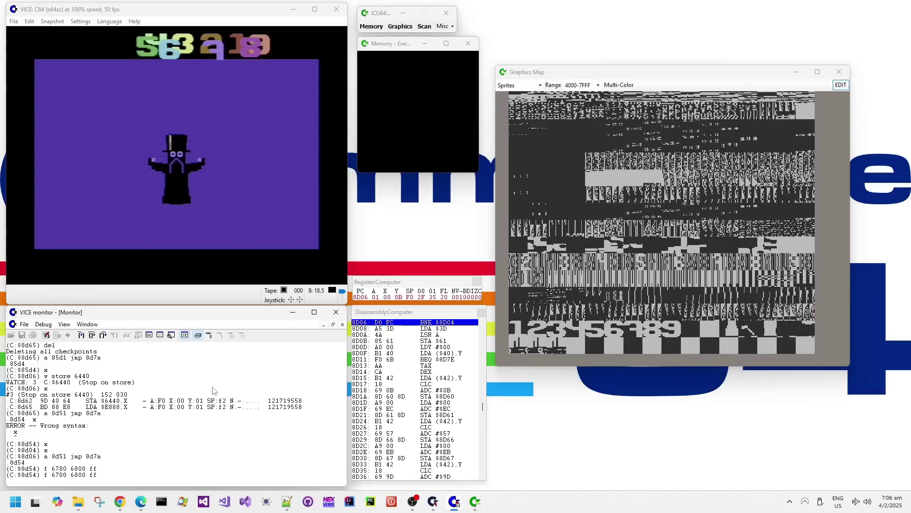
{"action": "key", "text": "Return"}
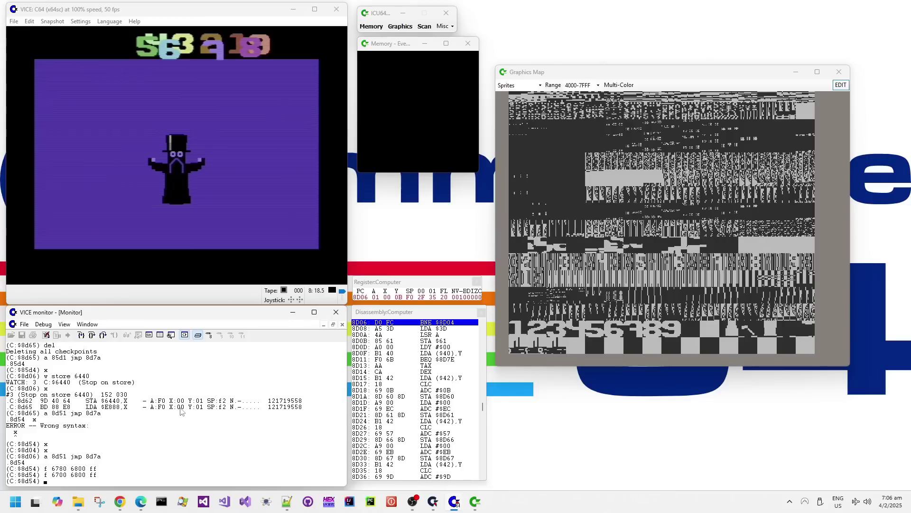
Widen the ff fill up to 6800 by starting it at 6500 and once more at 6400.
{"action": "key", "text": "Up"}
{"action": "key", "text": "Return"}
{"action": "key", "text": "Up"}
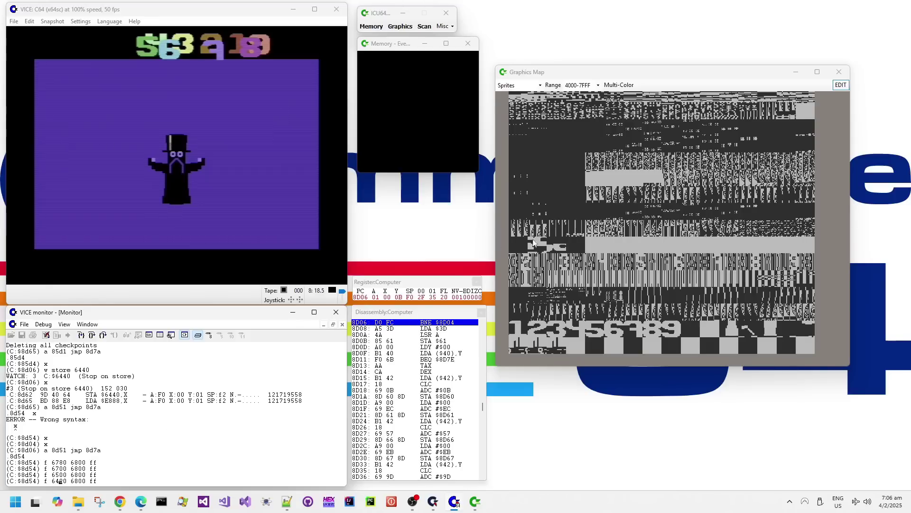
{"action": "key", "text": "Return"}
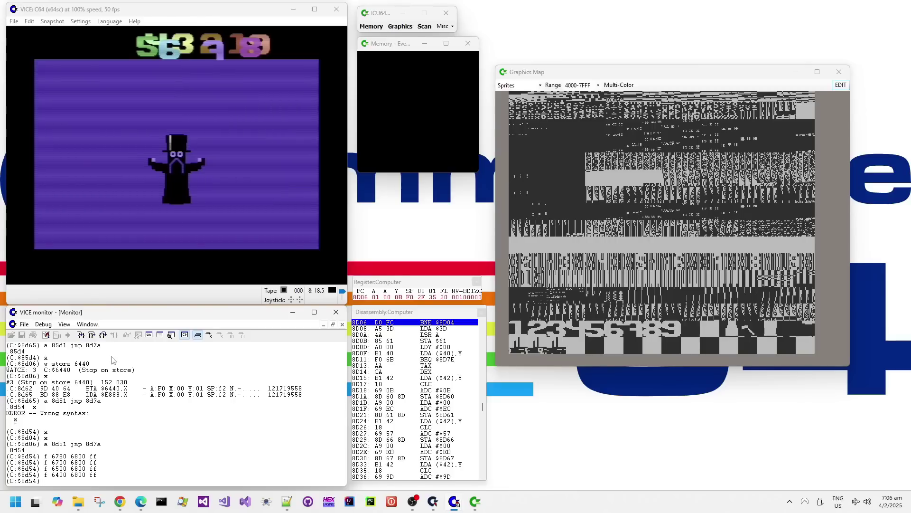
Fill memory 6400 to 6800 with the pattern %10101010 %01010101 %11111111 and resume the demo.
{"action": "key", "text": "Up"}
{"action": "key", "text": "BackSpace"}
{"action": "key", "text": "BackSpace"}
{"action": "type", "text": "%10101010 %01010101"}
{"action": "key", "text": "Return"}
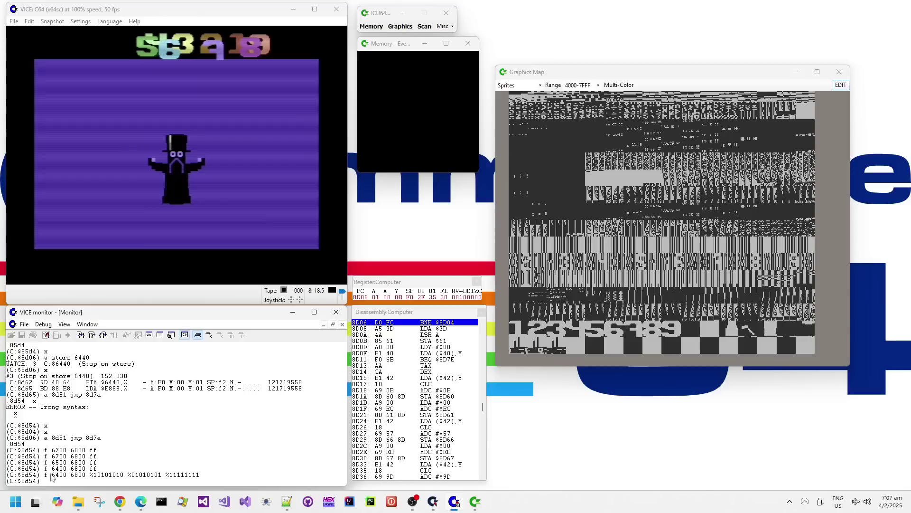
{"action": "left_click_drag", "start_coordinate": [45, 475], "coordinate": [200, 476]}
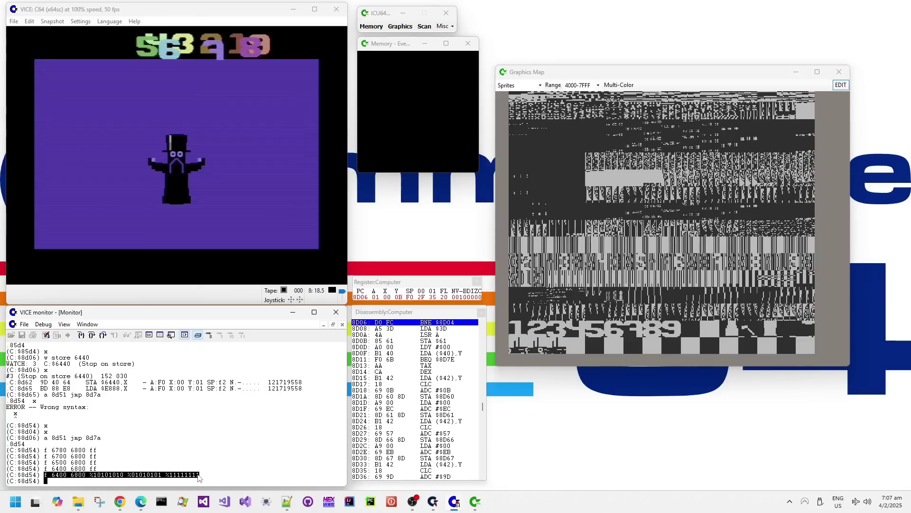
{"action": "type", "text": "x"}
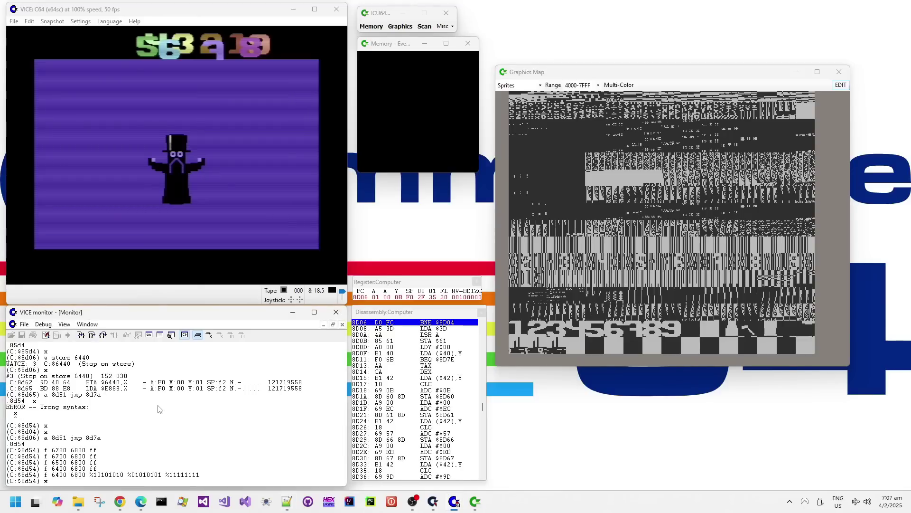
{"action": "key", "text": "Return"}
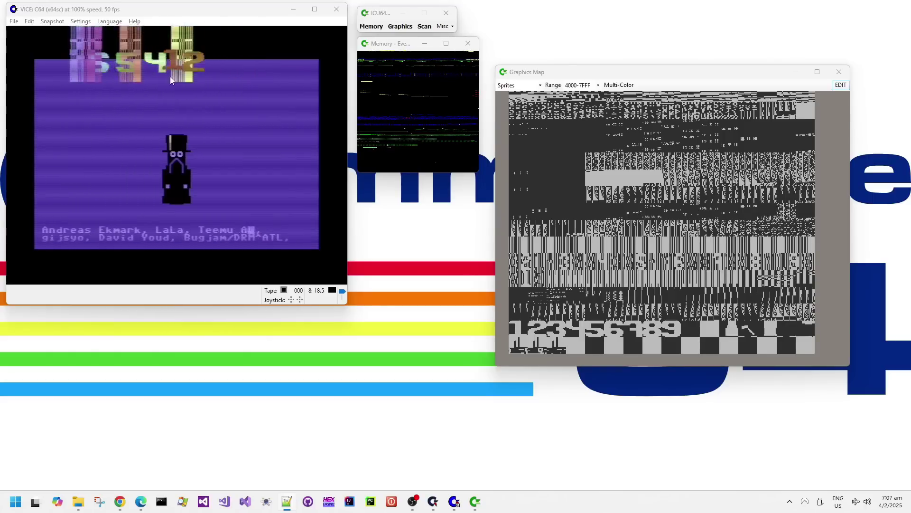
Pause in the monitor and fill memory 6840 to 6d00 with 0, then 6800 to 6d00 with 0.
{"action": "key", "text": "alt+h"}
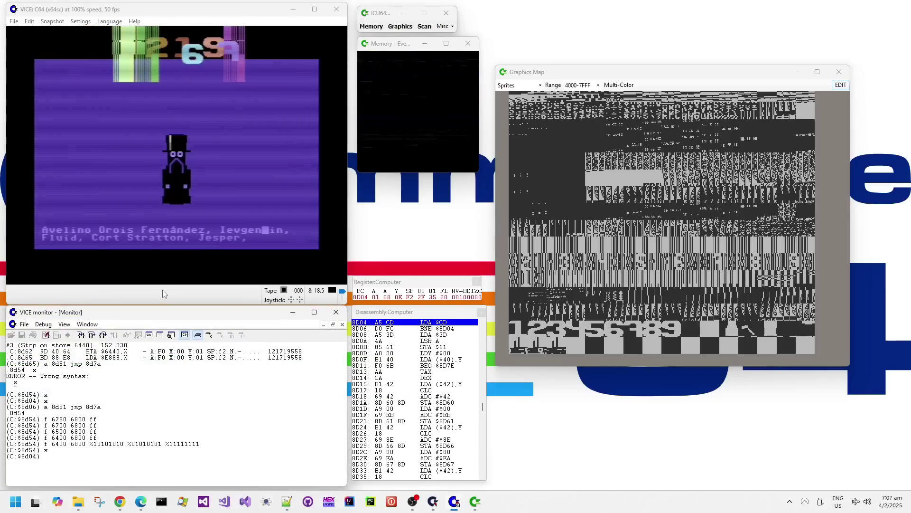
{"action": "type", "text": "f 6840 6d00 0"}
{"action": "key", "text": "Return"}
{"action": "key", "text": "Up"}
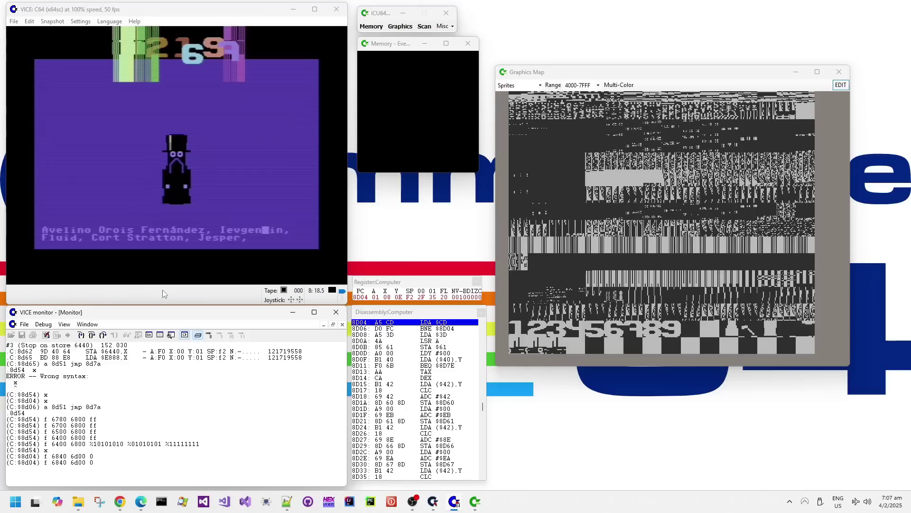
{"action": "key", "text": "BackSpace"}
{"action": "type", "text": "0"}
{"action": "key", "text": "Return"}
{"action": "key", "text": "alt+Tab"}
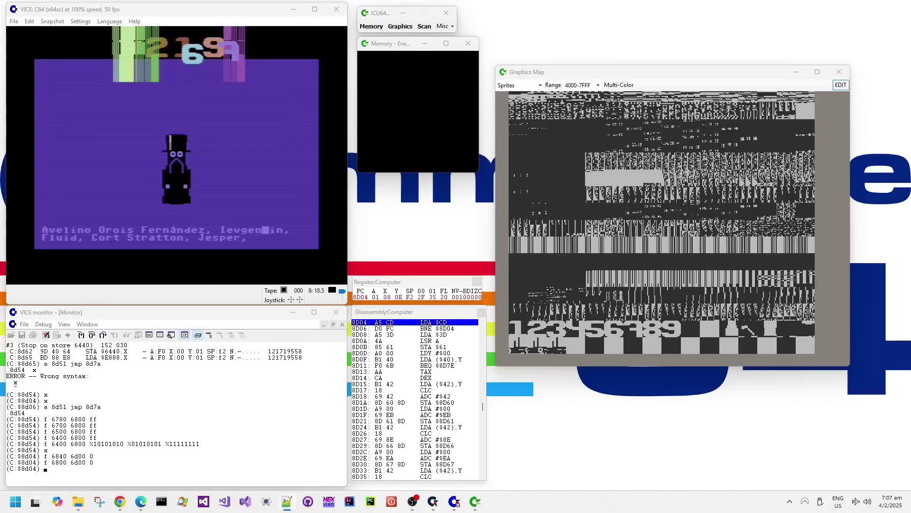
Resume the demo with the modified sprite memory and watch the number sprites.
{"action": "left_click", "coordinate": [138, 435]}
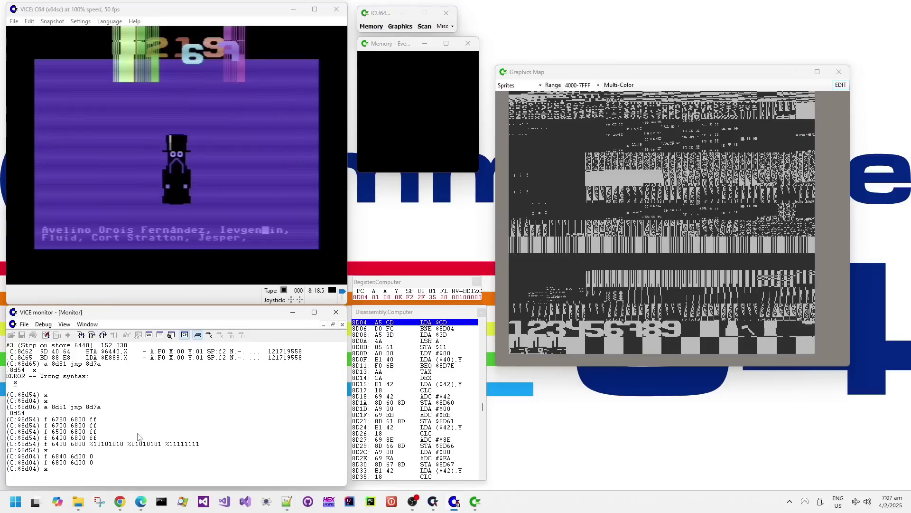
{"action": "type", "text": "x"}
{"action": "key", "text": "Return"}
{"action": "left_click", "coordinate": [113, 291]}
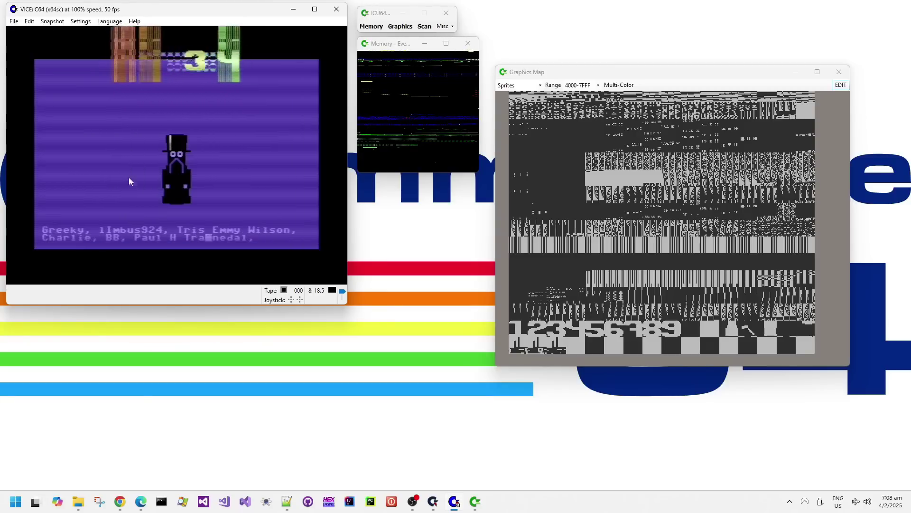
Pause in the monitor, fill memory 6800 to 6d00 with ff, and resume the demo.
{"action": "key", "text": "alt+h"}
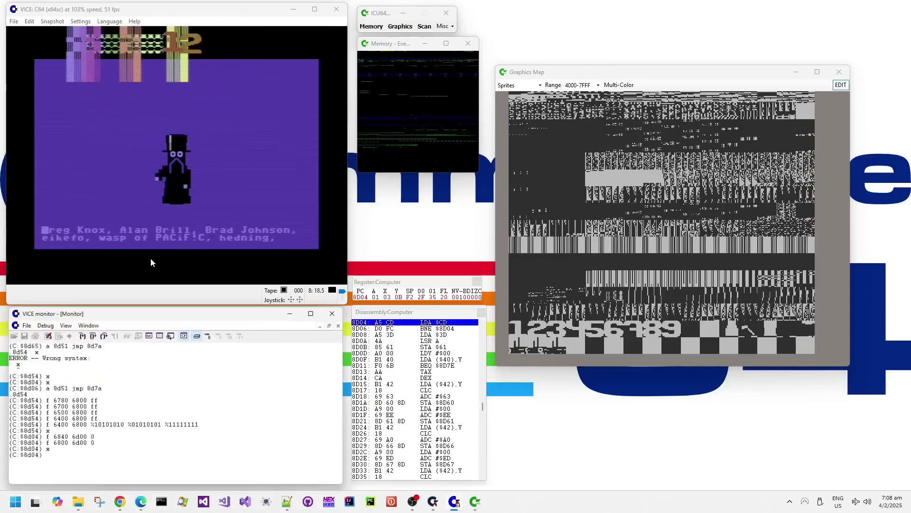
{"action": "type", "text": "f 6800 6d00 "}
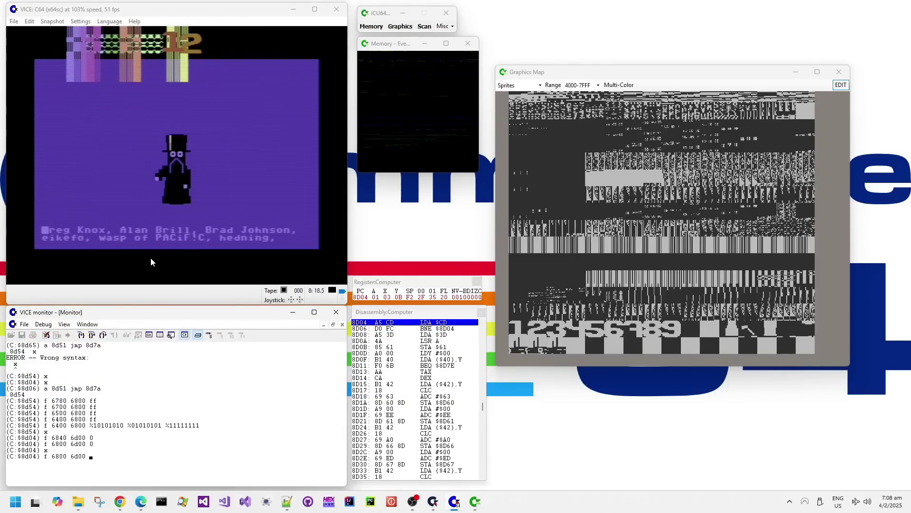
{"action": "type", "text": "ff"}
{"action": "key", "text": "Return"}
{"action": "type", "text": "x"}
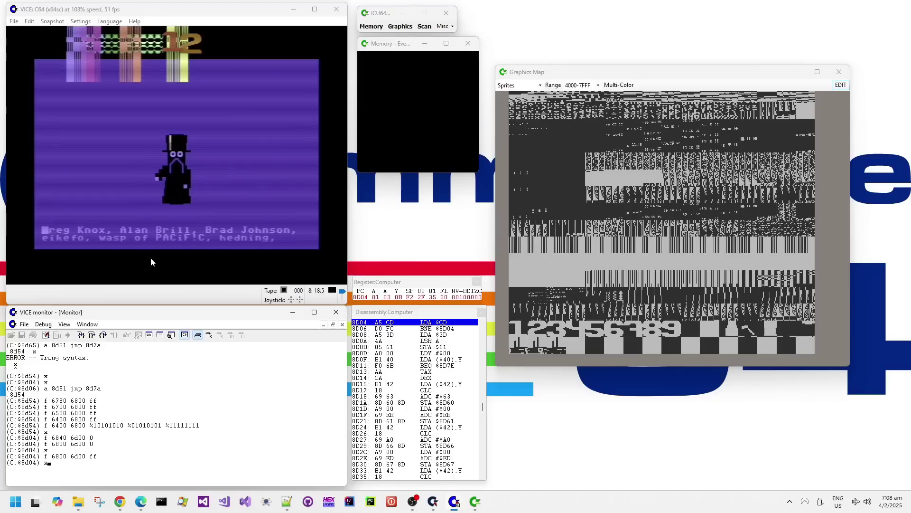
{"action": "key", "text": "Return"}
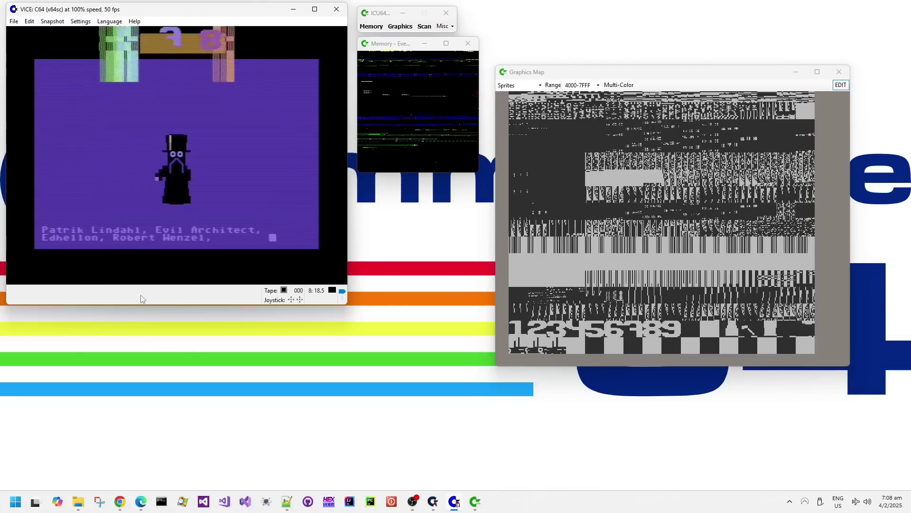
Pause the demo to examine the number sprites against the sprite graphics map, and resume it.
{"action": "key", "text": "alt+h"}
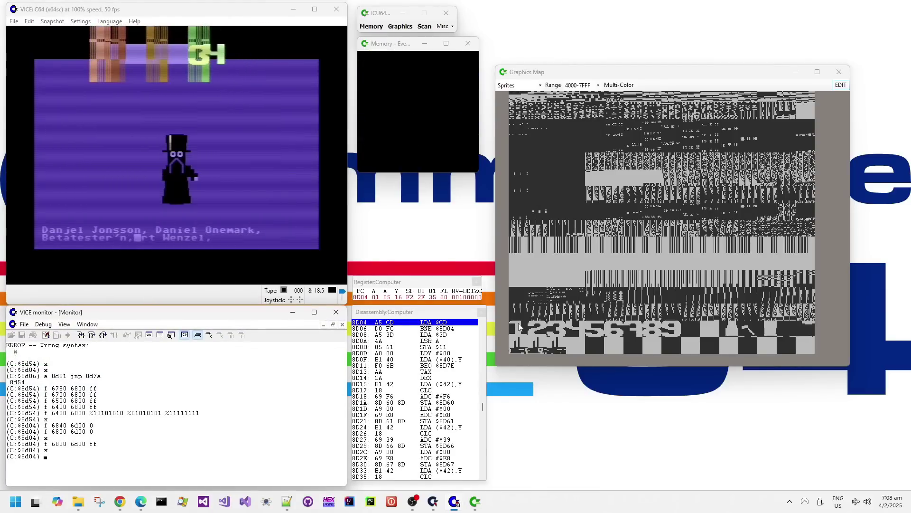
{"action": "left_click", "coordinate": [561, 331]}
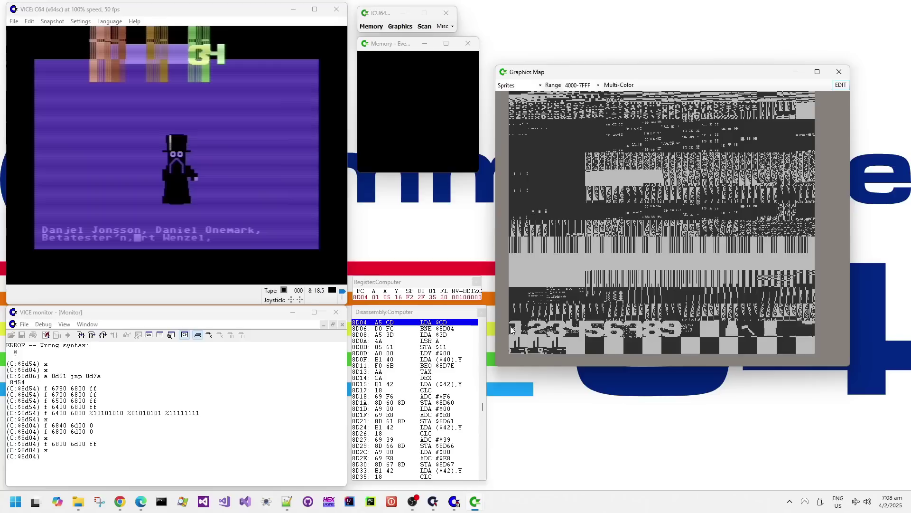
{"action": "left_click", "coordinate": [158, 469]}
{"action": "type", "text": "x"}
{"action": "key", "text": "Return"}
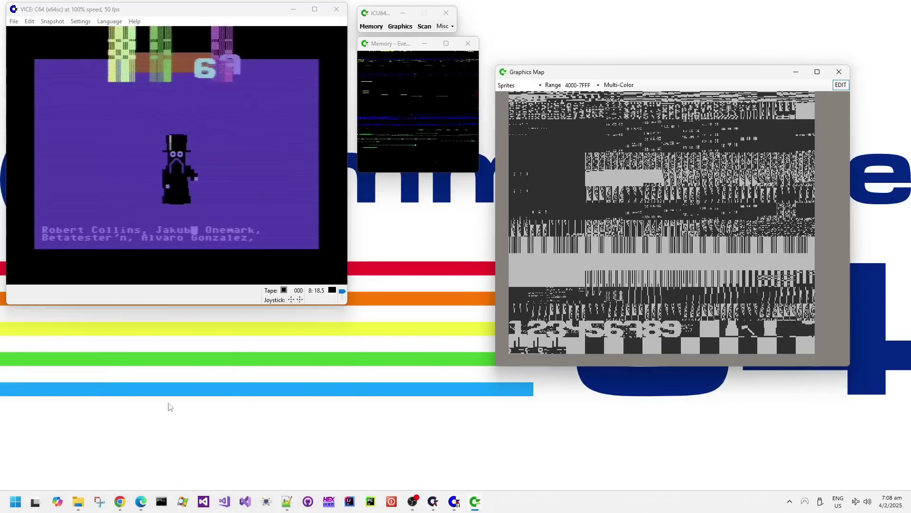
Pause in the monitor, fill memory 6800 to 6d00 with 0, and resume the demo.
{"action": "left_click", "coordinate": [127, 298]}
{"action": "key", "text": "alt+h"}
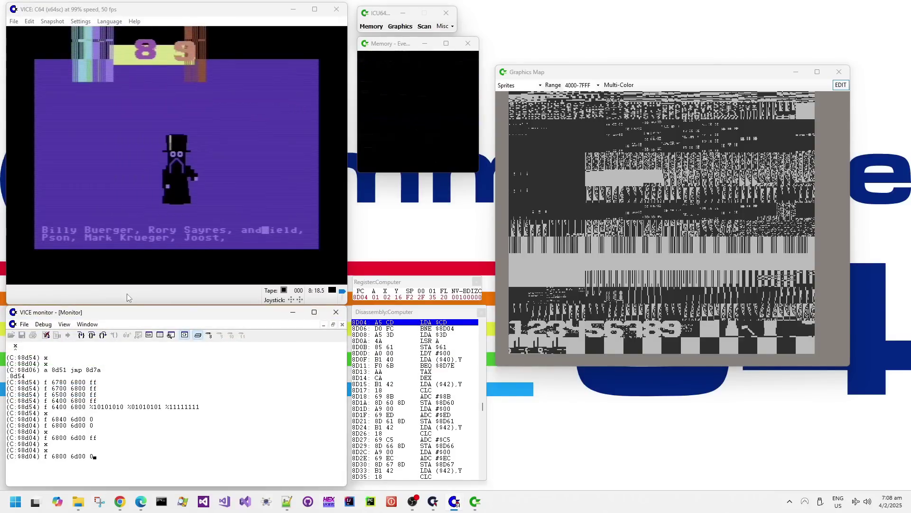
{"action": "key", "text": "Return"}
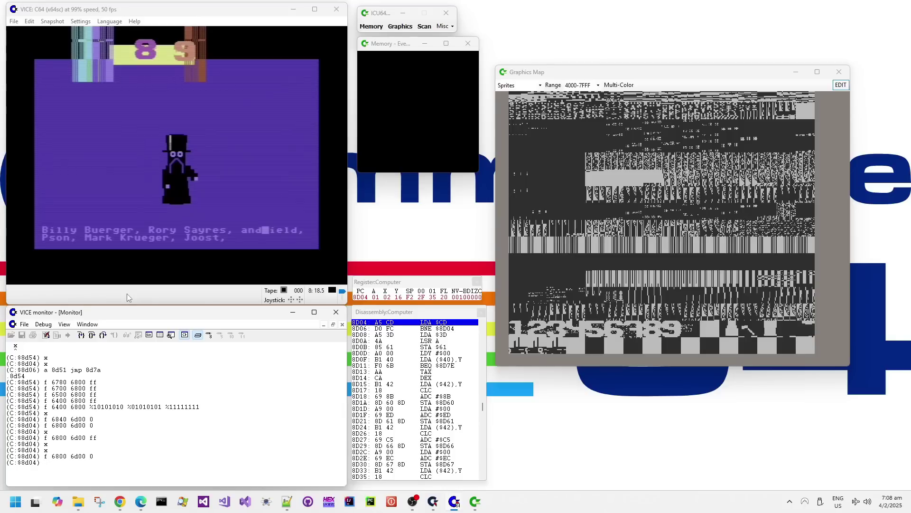
{"action": "key", "text": "Return"}
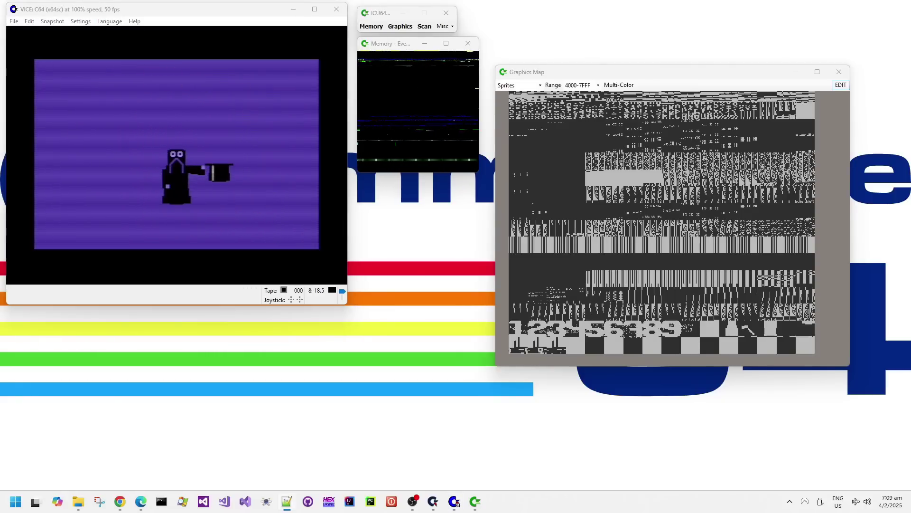
{"action": "left_click", "coordinate": [171, 299]}
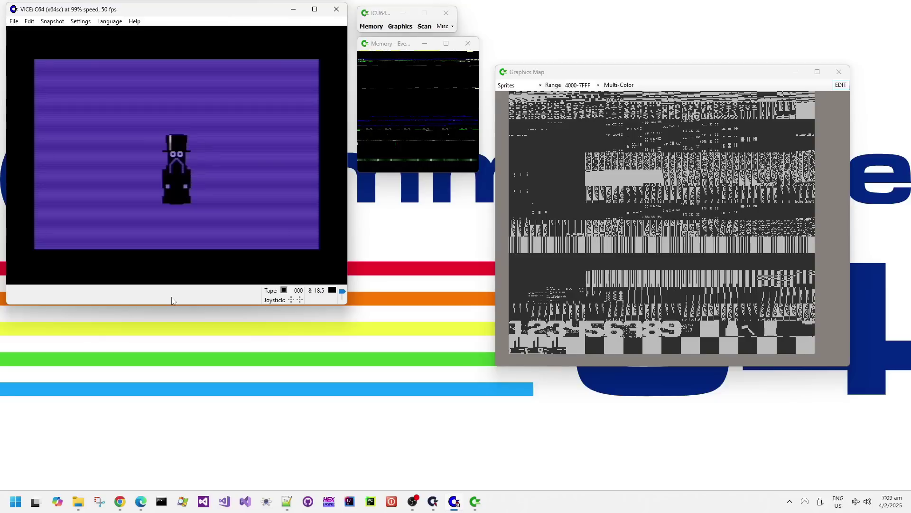